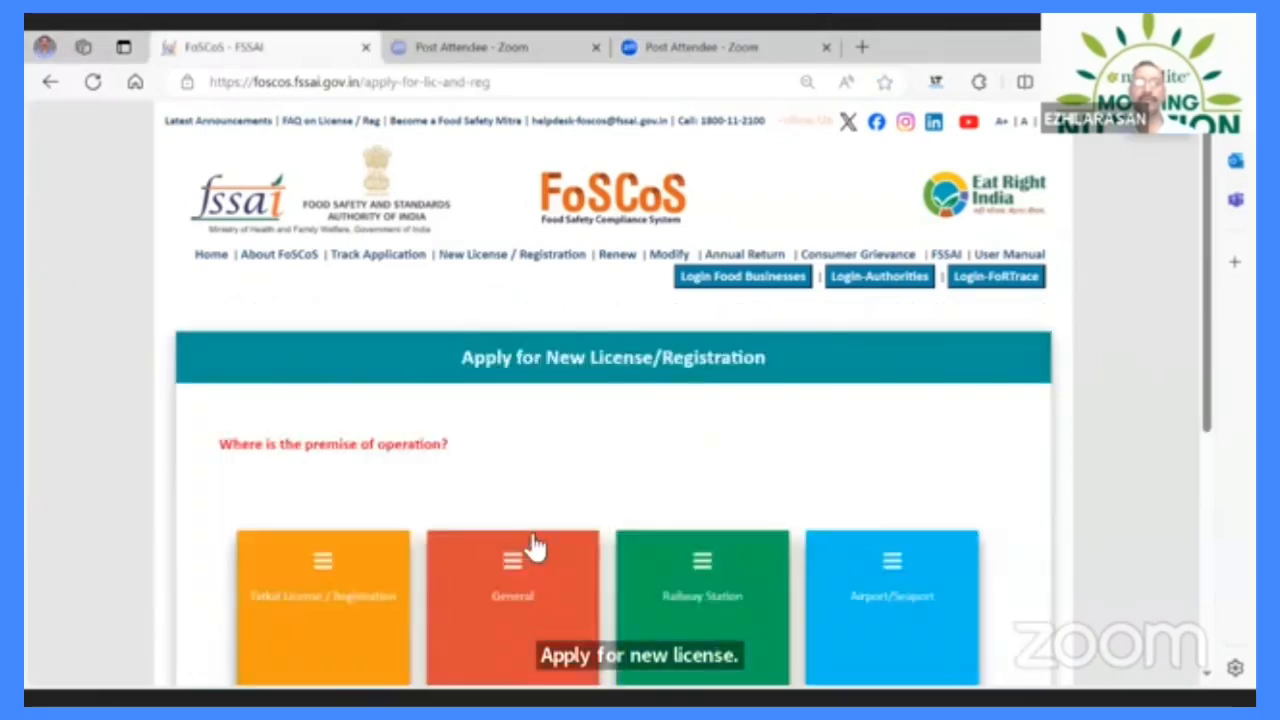
# Choose General as the premise type to reach the eligibility page asking for the state.
pyautogui.scroll(-2, 895, 235)
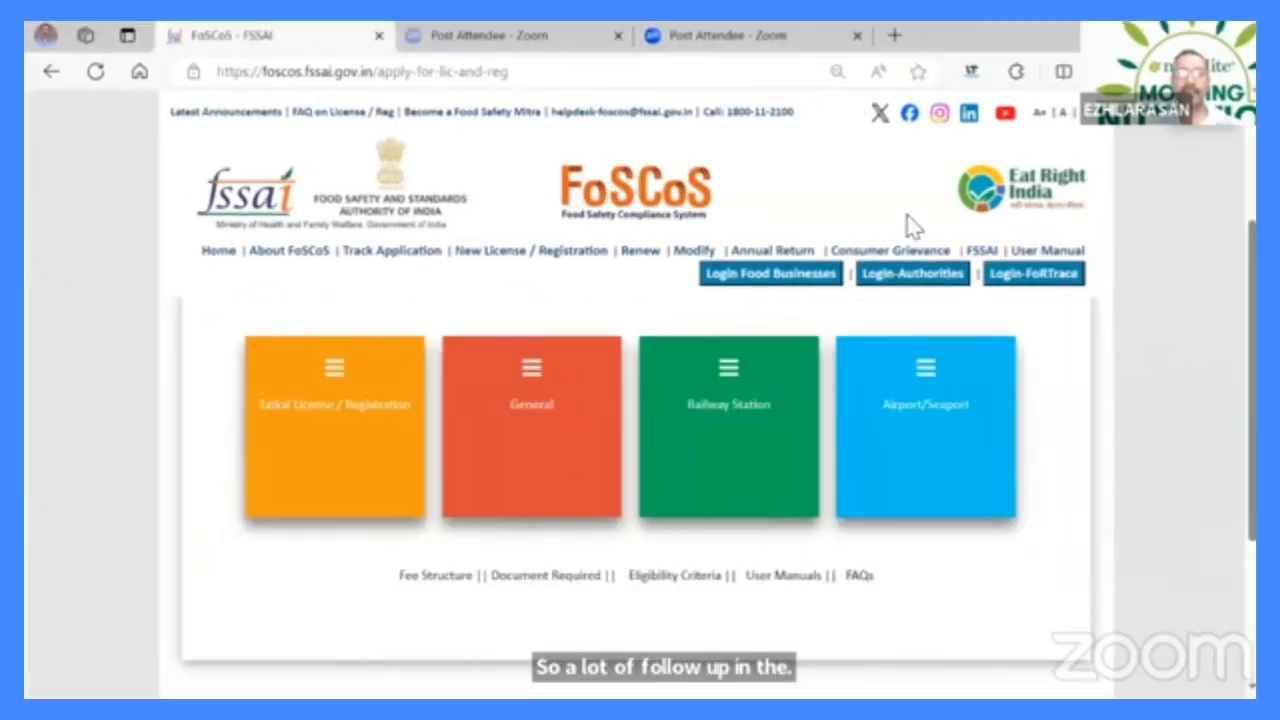
pyautogui.scroll(2, 634, 329)
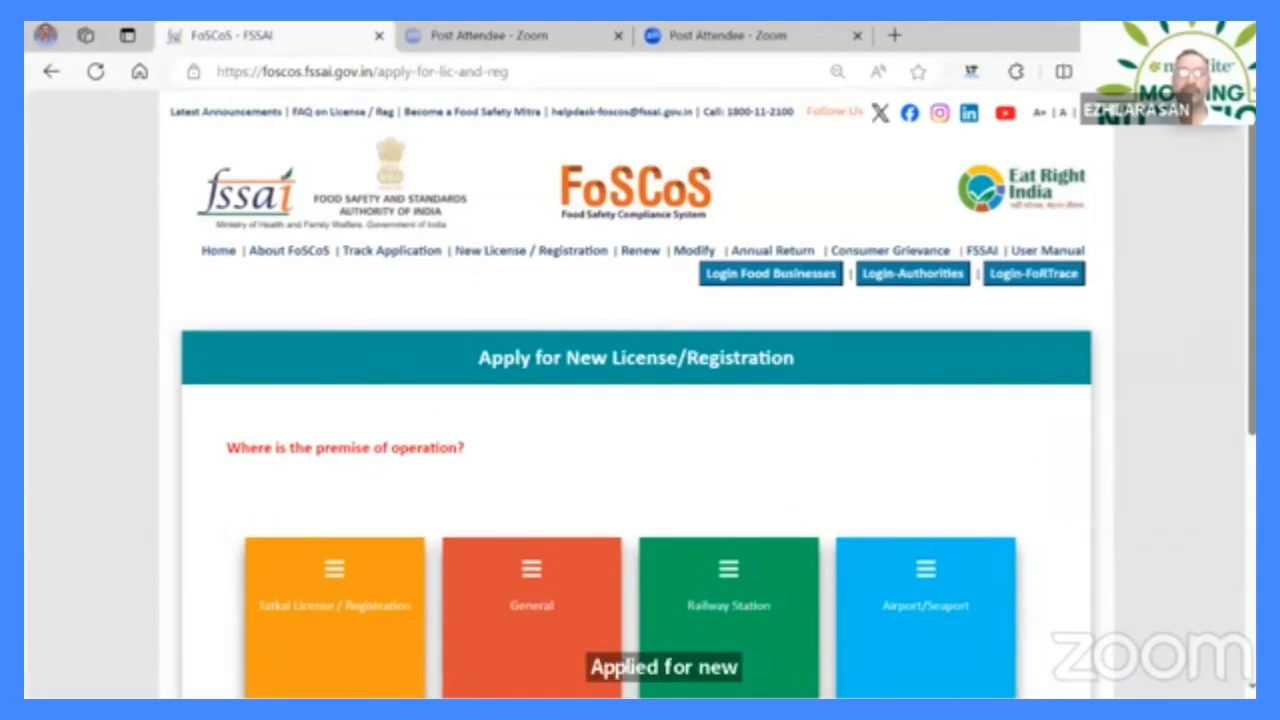
pyautogui.scroll(-1, 611, 335)
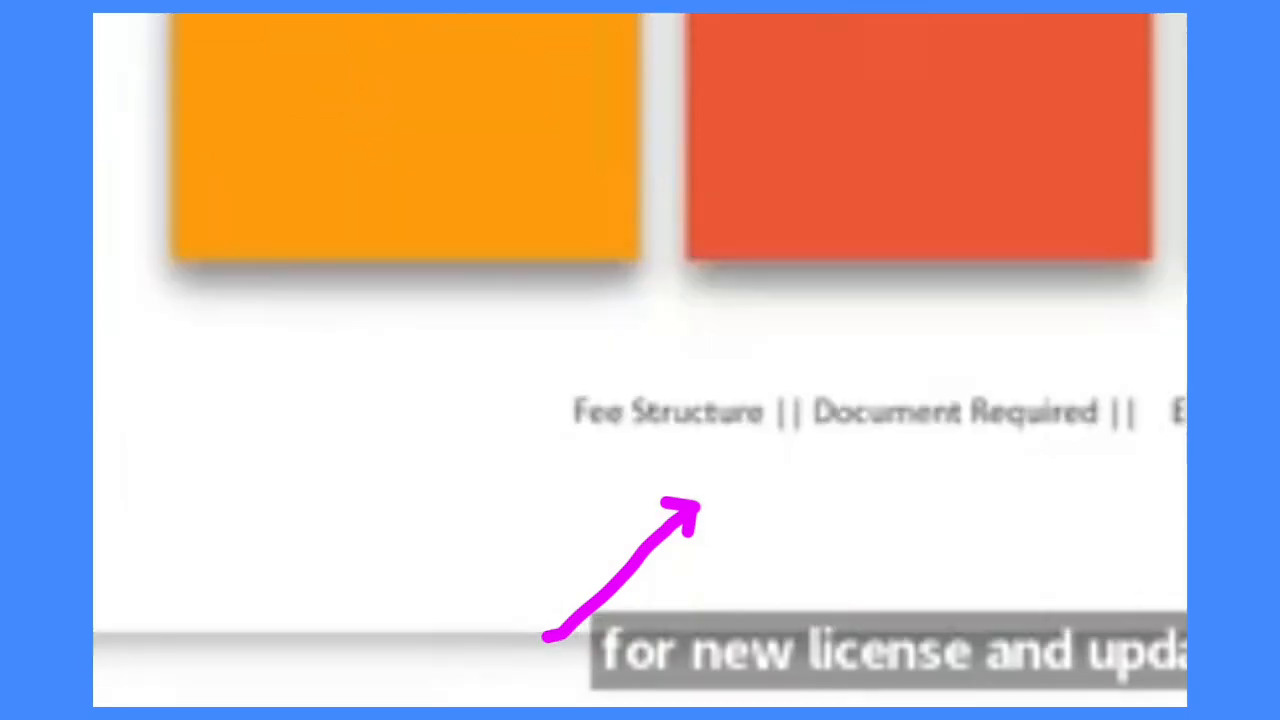
pyautogui.scroll(1, 640, 360)
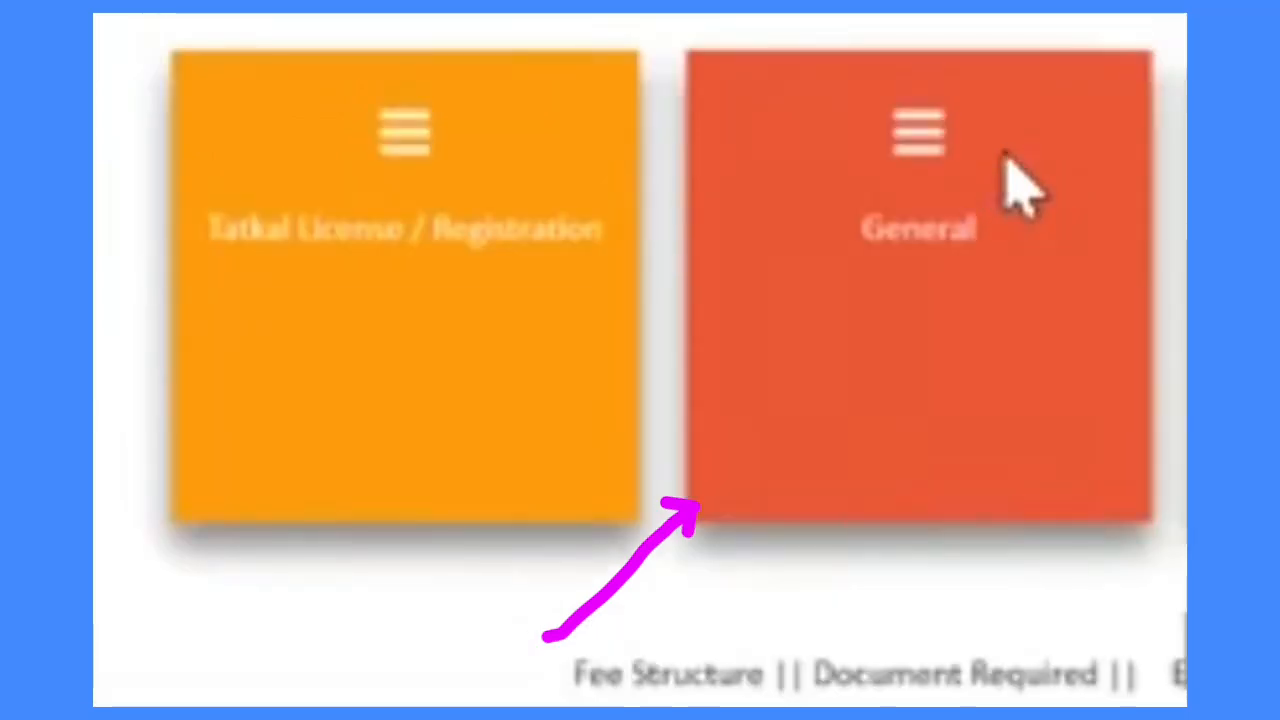
pyautogui.scroll(1, 1000, 155)
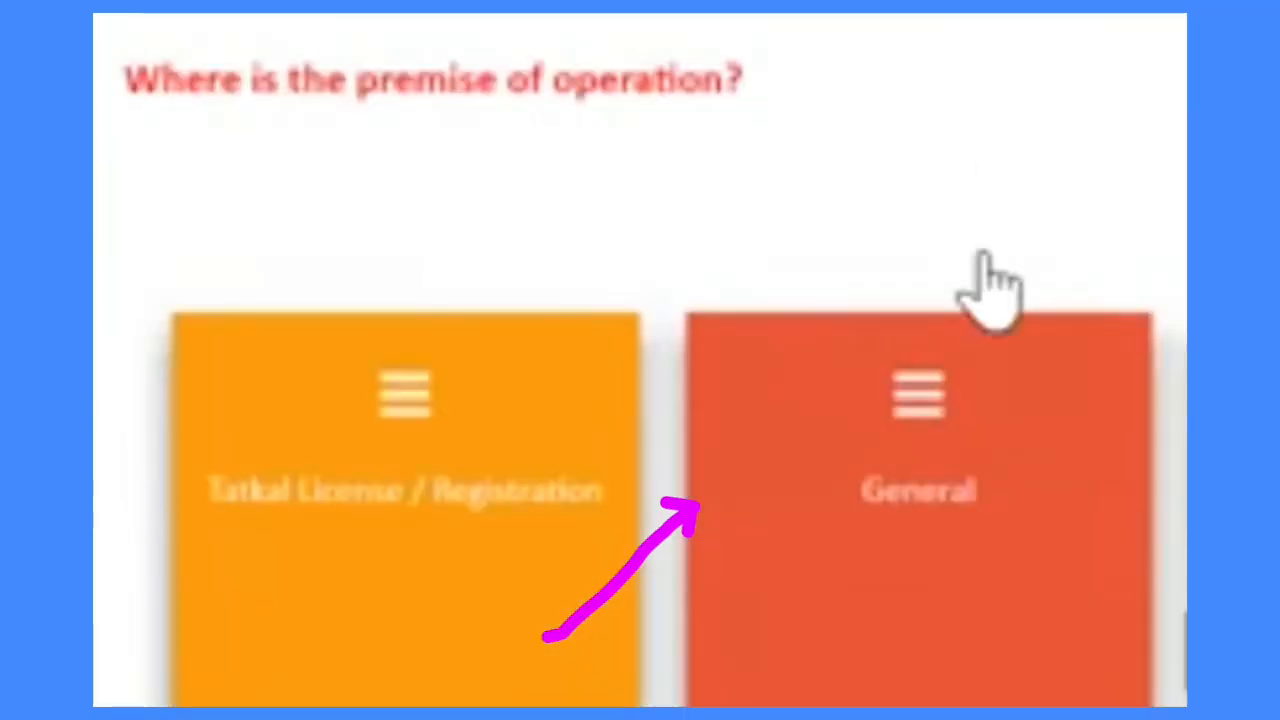
pyautogui.click(971, 429)
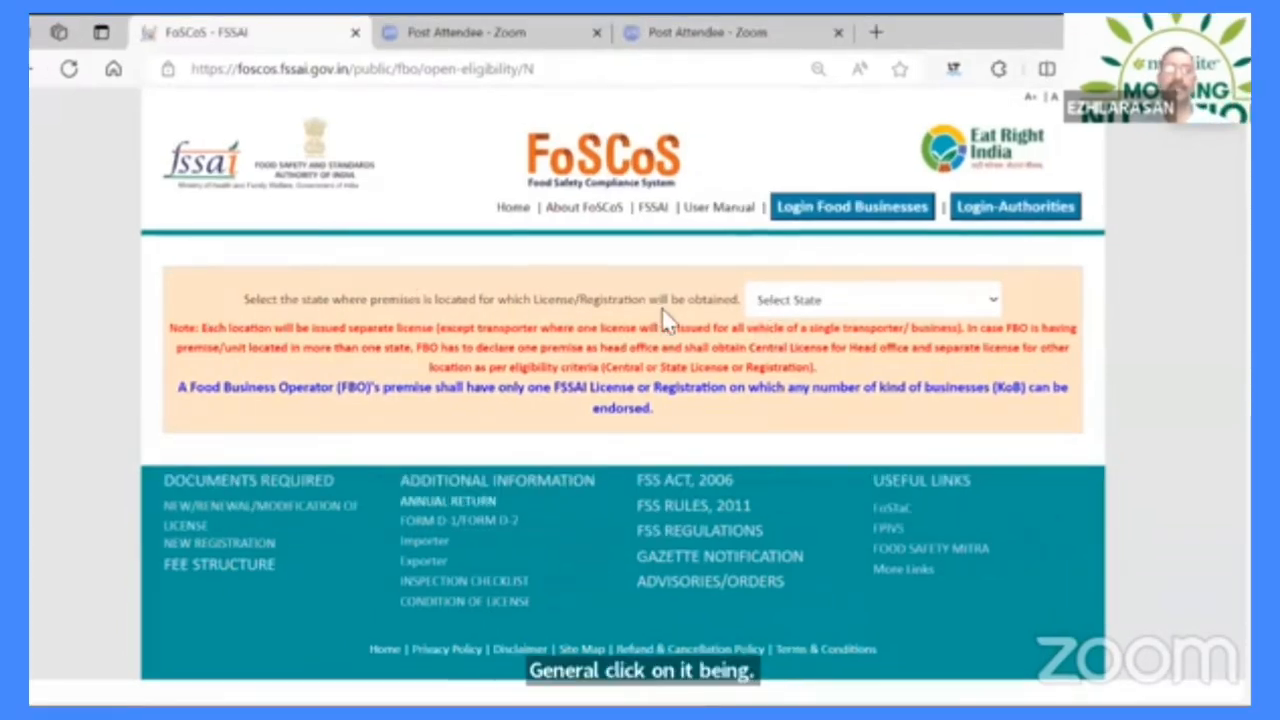
pyautogui.click(831, 290)
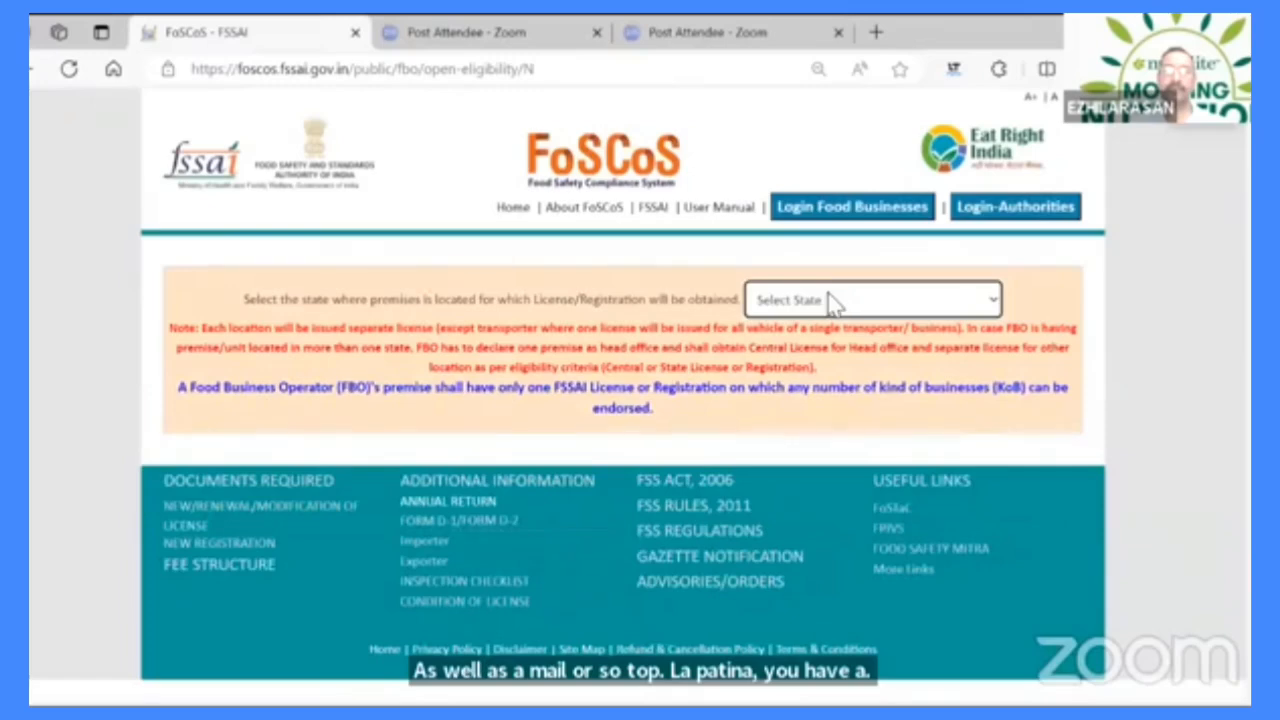
# Select Tamil Nadu as the premises' state and expand the Trade/Retail business group.
pyautogui.click(802, 311)
pyautogui.scroll(-5, 812, 375)
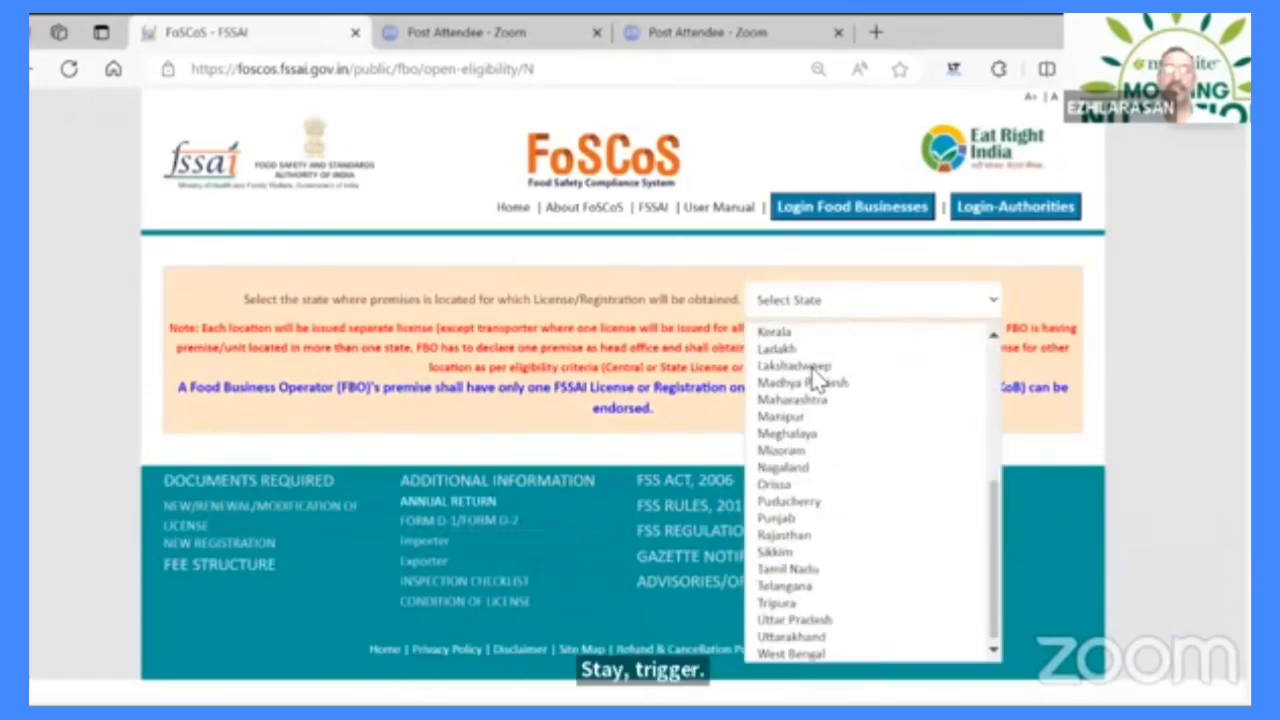
pyautogui.click(793, 568)
pyautogui.scroll(-2, 788, 424)
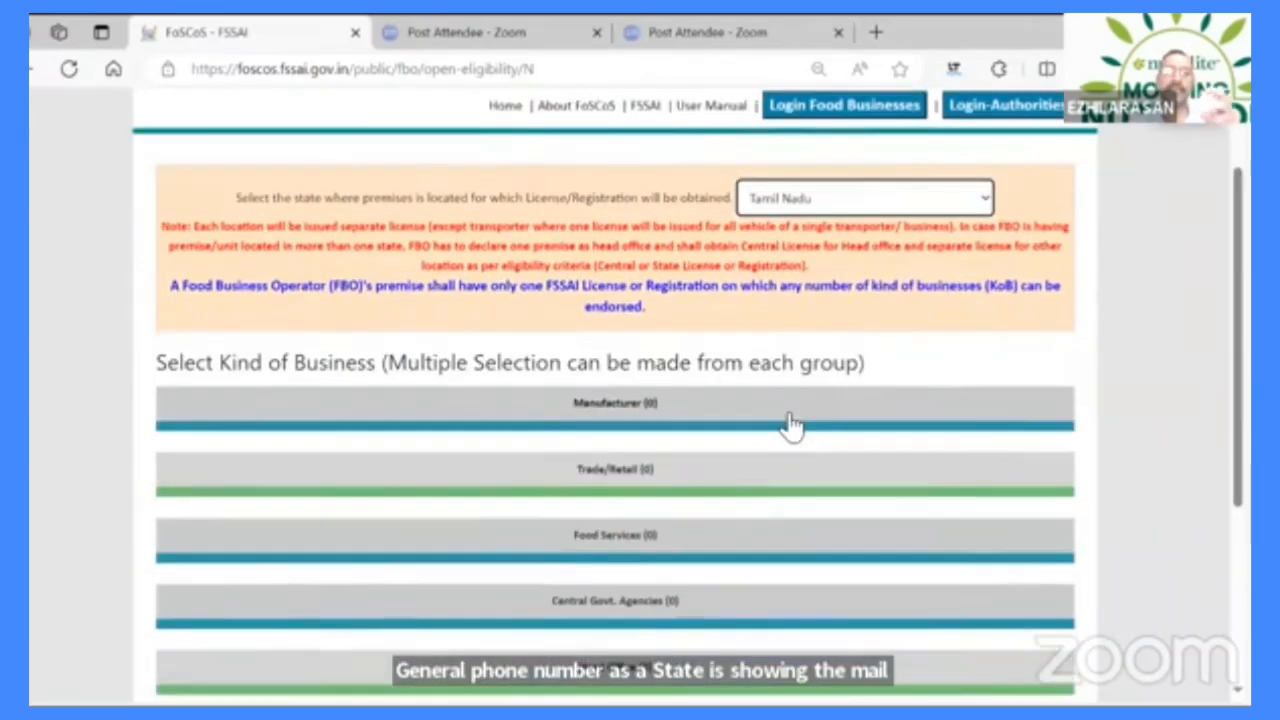
pyautogui.scroll(-3, 791, 406)
pyautogui.scroll(1, 786, 406)
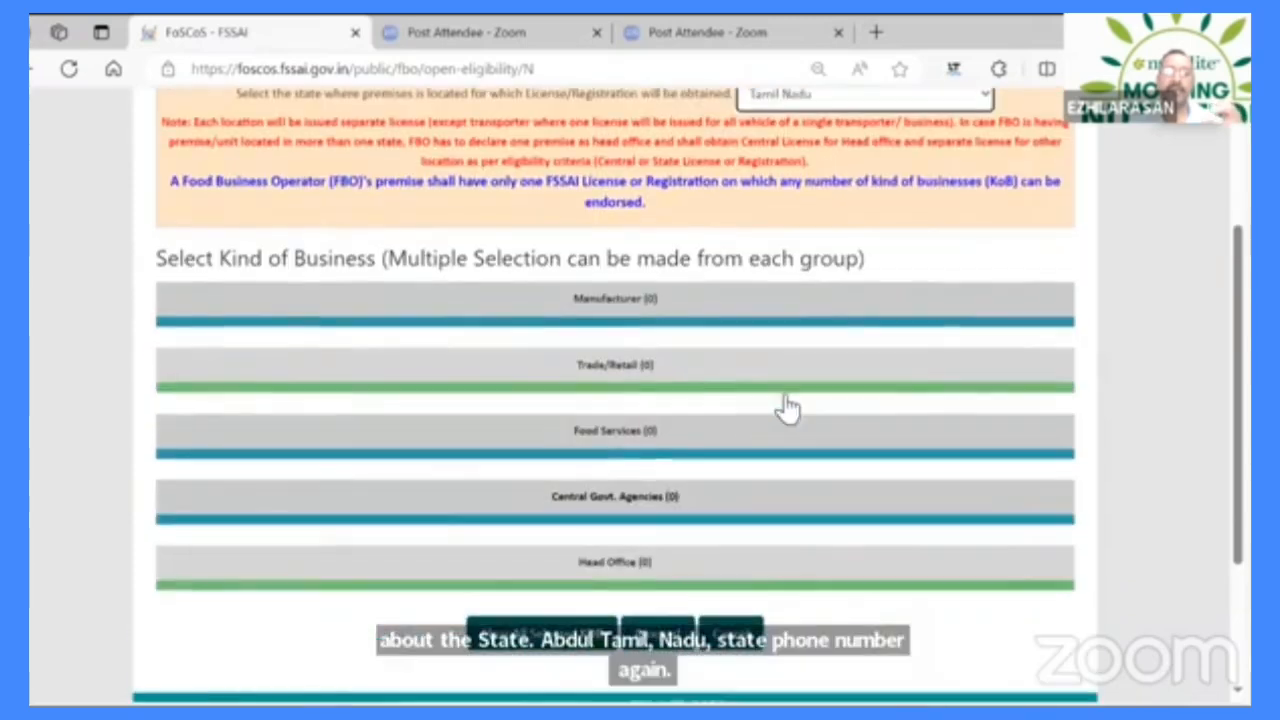
pyautogui.click(699, 382)
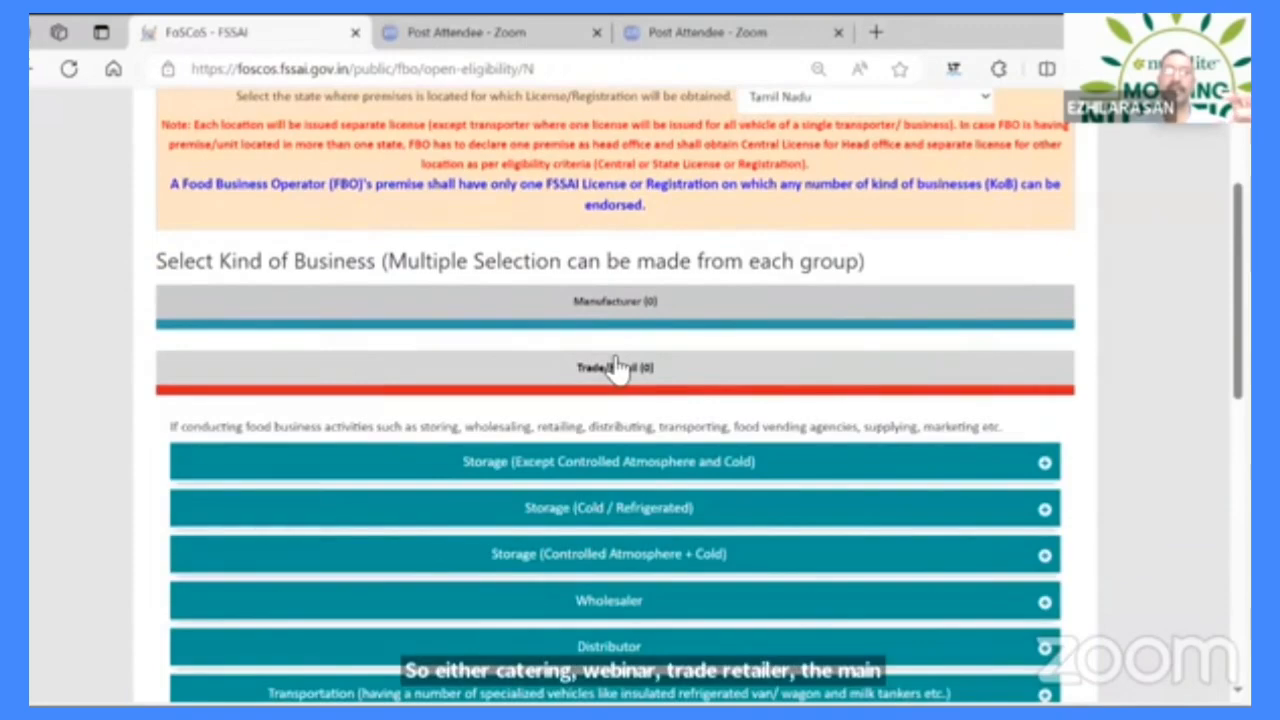
# Expand Retailer and choose 'Turnover up to 12 lakhs/annum [Registration]'.
pyautogui.scroll(-2, 670, 408)
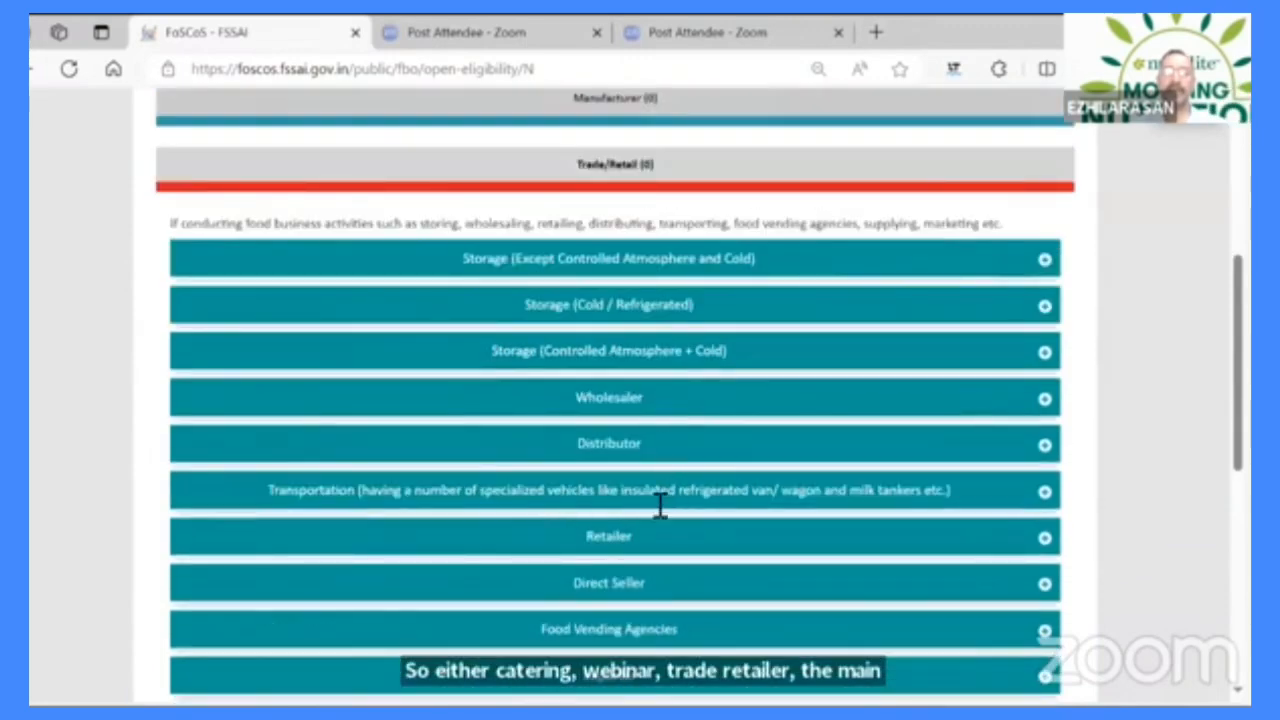
pyautogui.scroll(3, 760, 320)
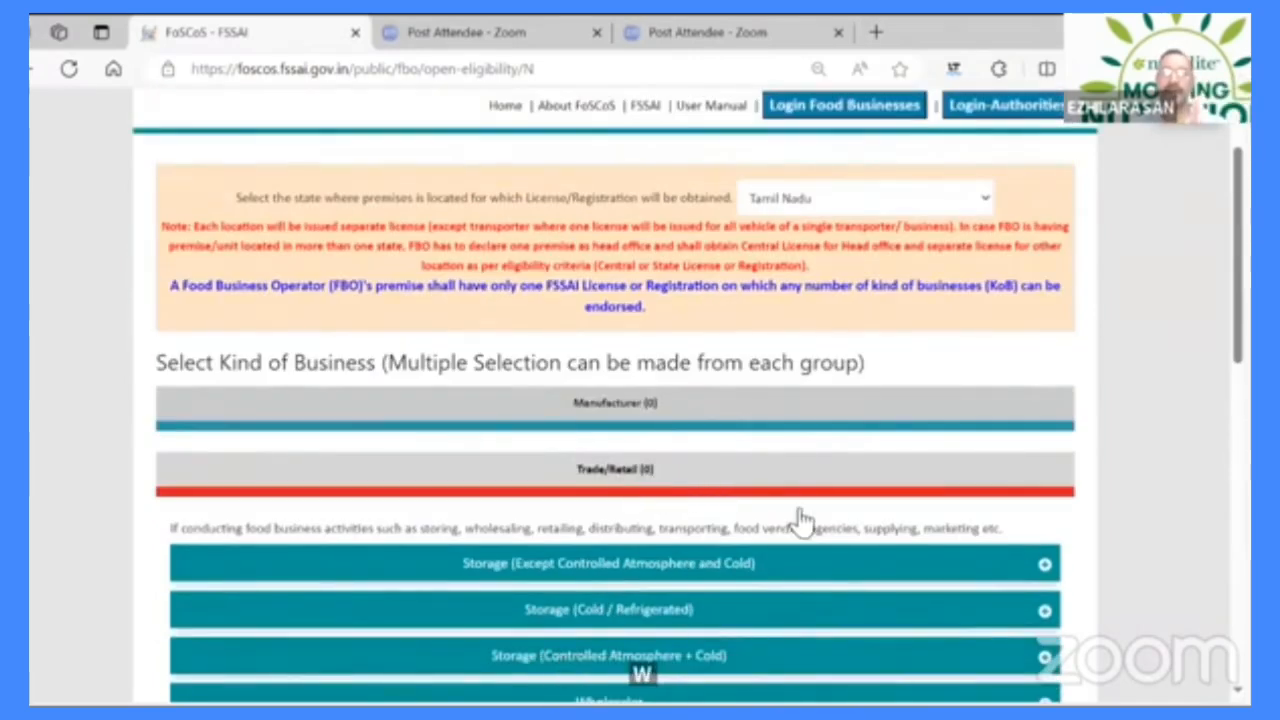
pyautogui.scroll(-2, 830, 535)
pyautogui.scroll(-1, 1040, 572)
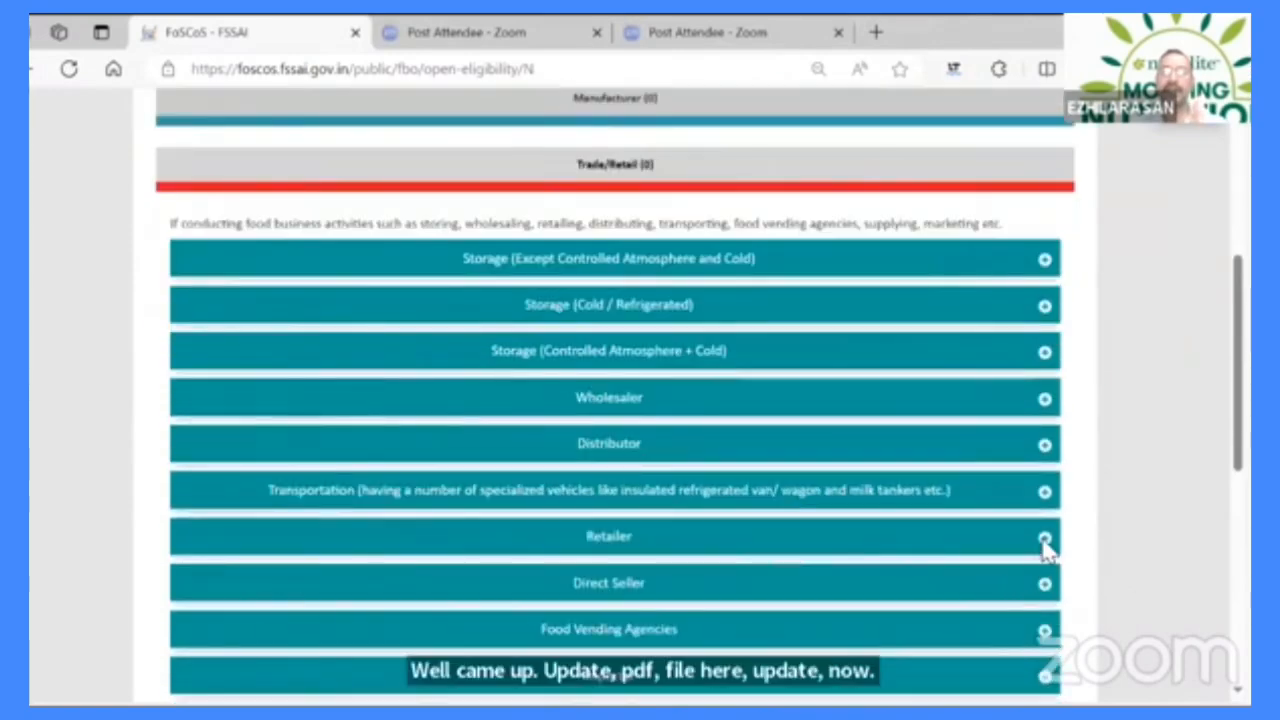
pyautogui.click(1044, 538)
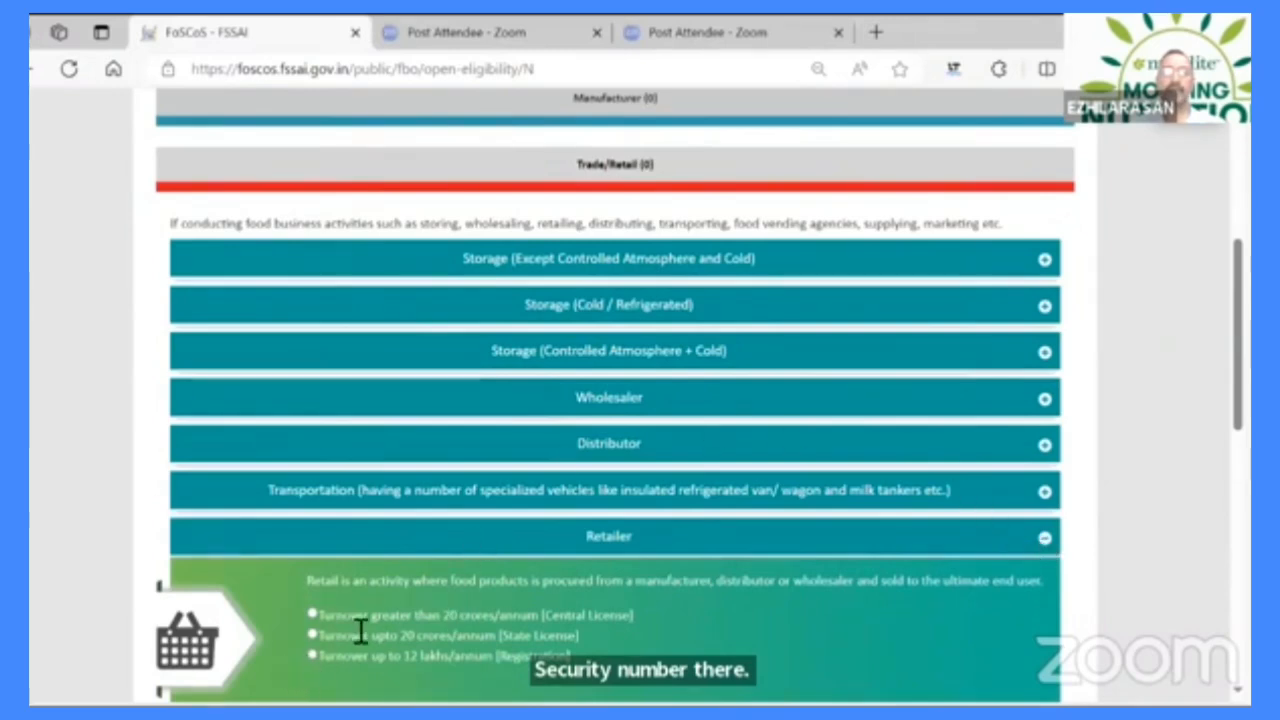
pyautogui.scroll(-1, 360, 632)
pyautogui.click(314, 551)
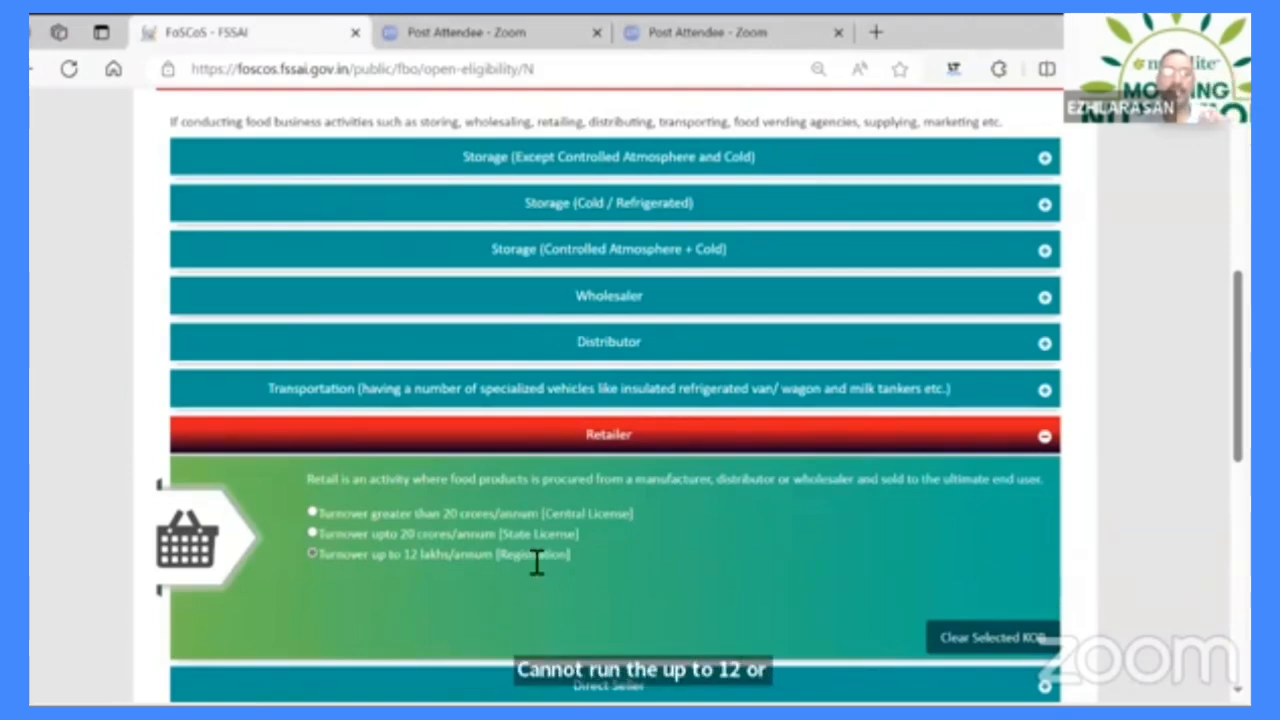
# Scroll through the page to review the Retailer selection and reach the Proceed button.
pyautogui.scroll(-2, 624, 563)
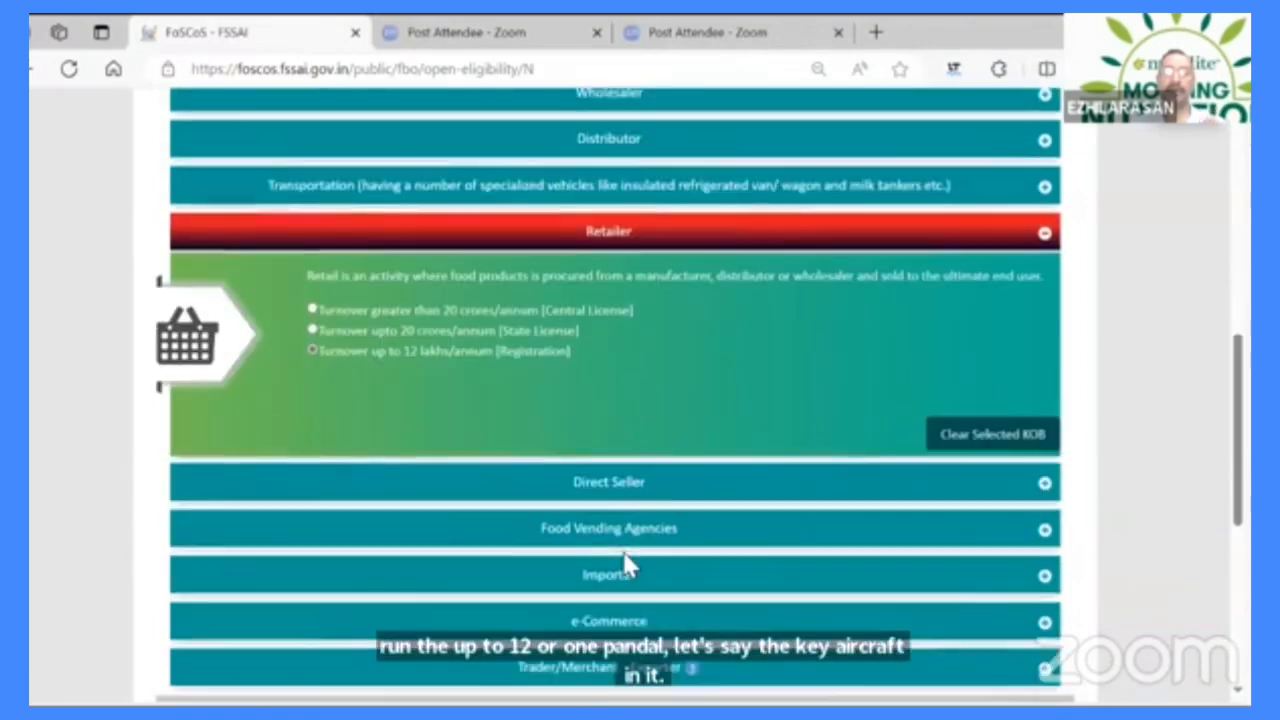
pyautogui.scroll(1, 668, 378)
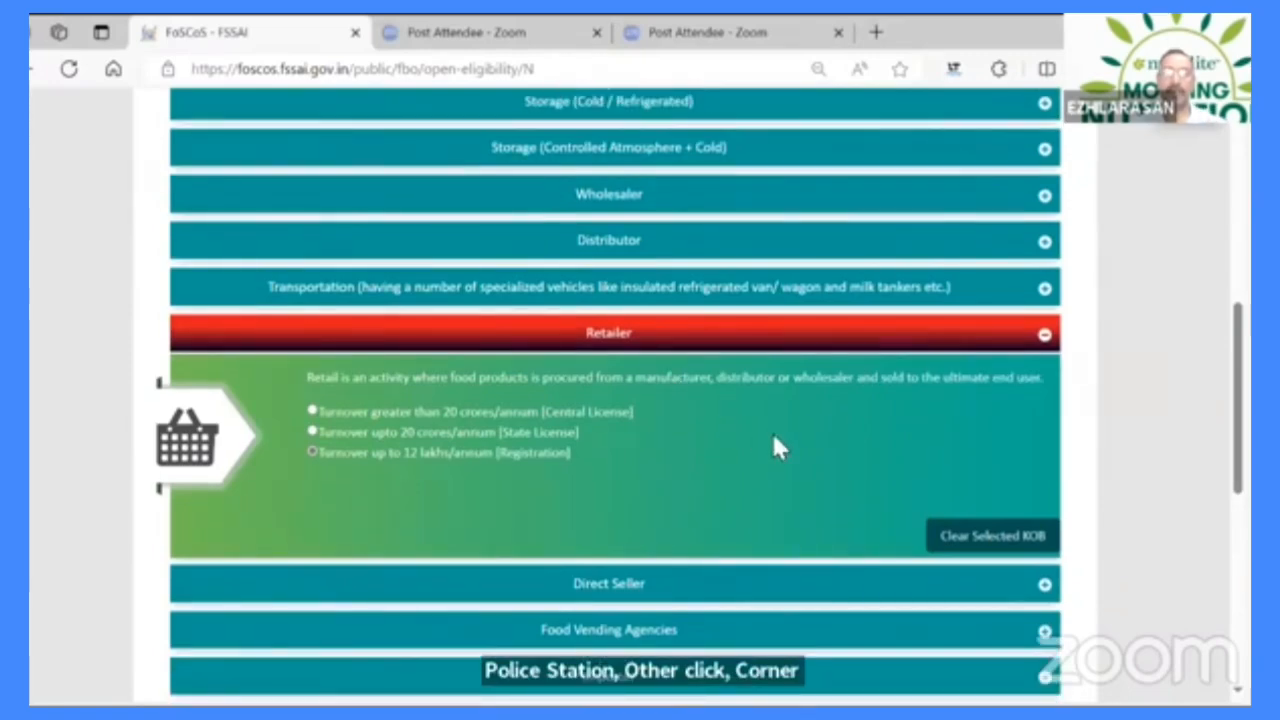
pyautogui.scroll(-2, 778, 446)
pyautogui.scroll(1, 778, 446)
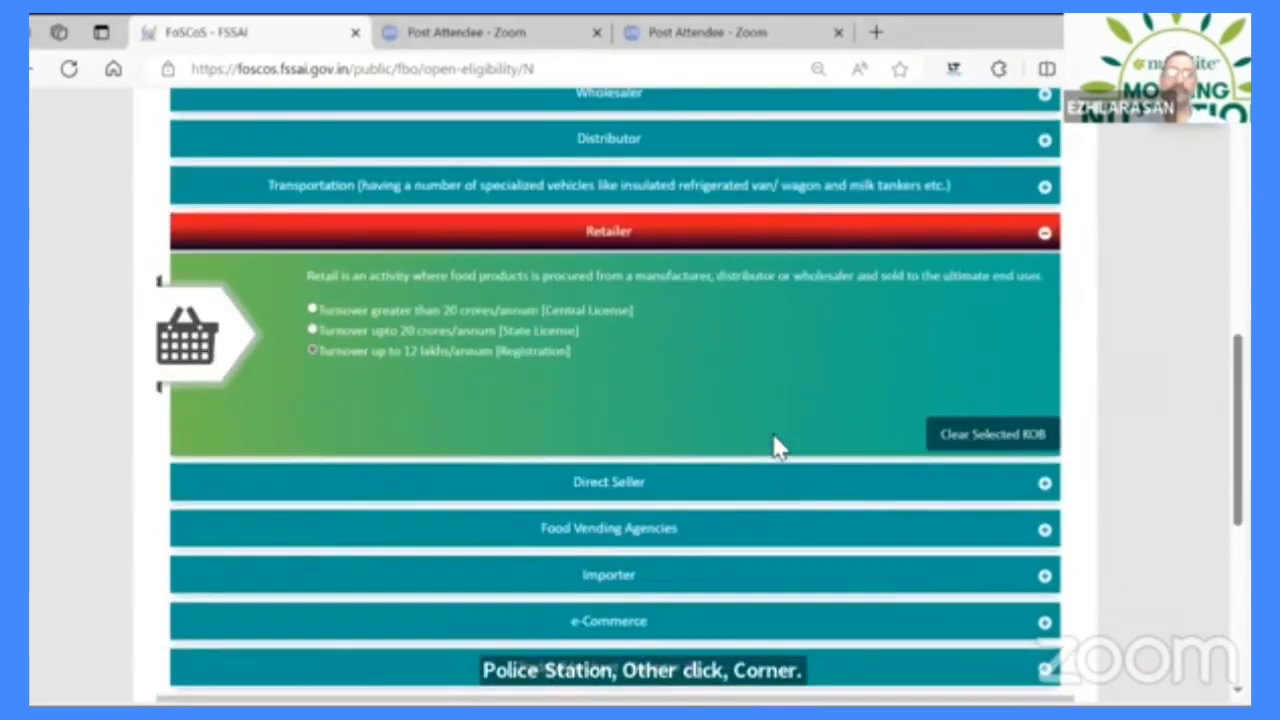
pyautogui.scroll(7, 775, 446)
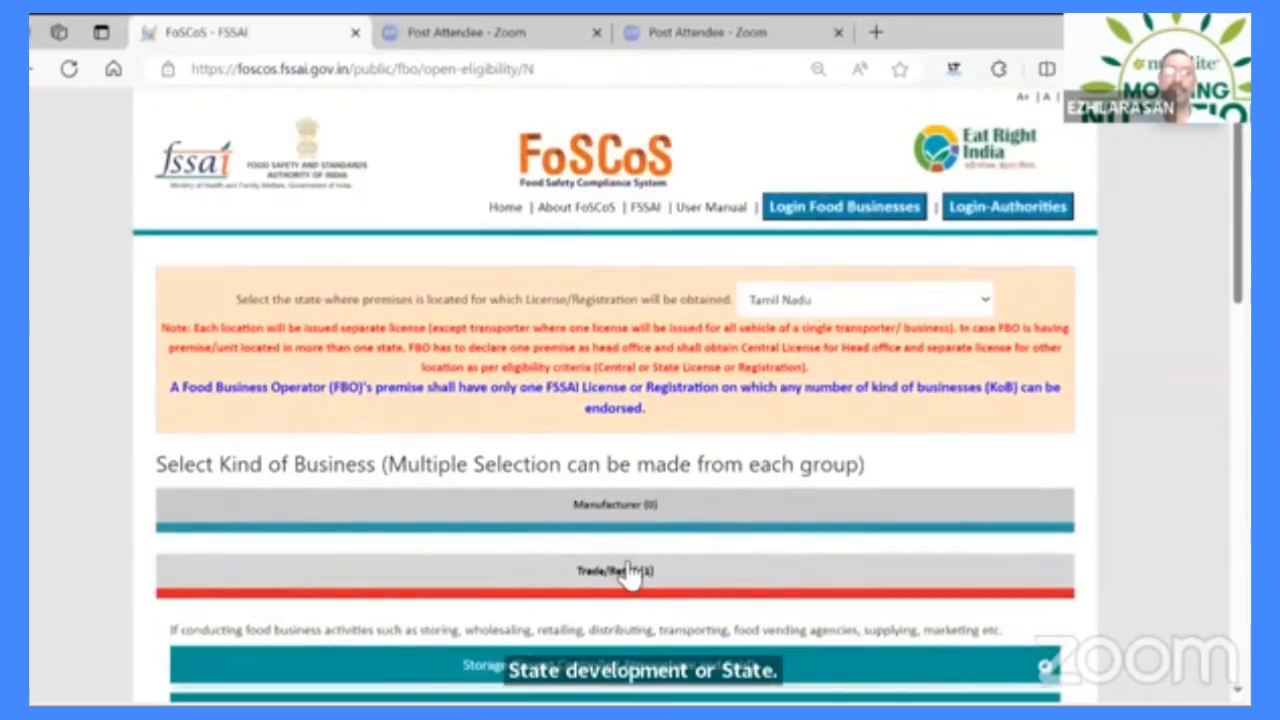
pyautogui.scroll(-3, 732, 553)
pyautogui.scroll(-3, 651, 414)
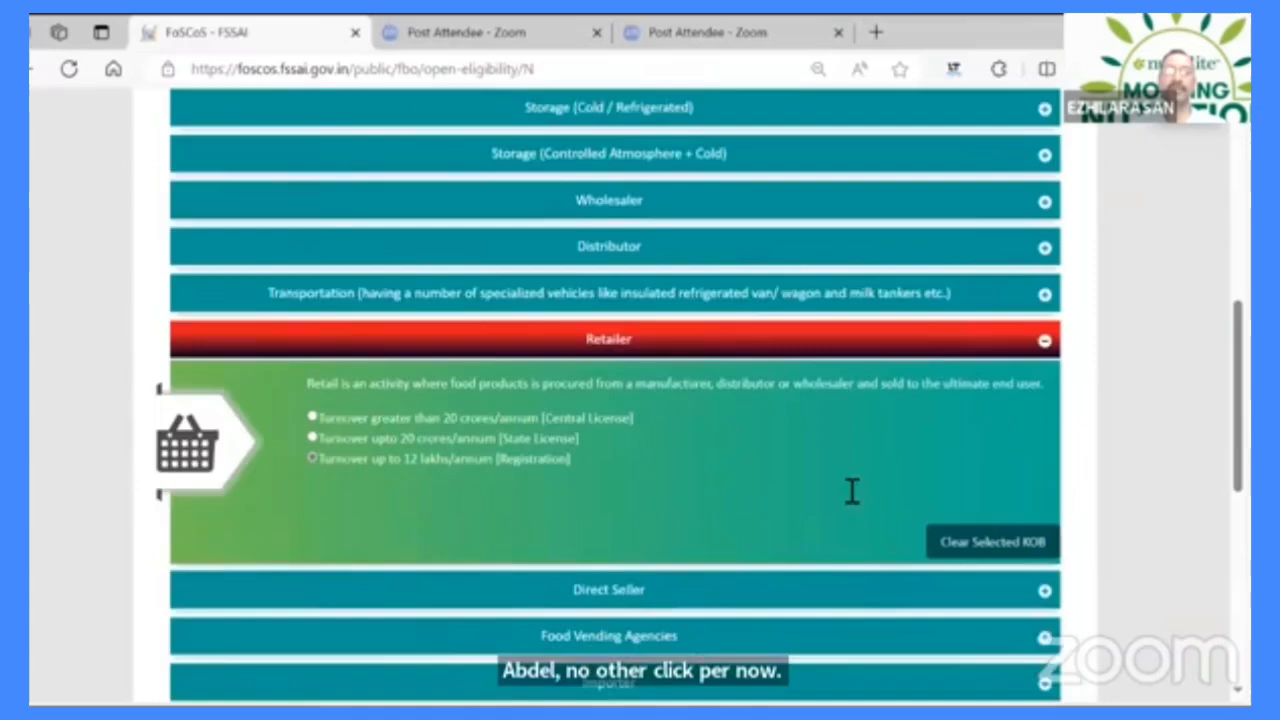
pyautogui.scroll(2, 1000, 540)
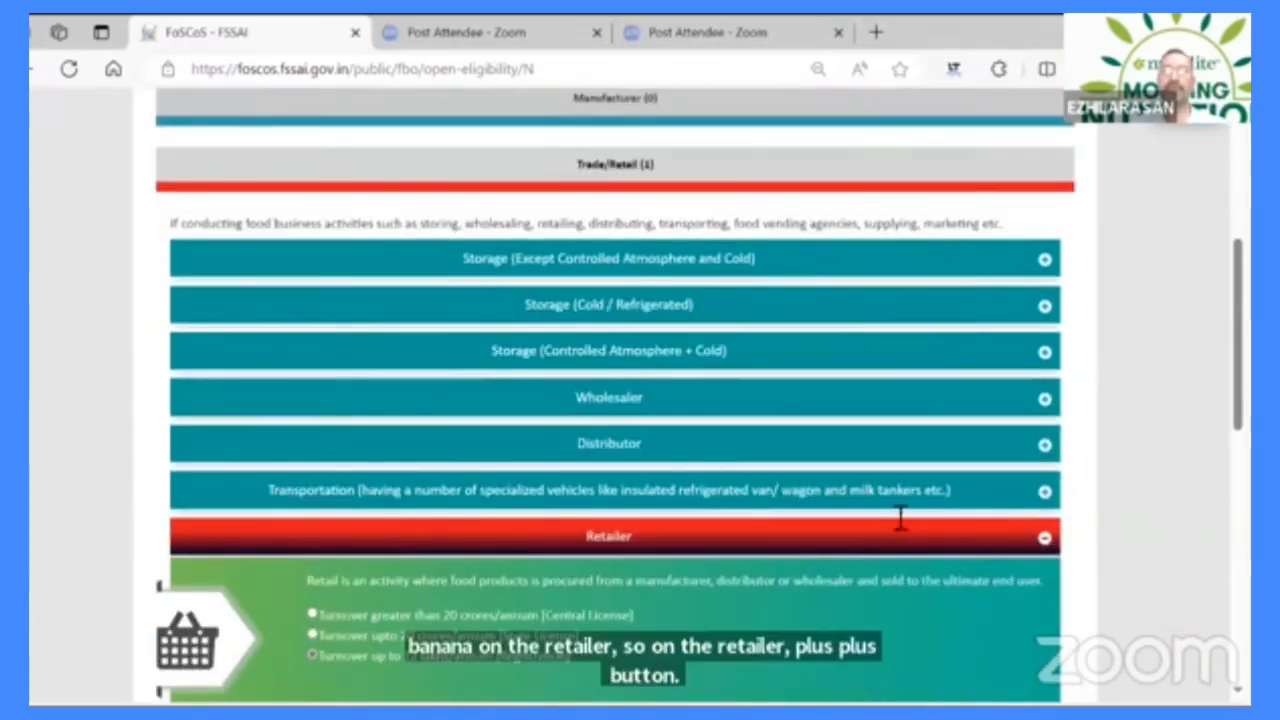
pyautogui.scroll(-1, 560, 520)
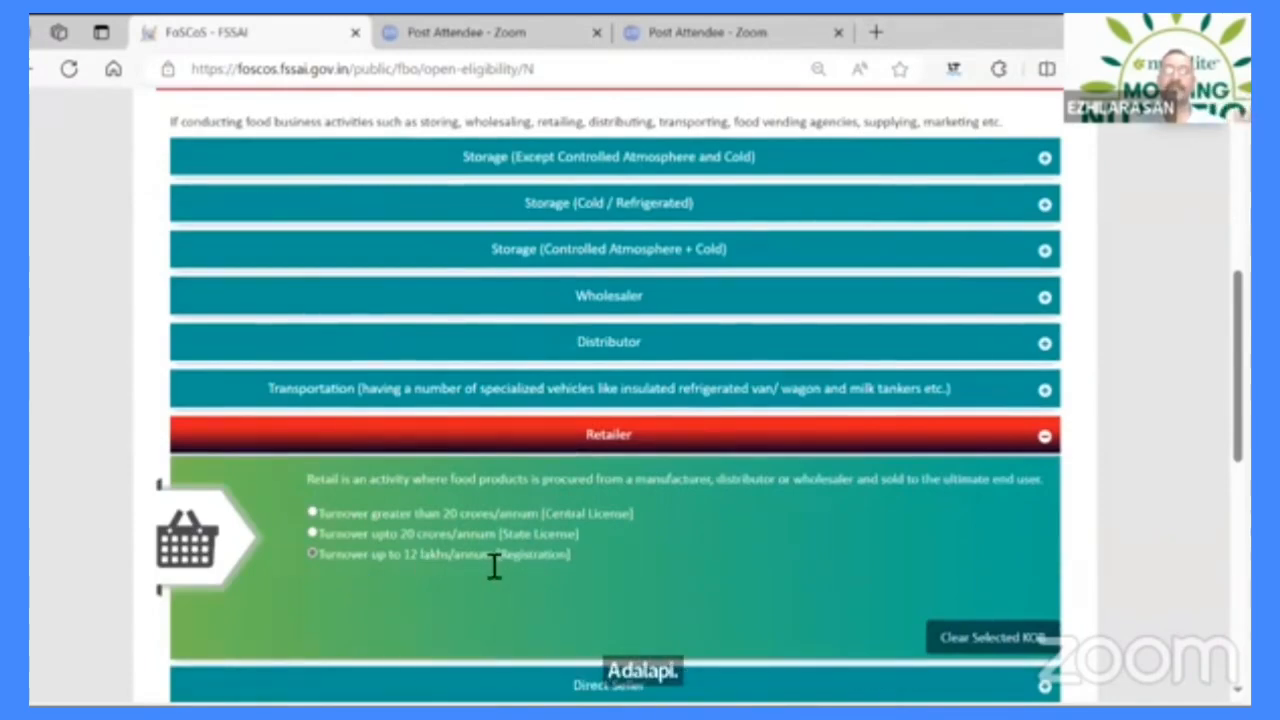
pyautogui.scroll(-5, 634, 563)
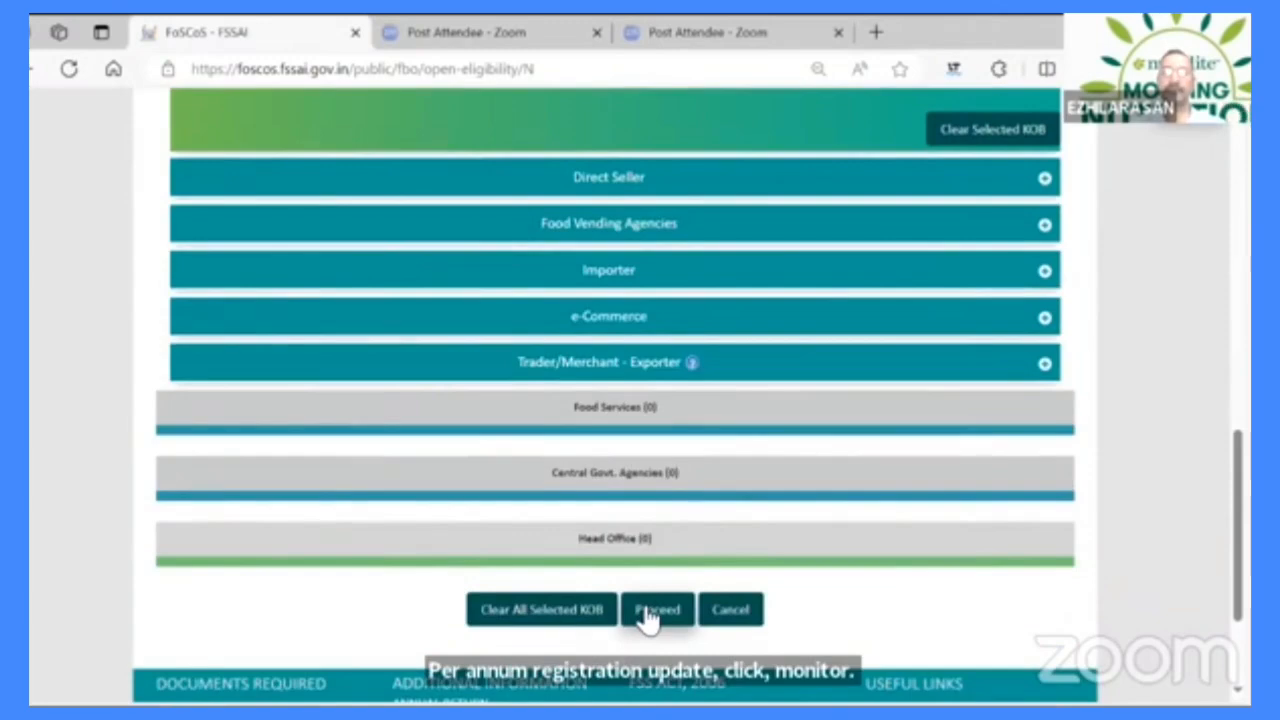
# Confirm Registration eligibility for Trade/Retail - Retailer and open the Form A details page.
pyautogui.click(650, 612)
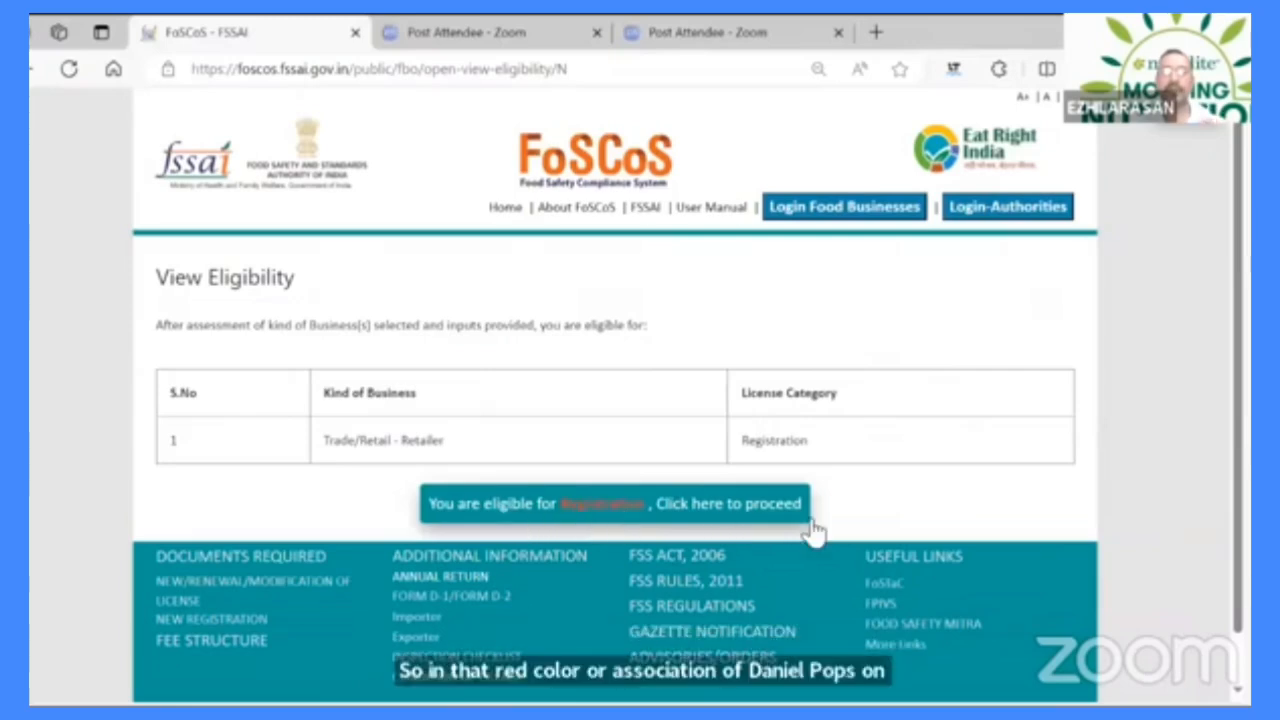
pyautogui.click(613, 505)
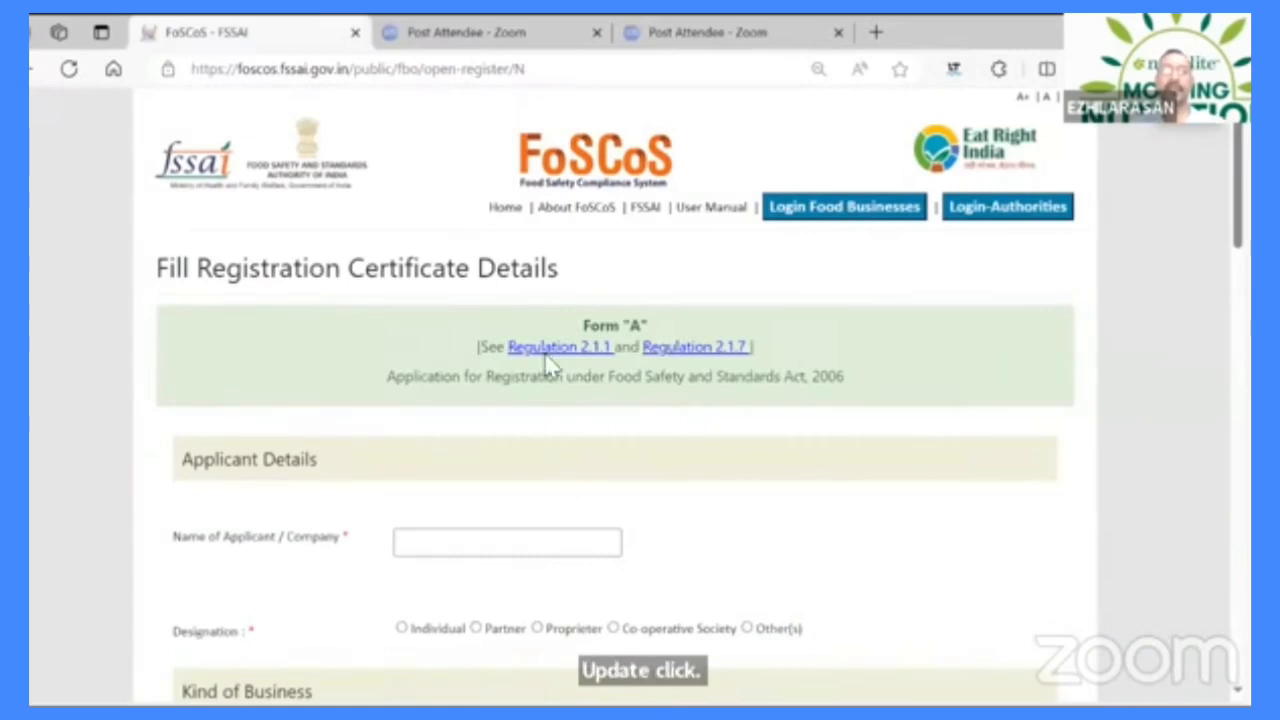
pyautogui.scroll(-2, 574, 366)
pyautogui.scroll(-1, 612, 372)
pyautogui.scroll(2, 609, 371)
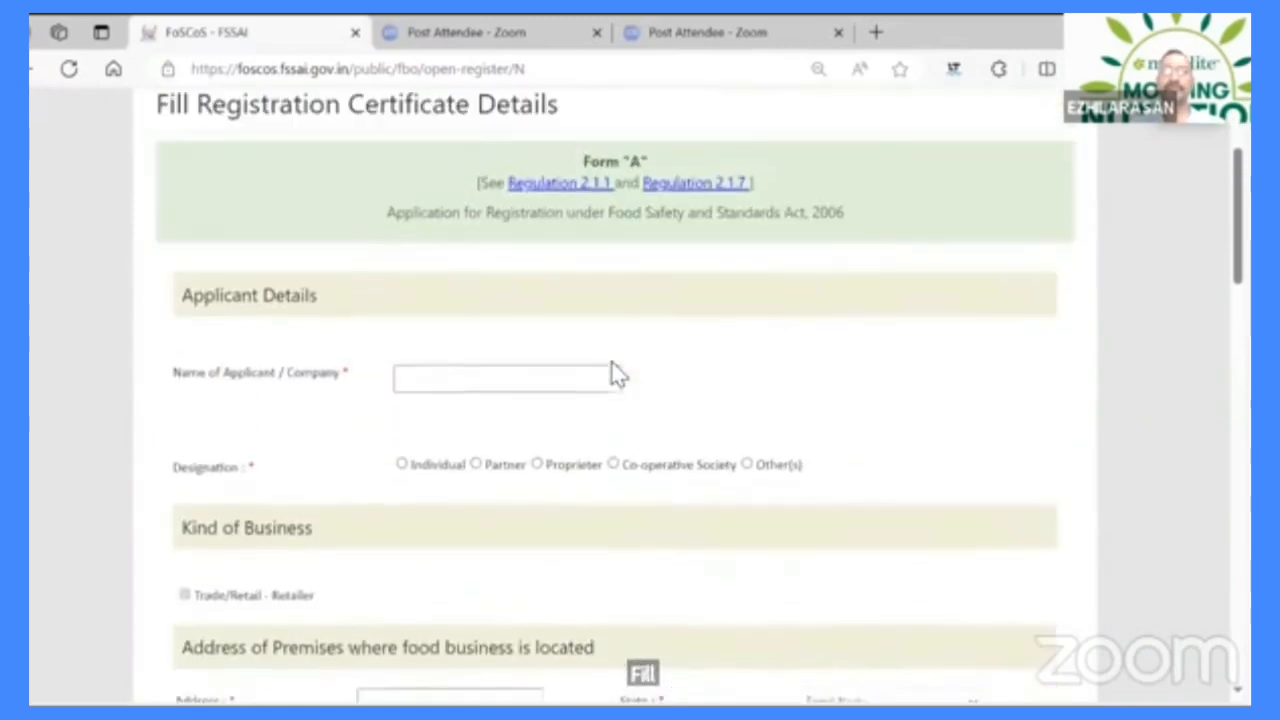
pyautogui.click(456, 437)
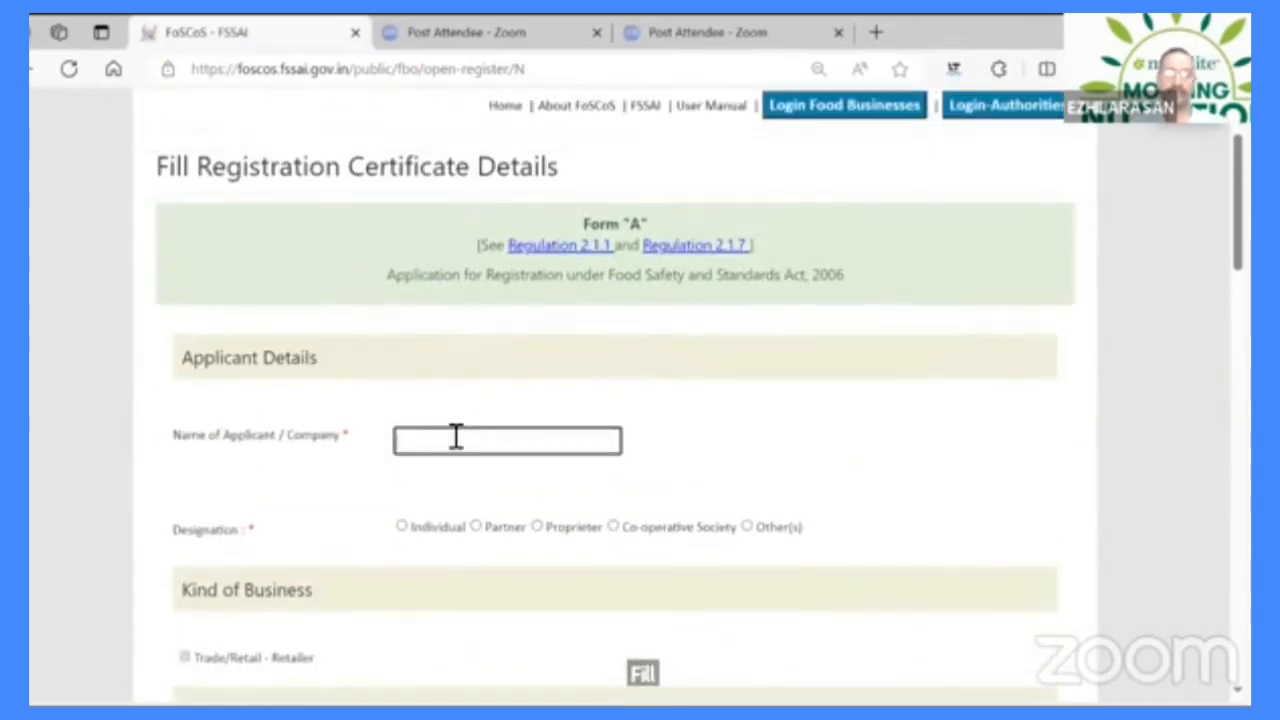
pyautogui.write('ez')
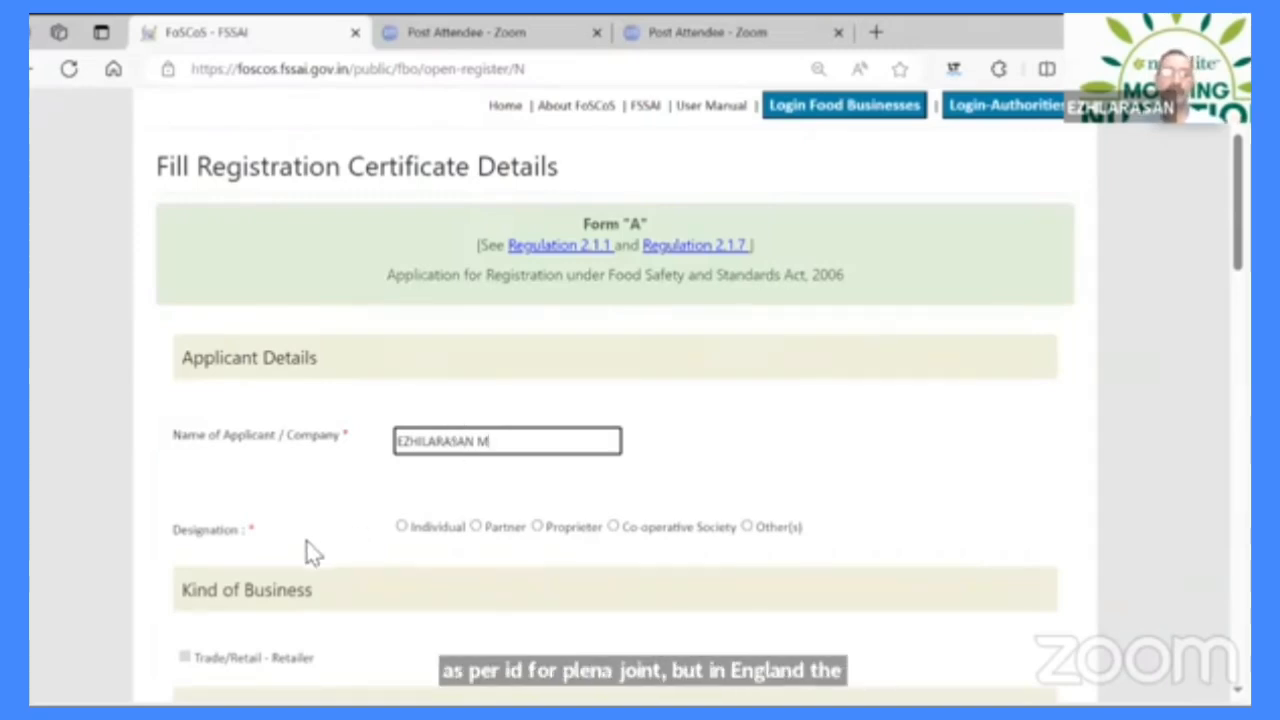
pyautogui.click(401, 528)
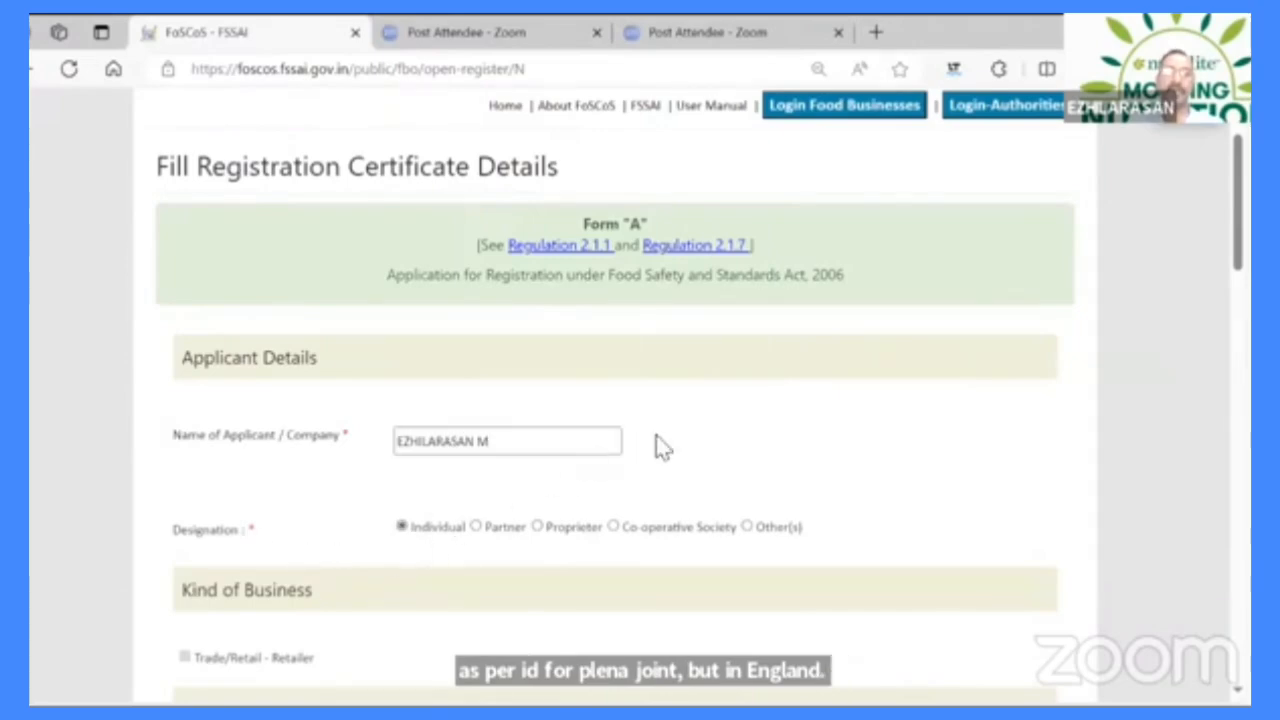
pyautogui.scroll(-1, 603, 440)
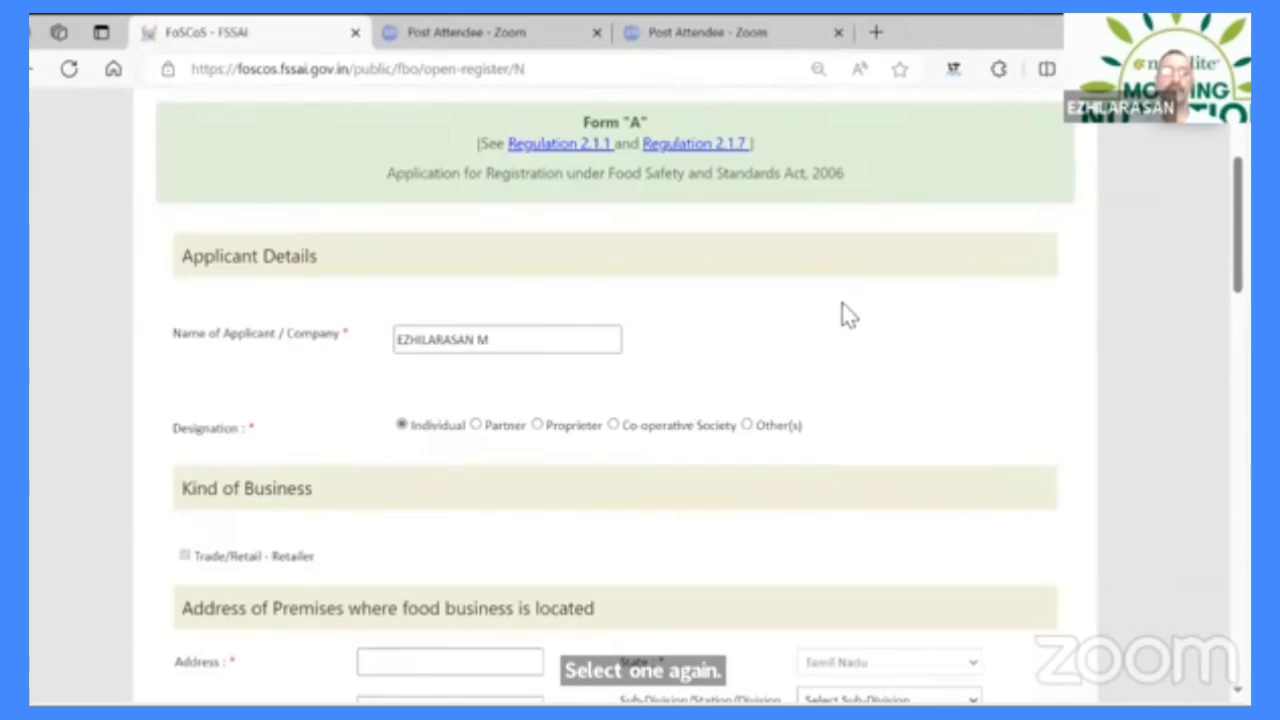
pyautogui.scroll(-1, 843, 314)
pyautogui.scroll(-1, 847, 315)
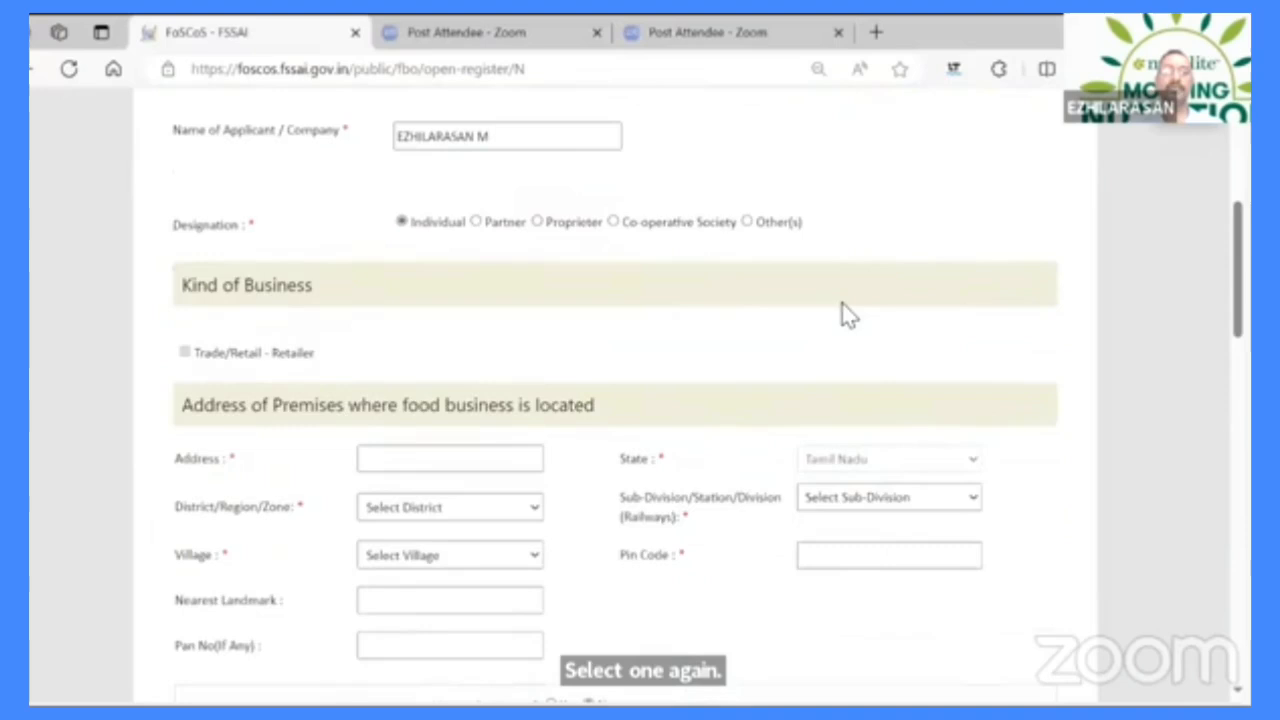
pyautogui.scroll(-1, 847, 315)
pyautogui.scroll(-1, 847, 315)
# Fill Address of Premises with the saved street address from the autofill suggestions.
pyautogui.click(418, 360)
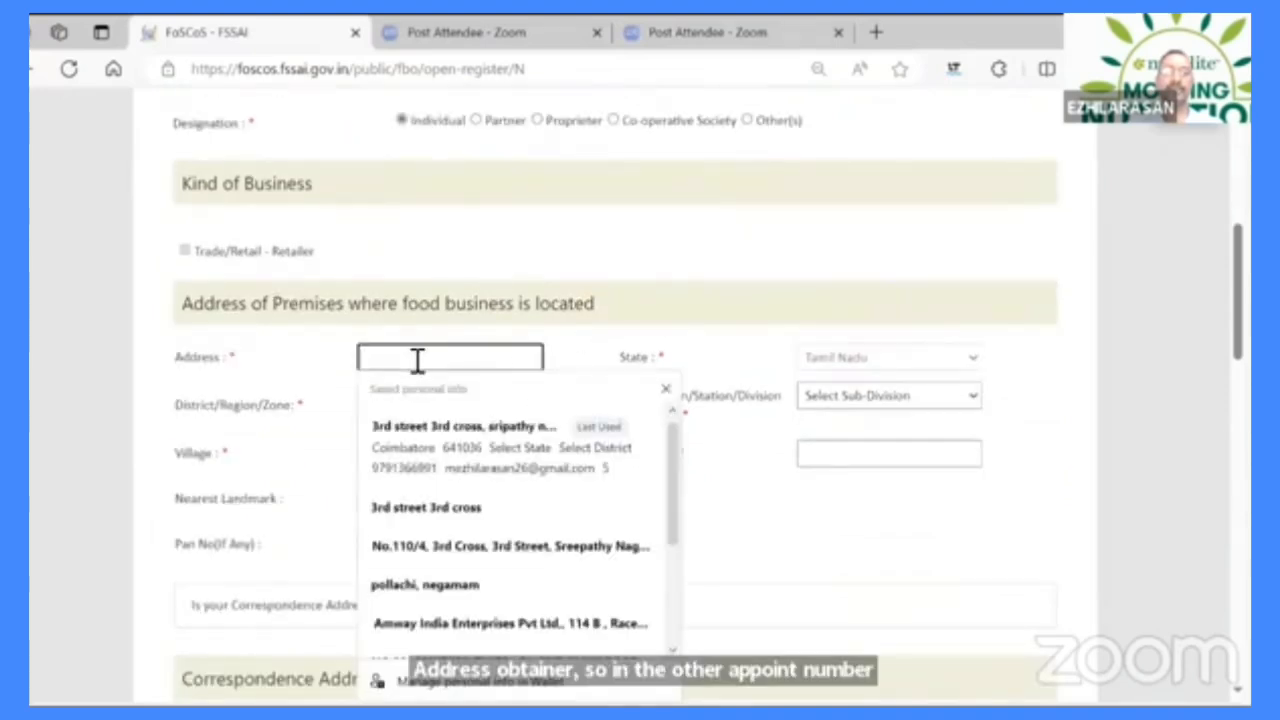
pyautogui.click(429, 548)
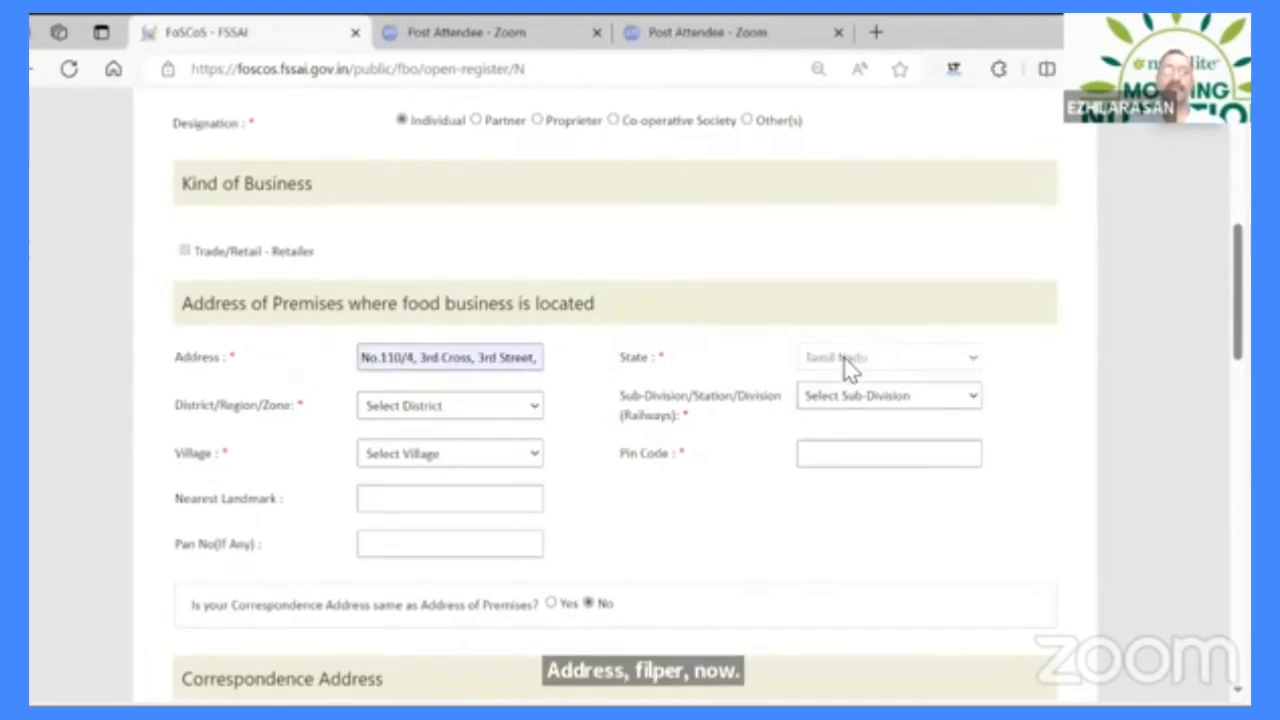
# Set the premises district to Coimbatore, leaving Sub-Division unselected.
pyautogui.click(430, 408)
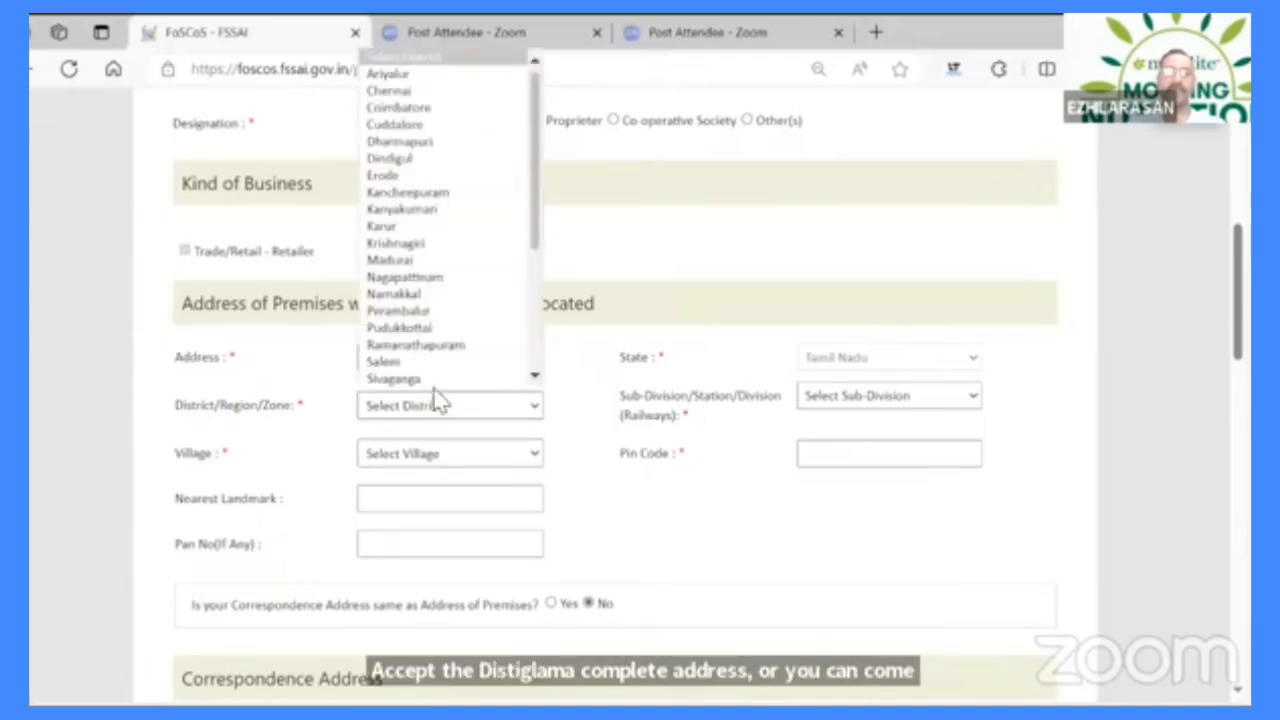
pyautogui.click(405, 112)
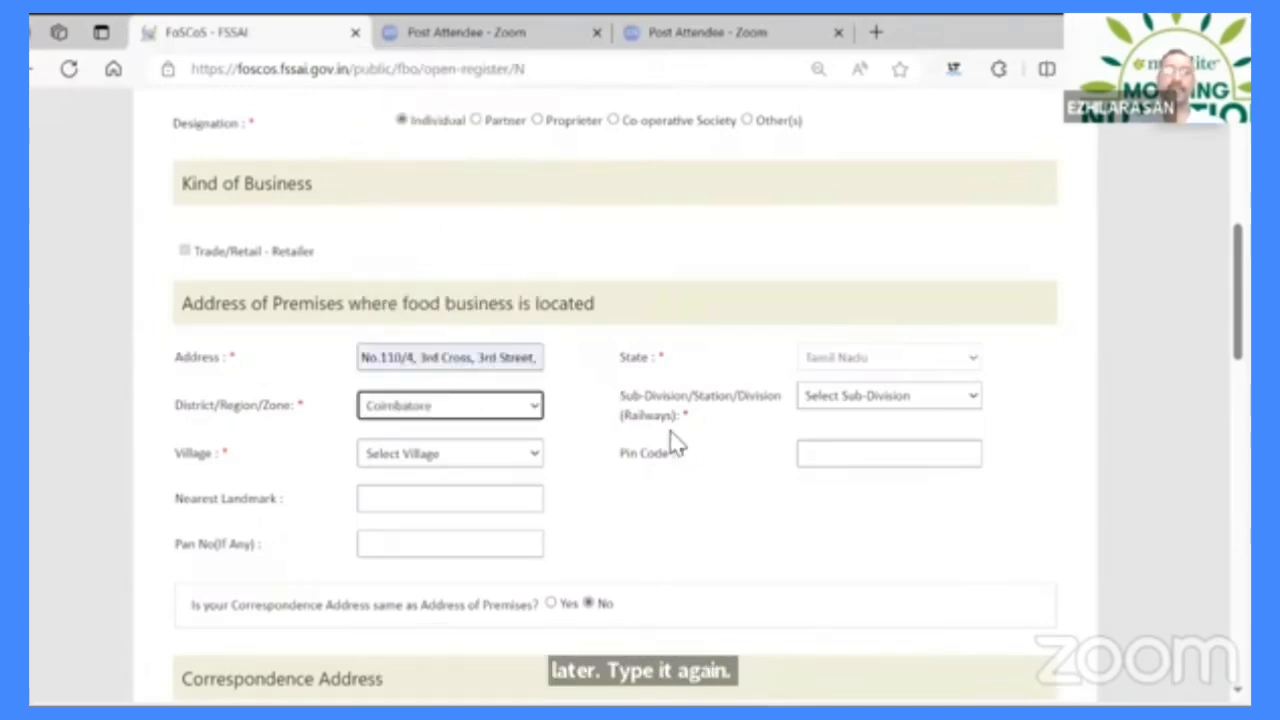
pyautogui.click(818, 398)
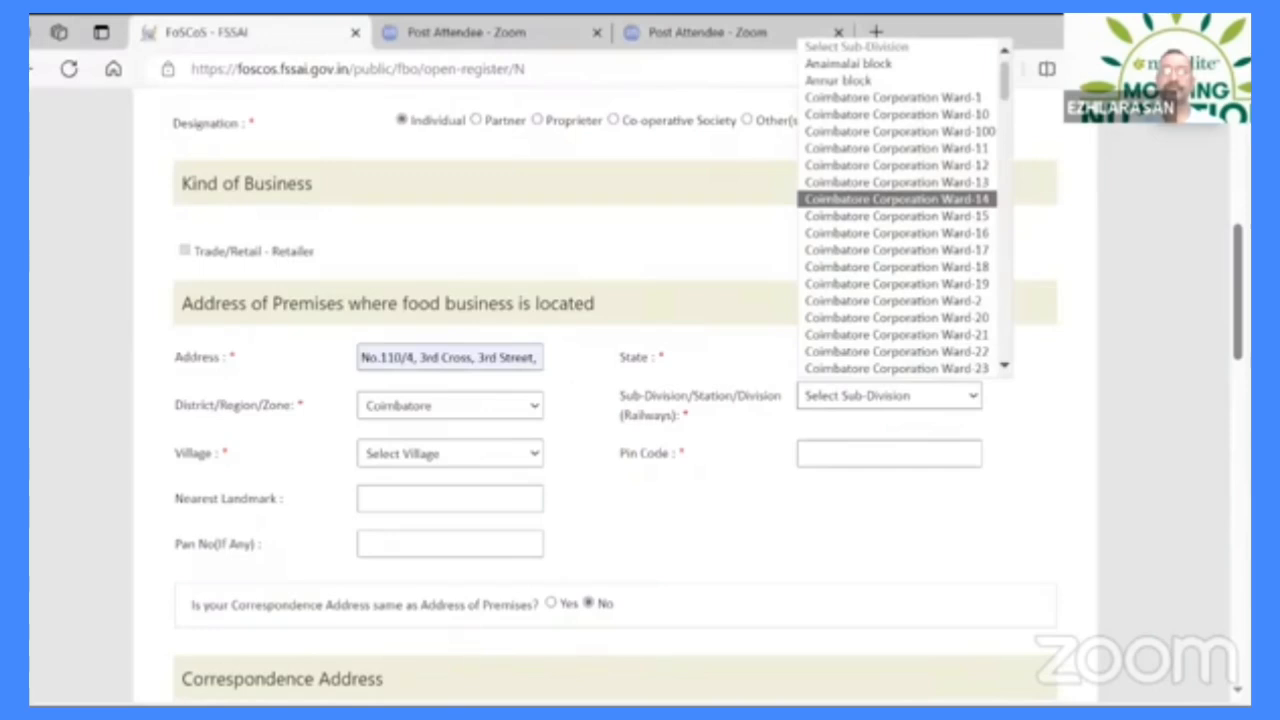
pyautogui.press('Escape')
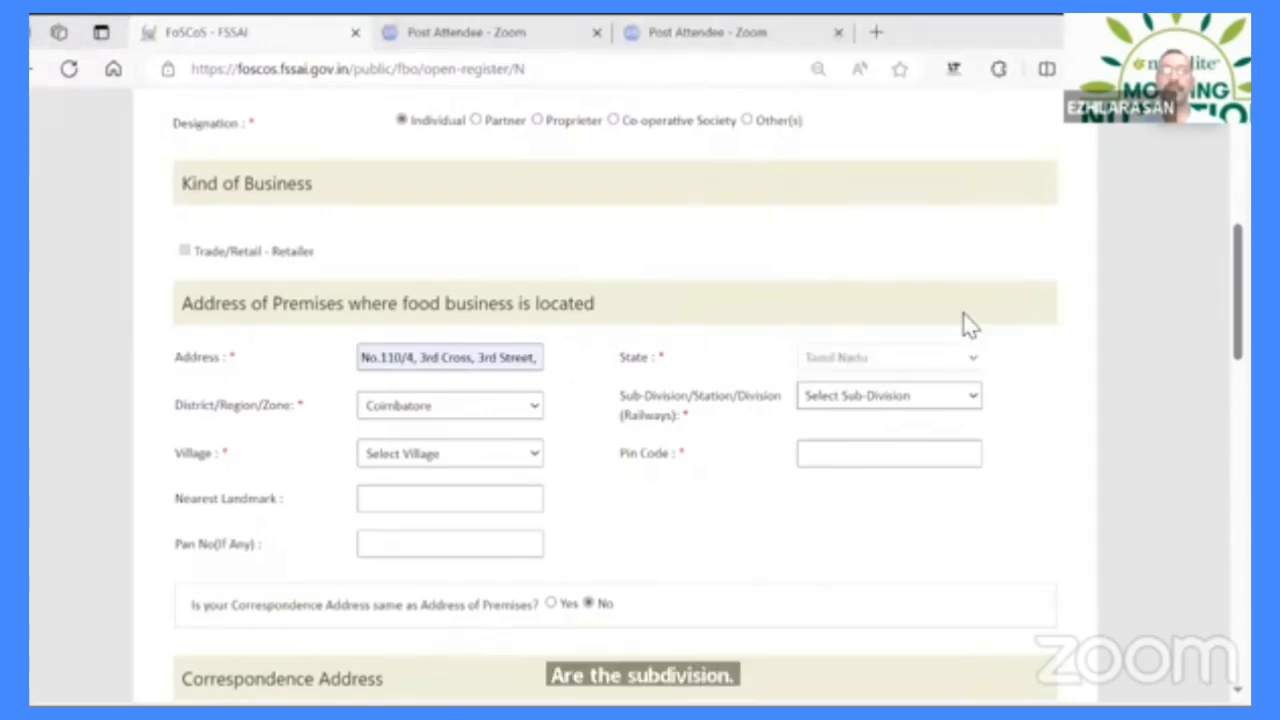
pyautogui.click(418, 416)
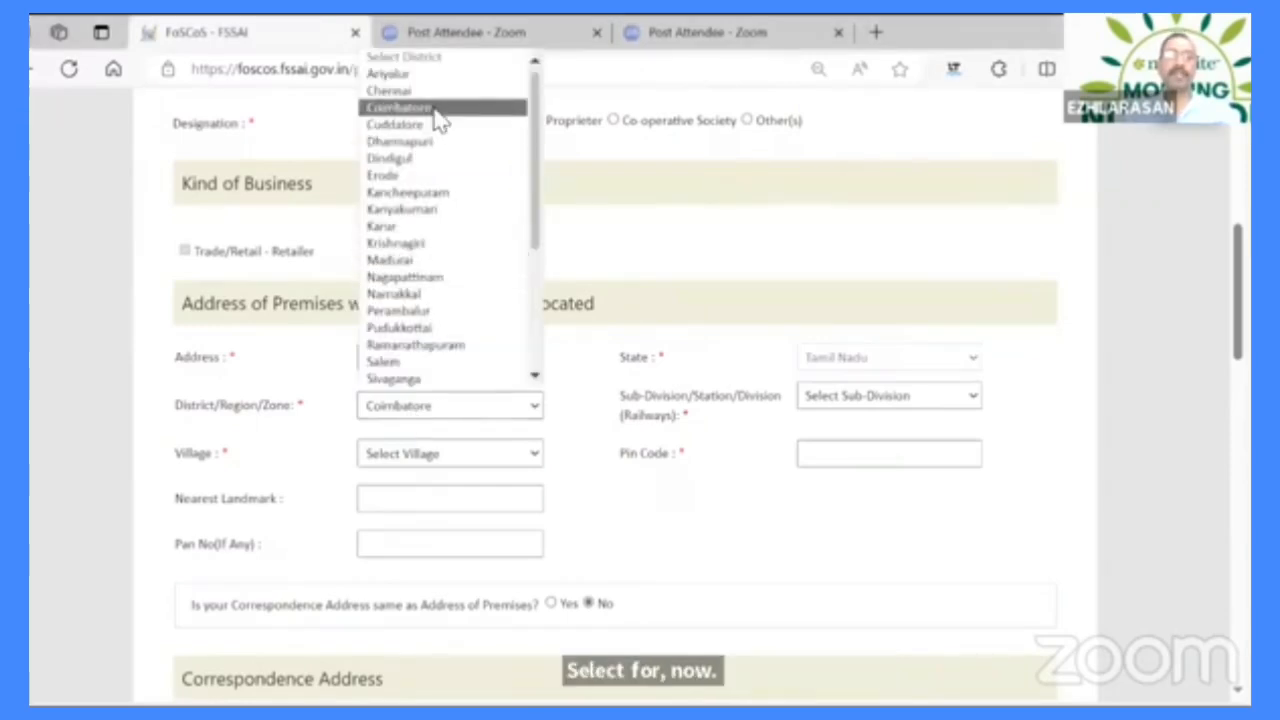
pyautogui.click(437, 121)
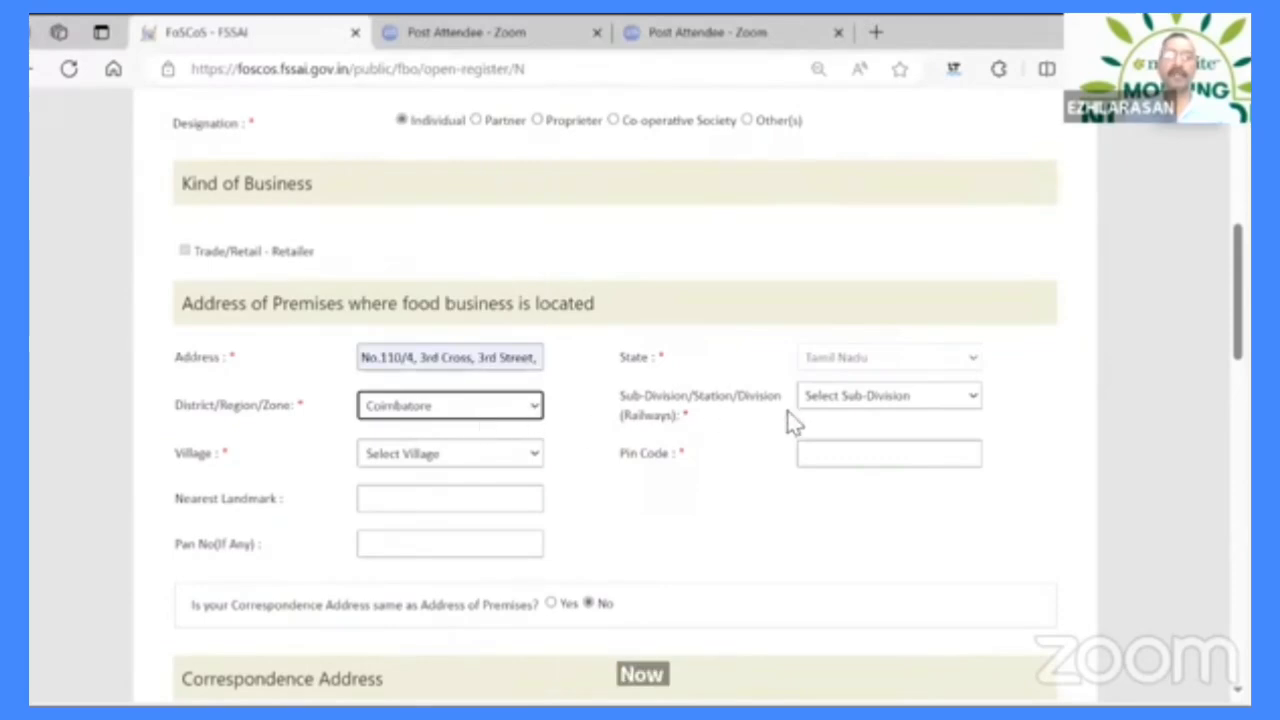
# Set sub-division and village to Coimbatore Corporation Ward-62.
pyautogui.click(830, 400)
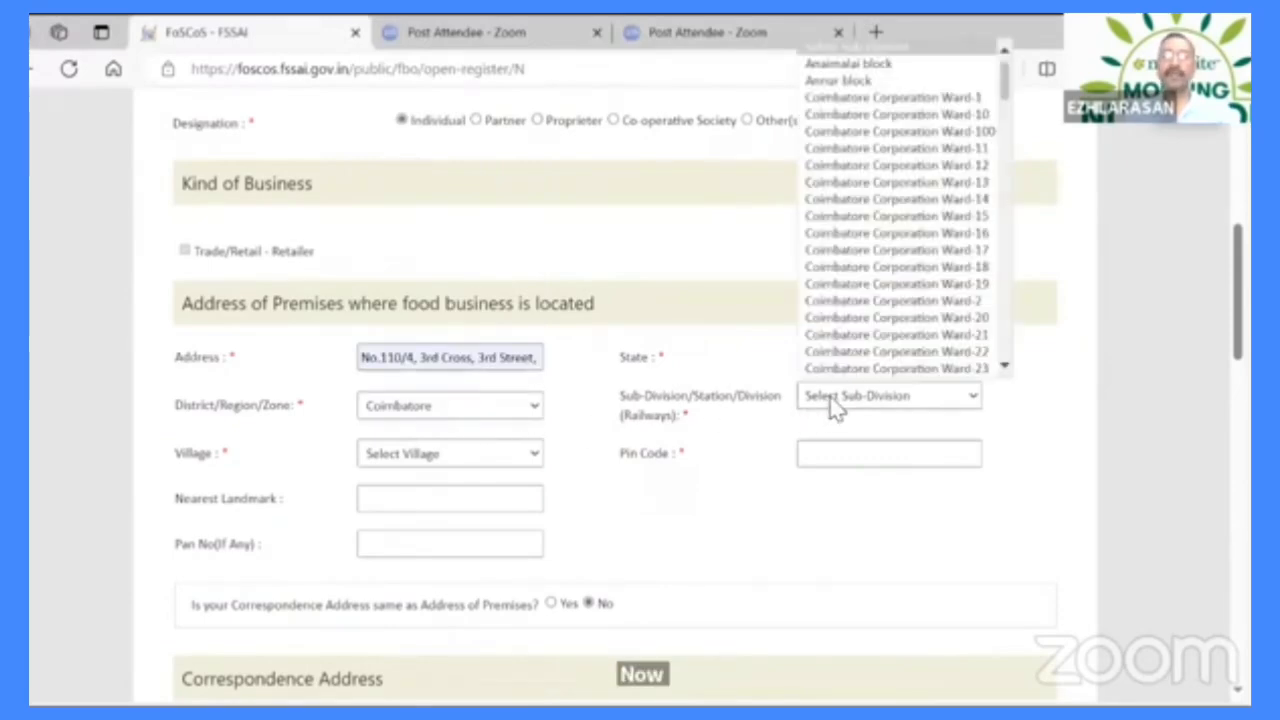
pyautogui.scroll(1, 890, 204)
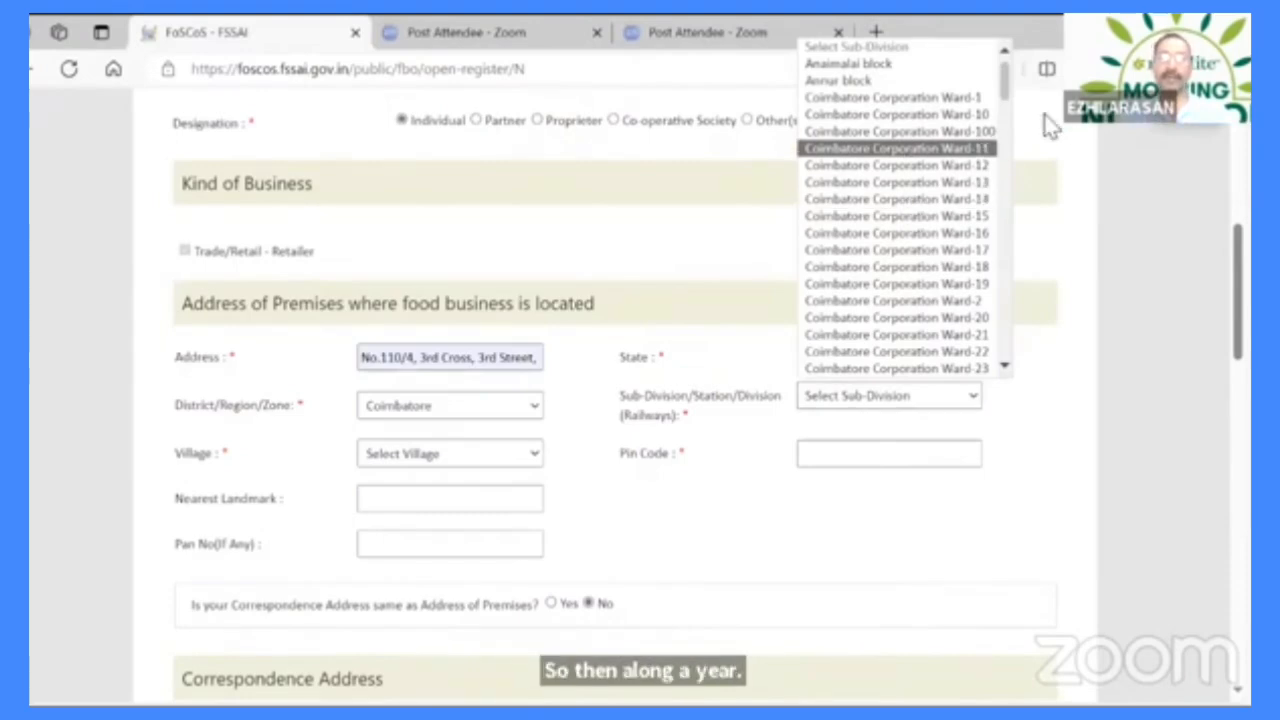
pyautogui.moveTo(1004, 80); pyautogui.dragTo(1004, 128)
pyautogui.scroll(-7, 1000, 116)
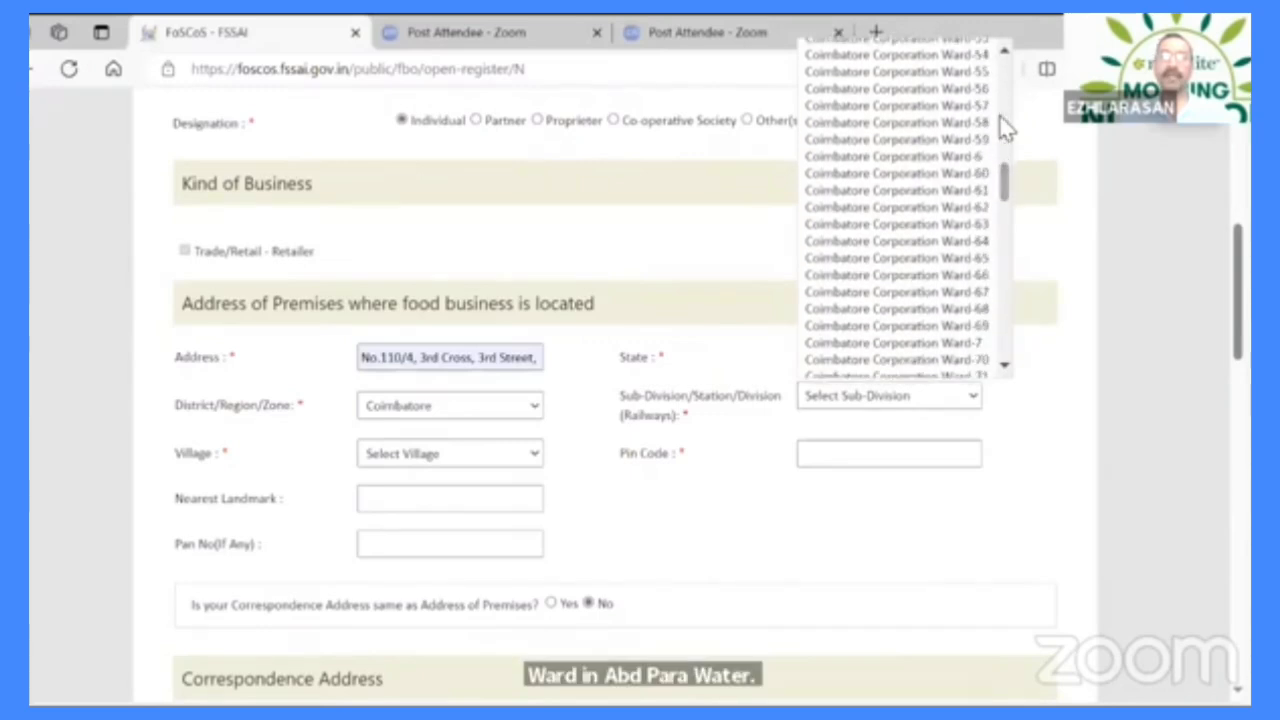
pyautogui.click(966, 207)
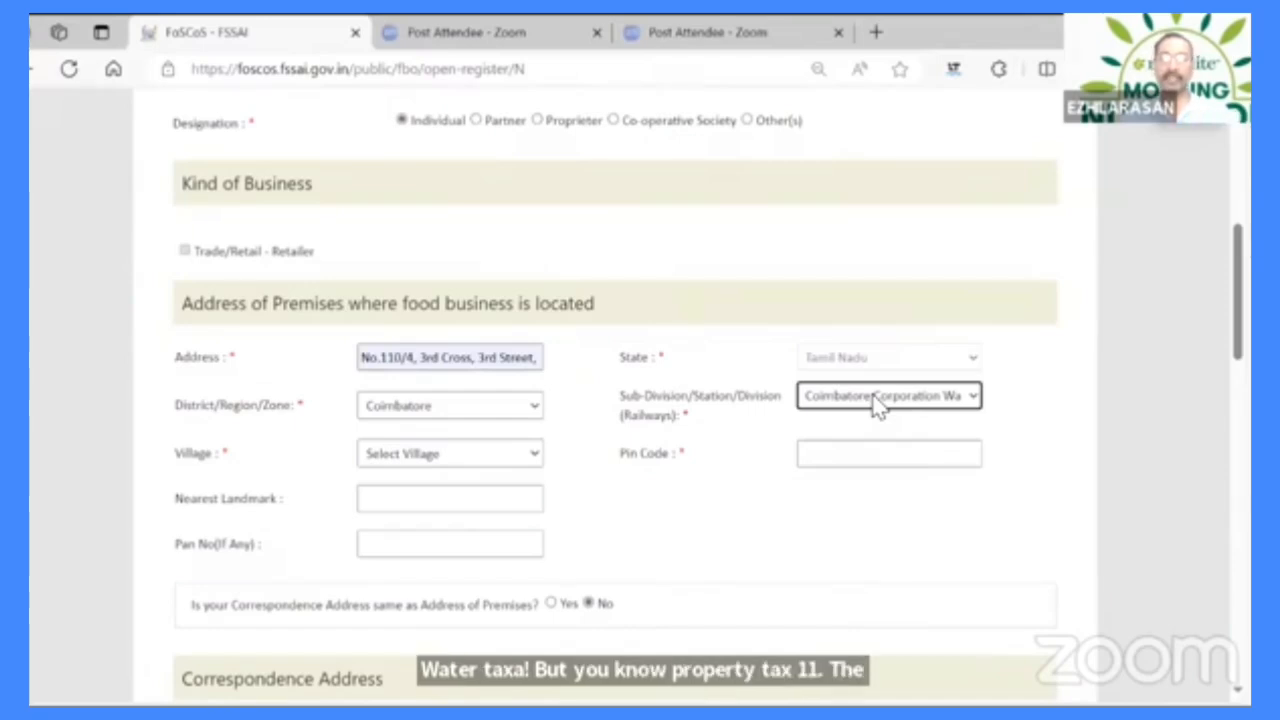
pyautogui.click(480, 462)
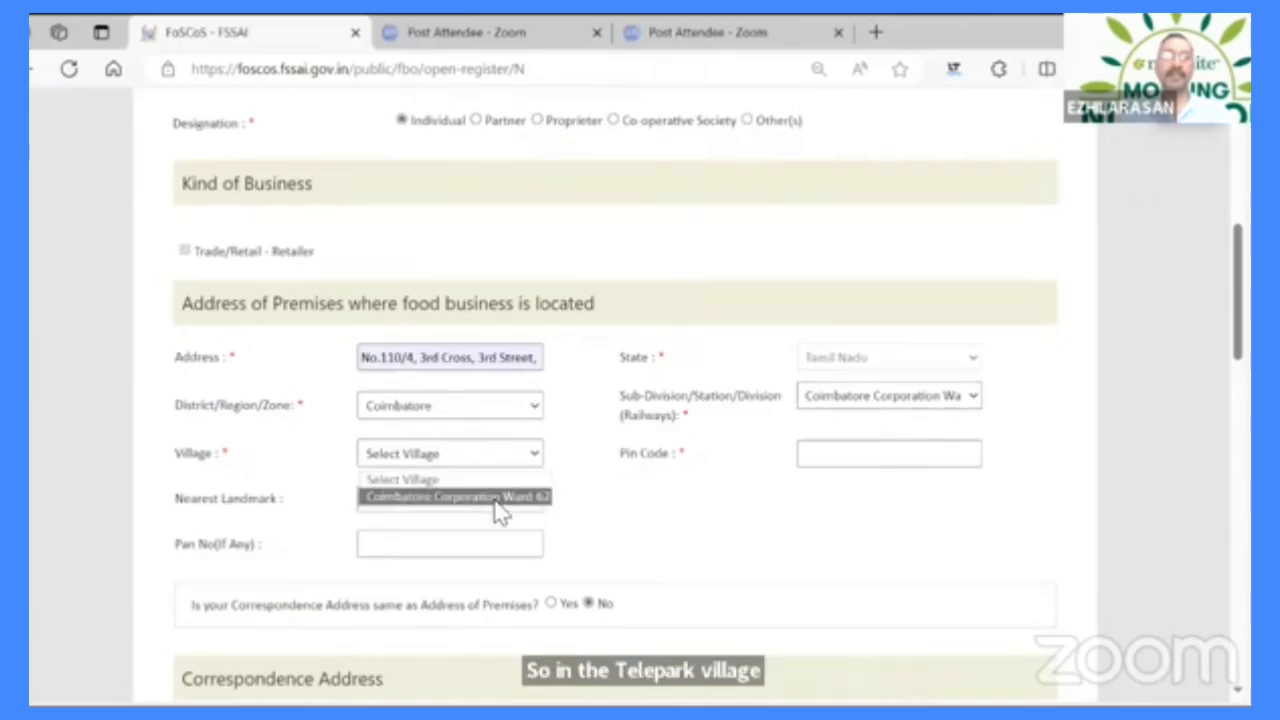
pyautogui.click(500, 500)
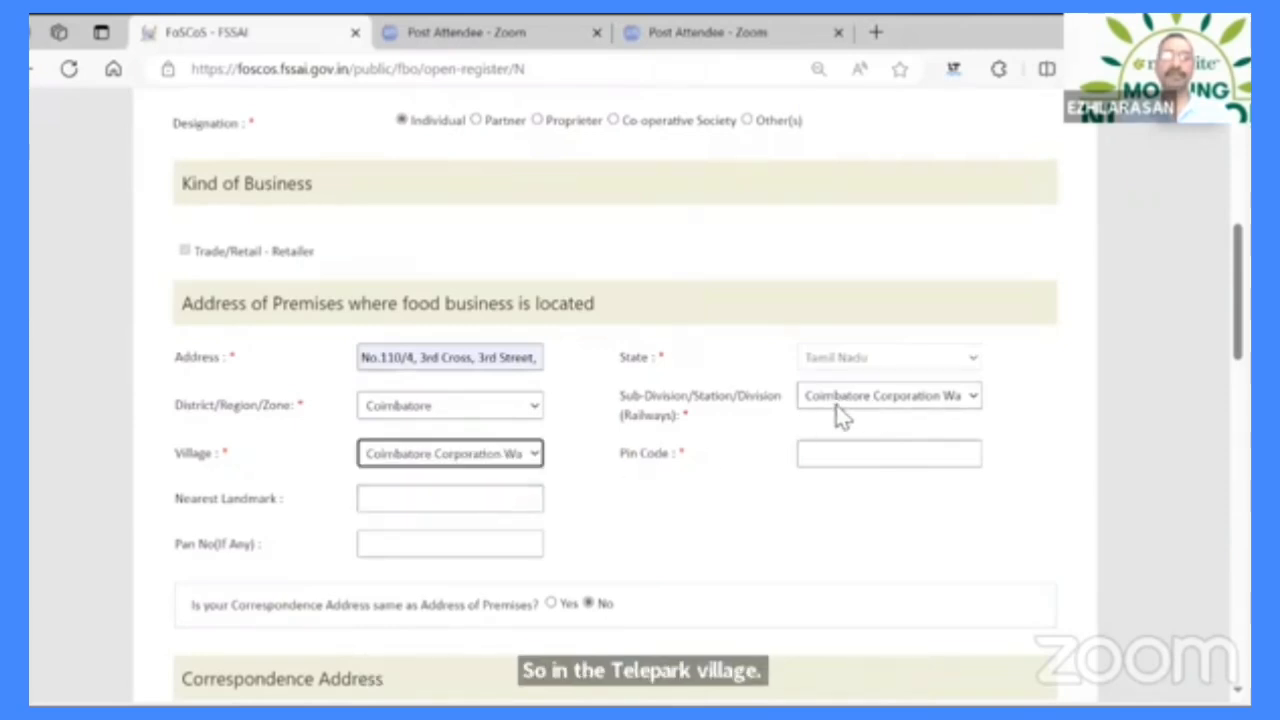
# Try Annur block with village N/A, then Valparai Mpty, as the sub-division.
pyautogui.click(848, 400)
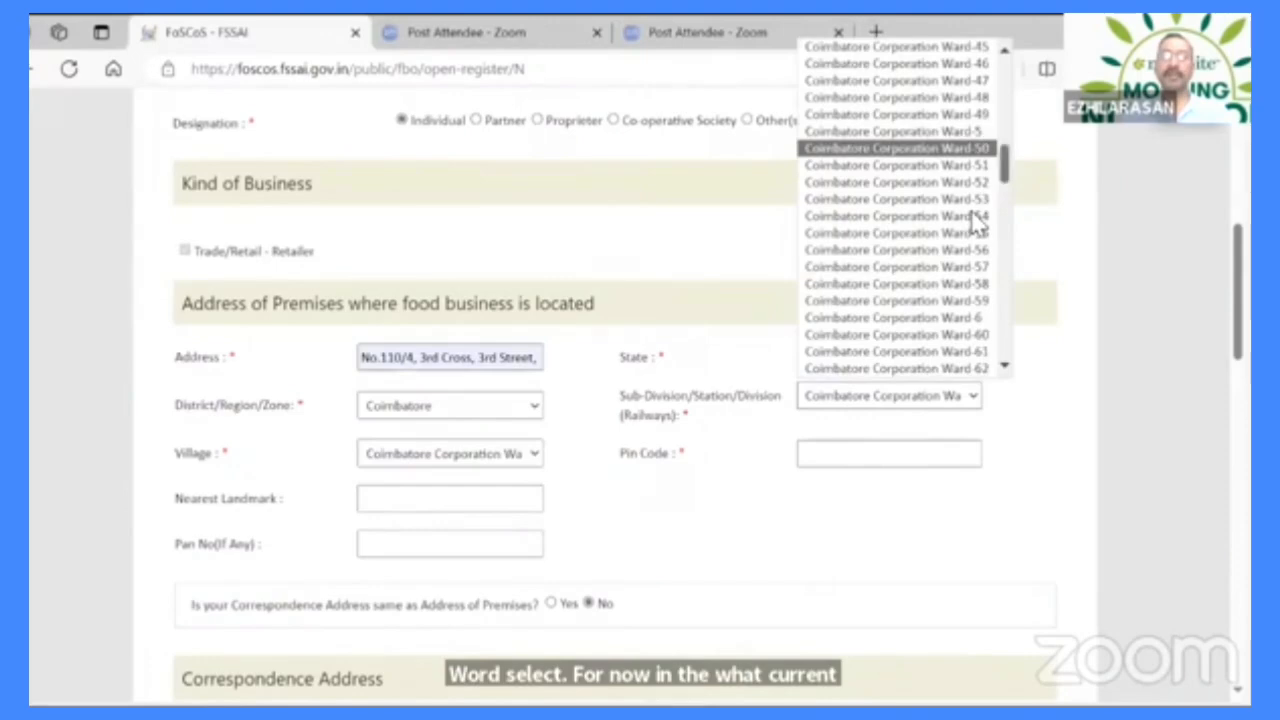
pyautogui.scroll(15, 970, 160)
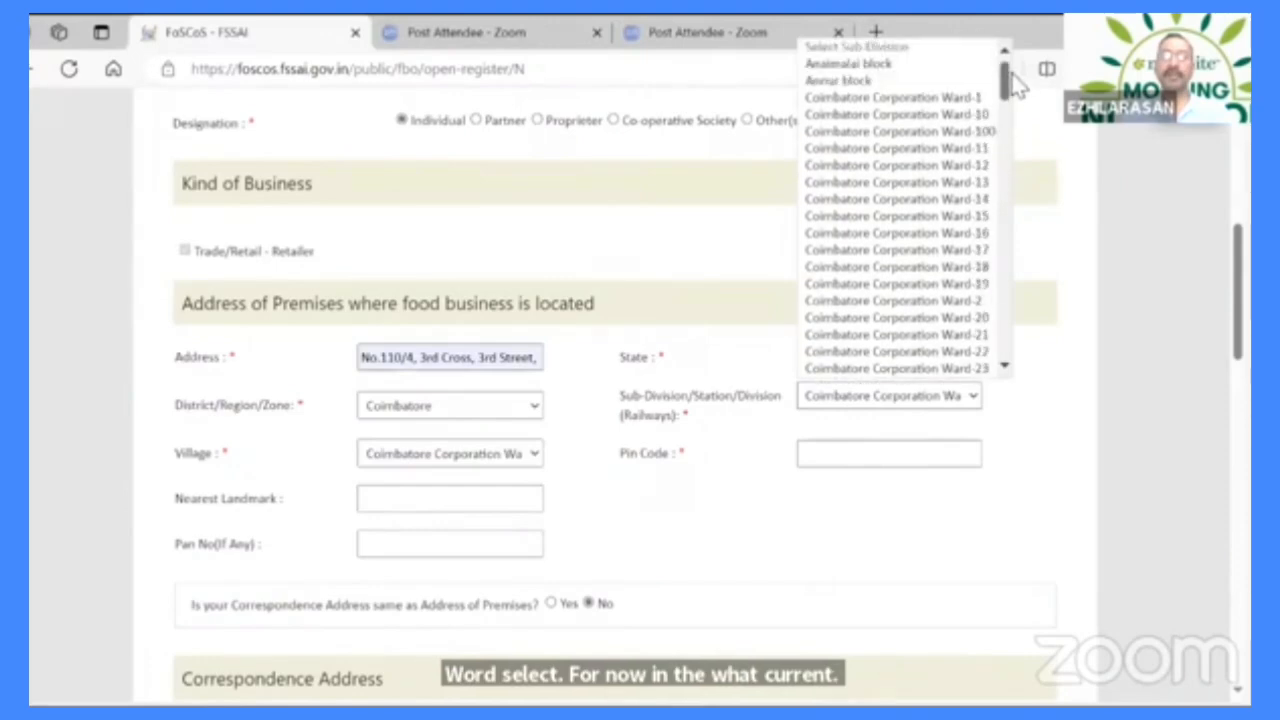
pyautogui.click(938, 83)
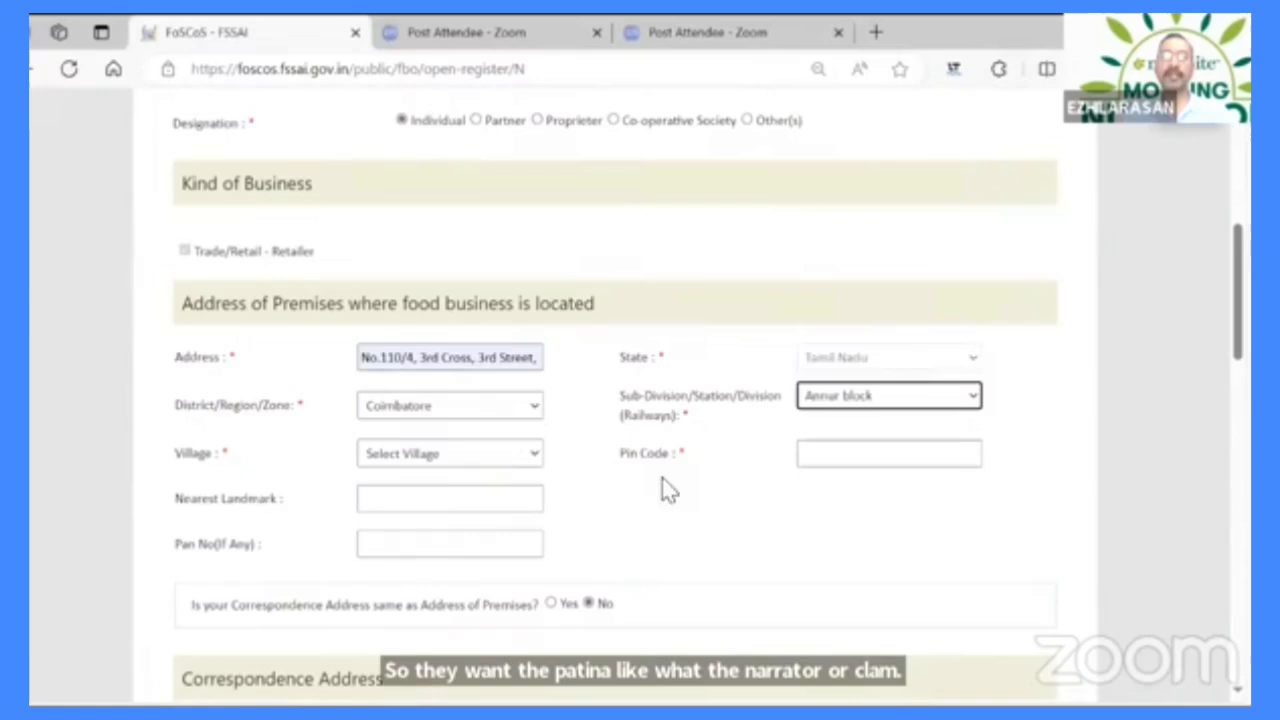
pyautogui.click(468, 455)
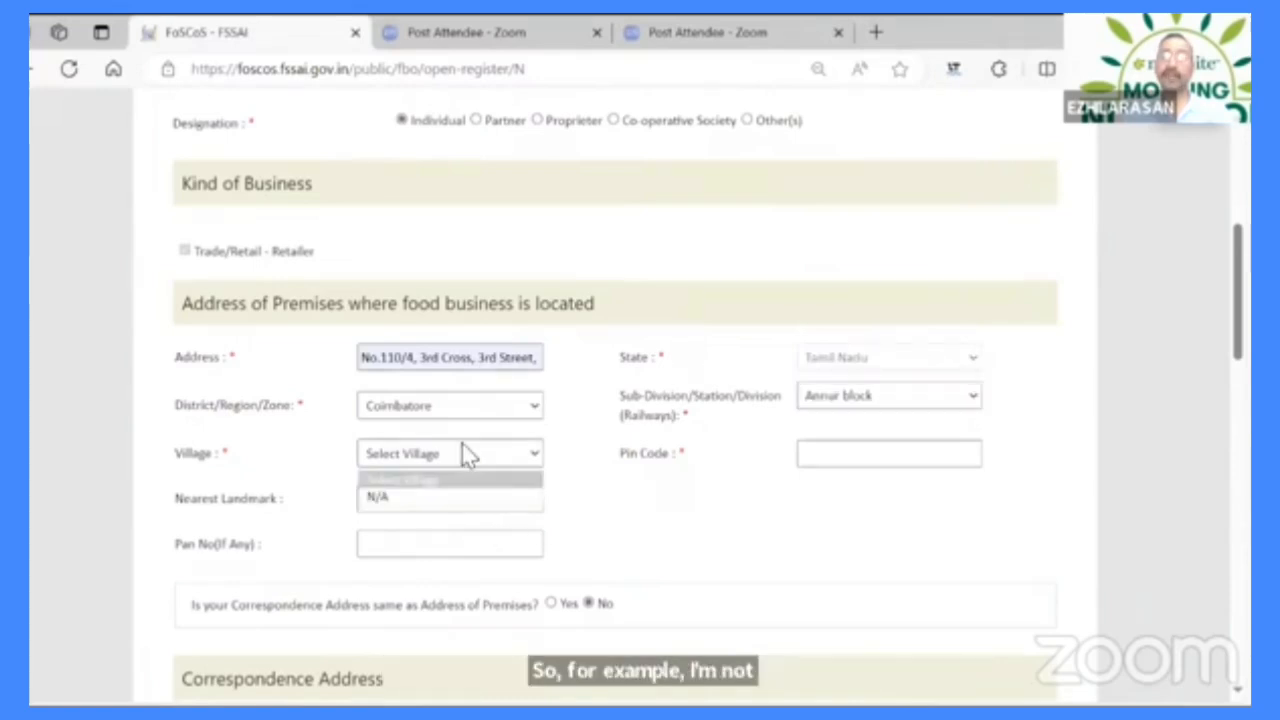
pyautogui.click(403, 497)
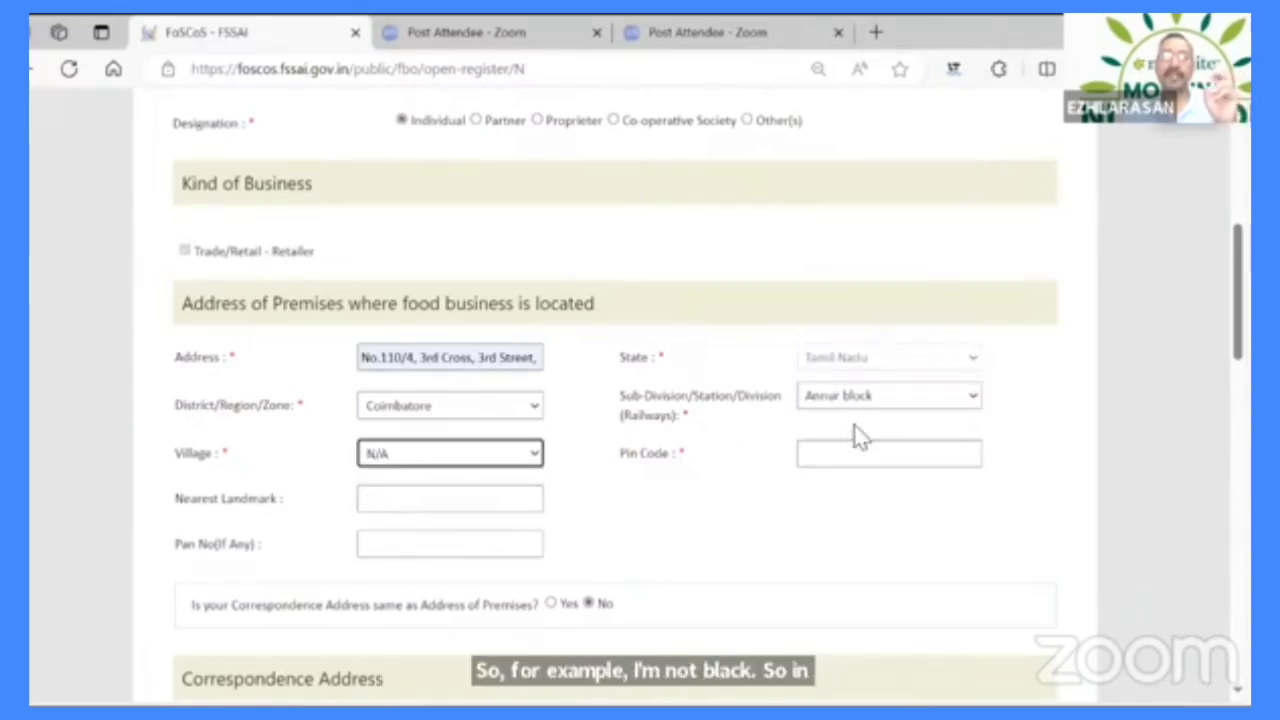
pyautogui.click(870, 400)
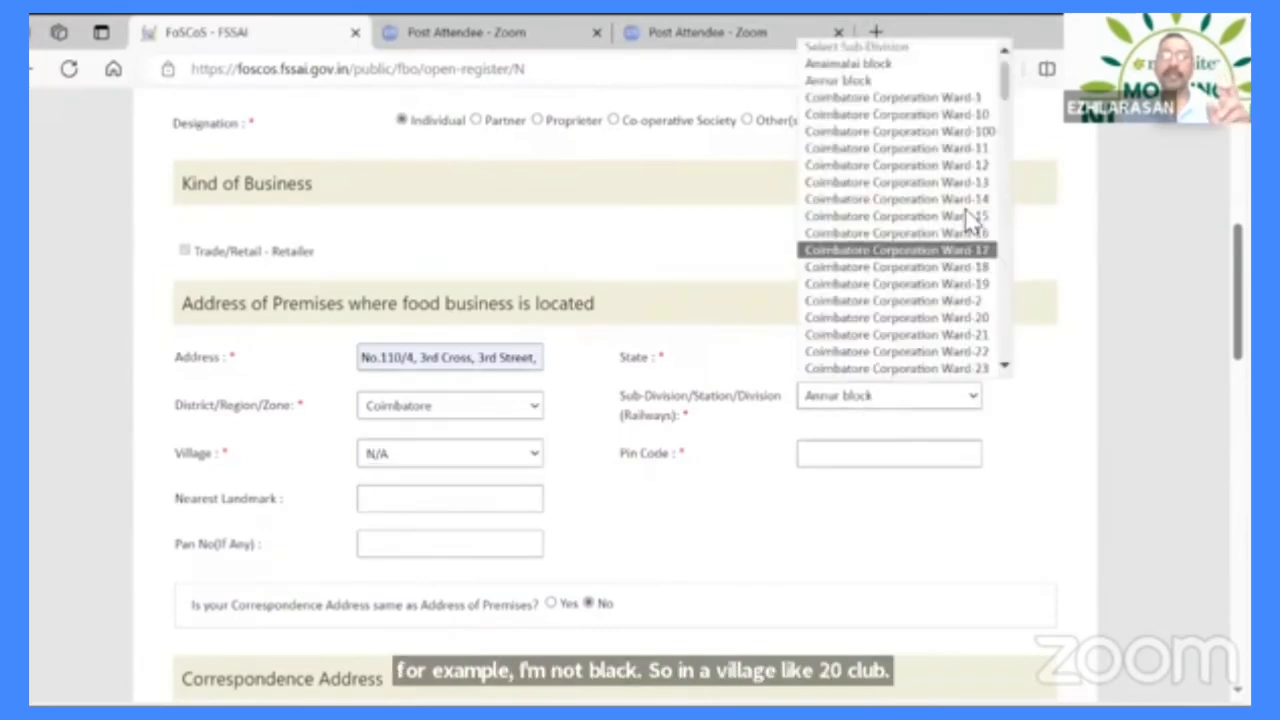
pyautogui.scroll(-5, 1000, 325)
pyautogui.scroll(-10, 998, 315)
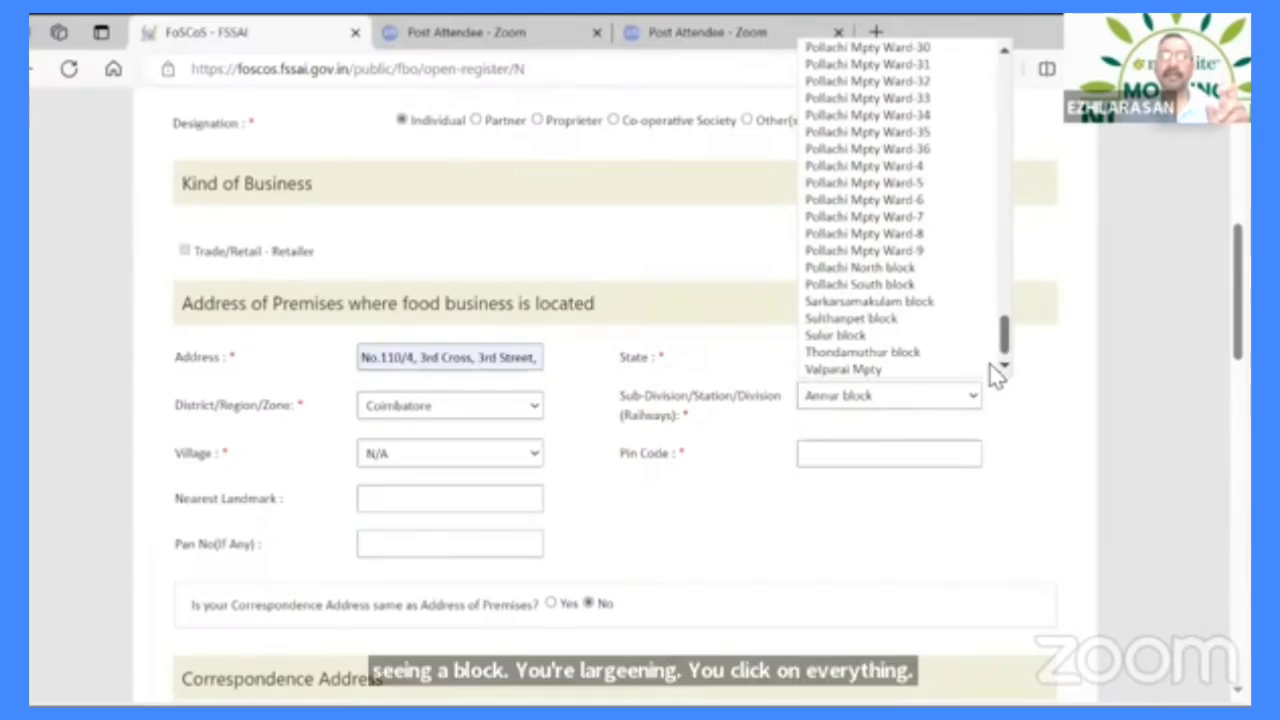
pyautogui.click(885, 372)
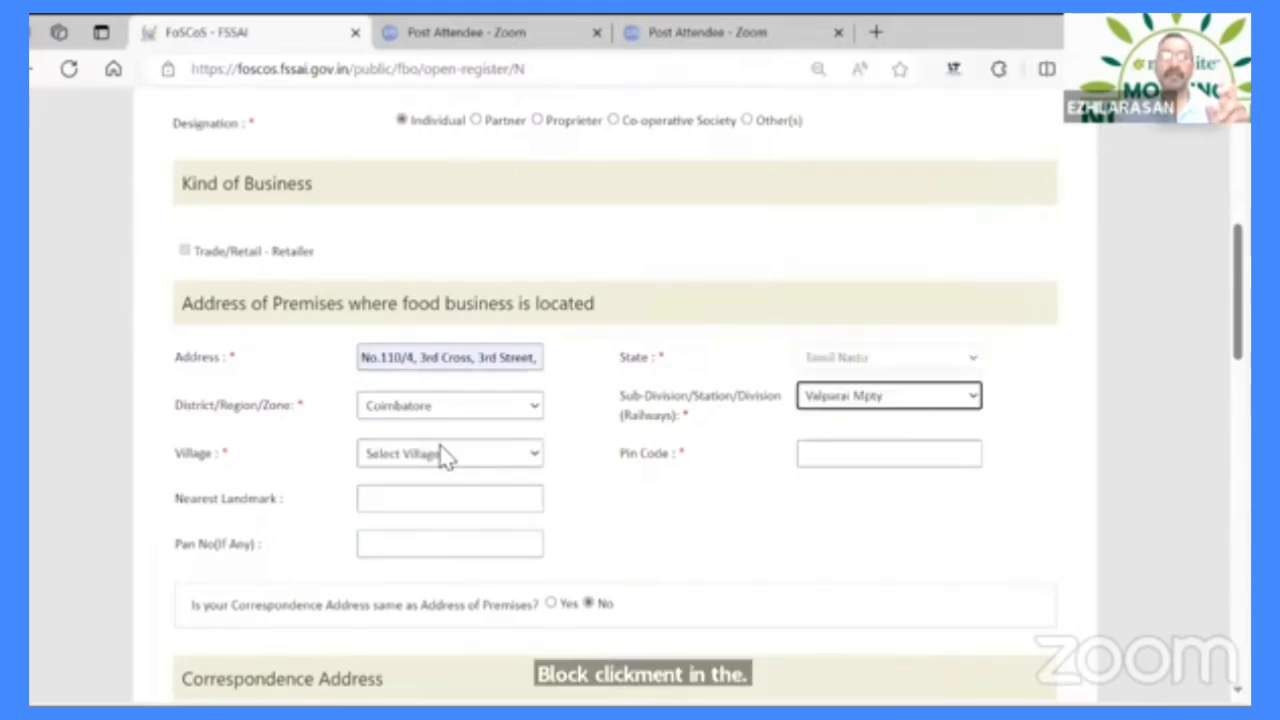
pyautogui.click(440, 455)
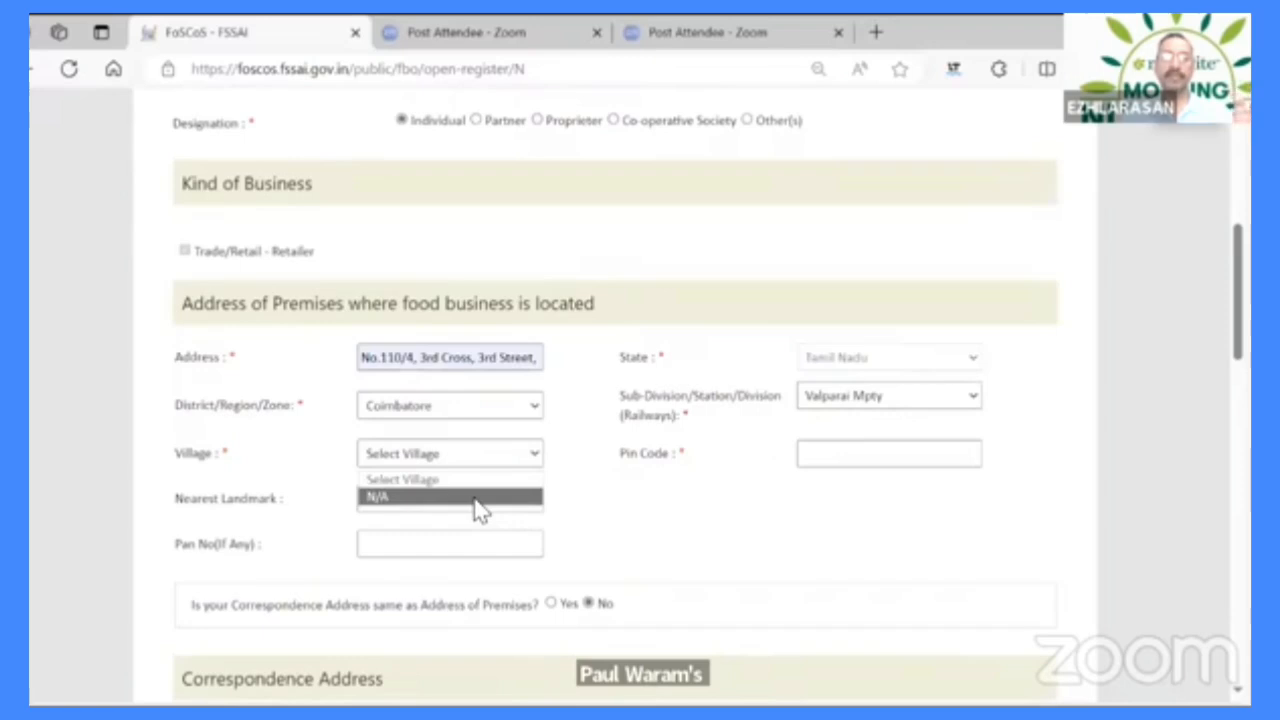
# Switch back to a Coimbatore Corporation ward sub-division with its matching ward village.
pyautogui.click(865, 396)
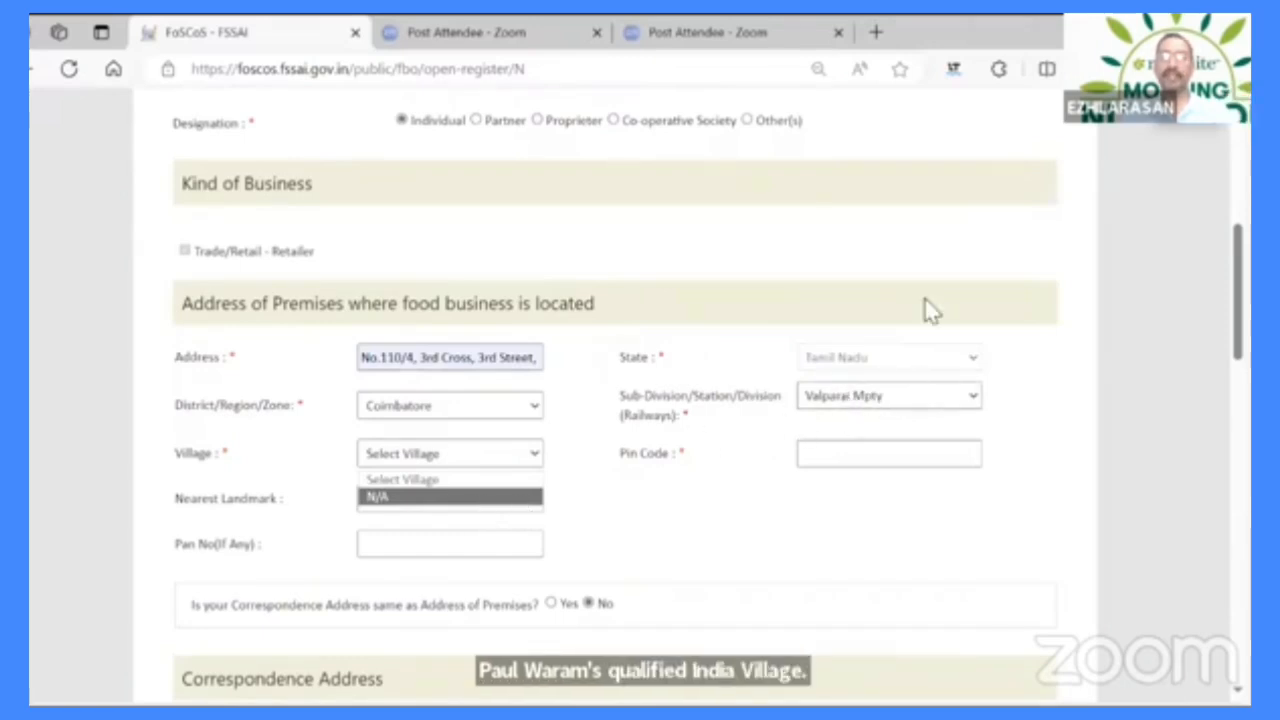
pyautogui.scroll(14, 925, 299)
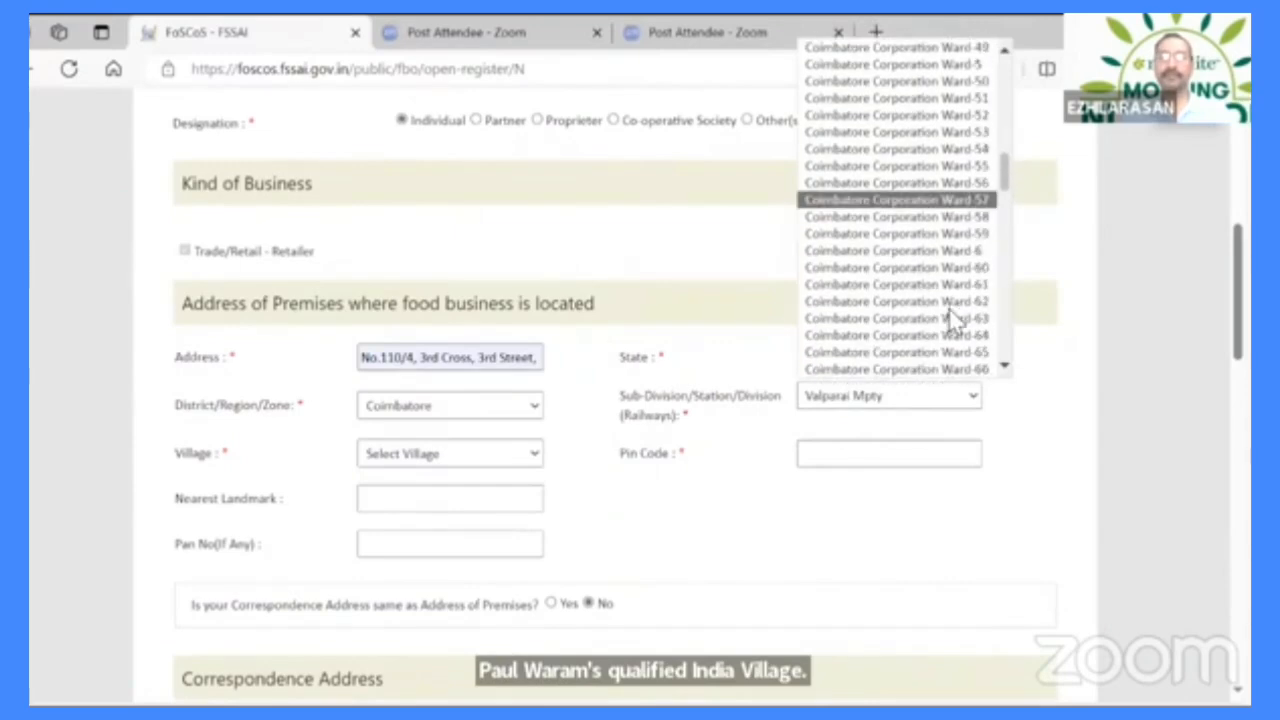
pyautogui.click(945, 310)
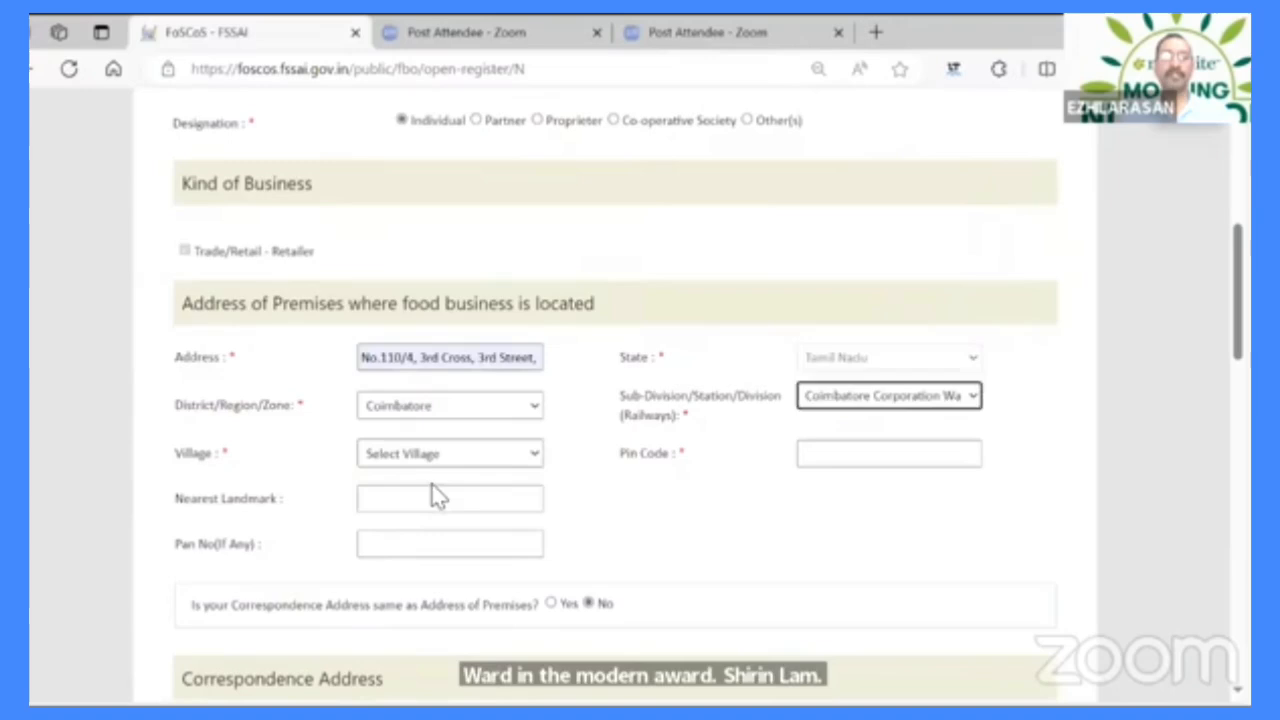
pyautogui.click(432, 455)
pyautogui.click(874, 455)
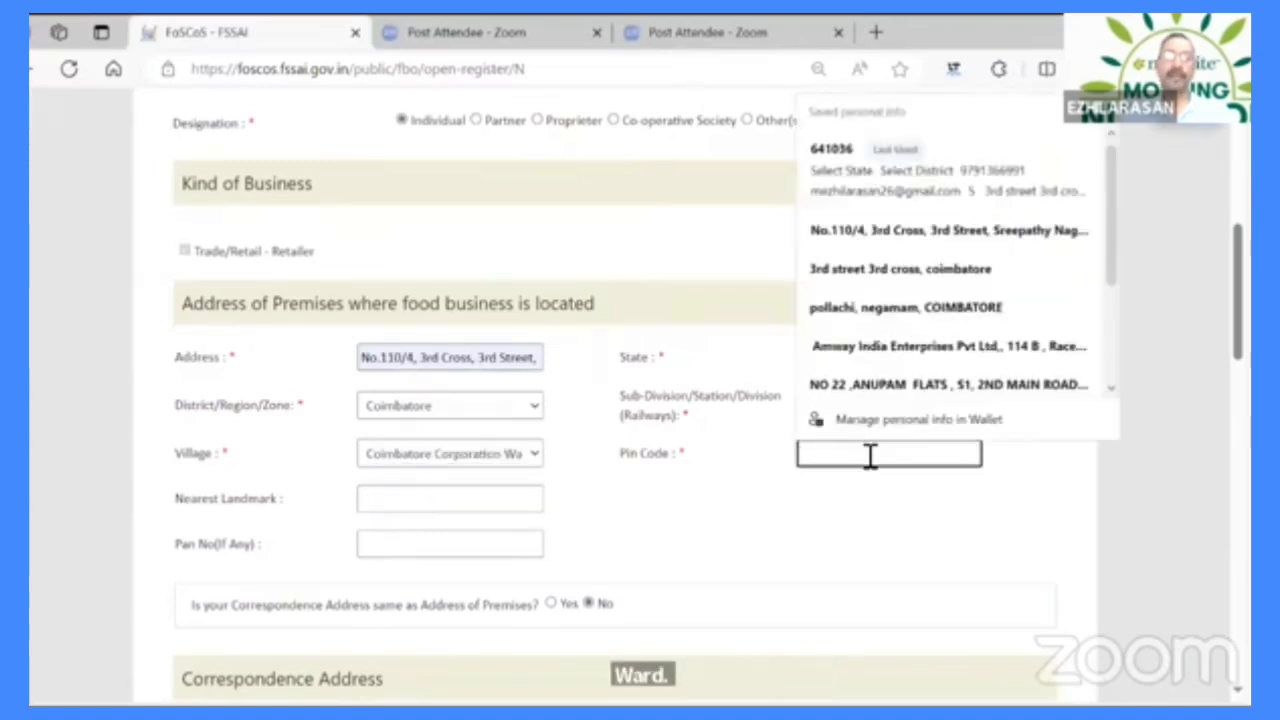
# Enter pin code 641036 and mark the correspondence address as same as the premises.
pyautogui.write('641')
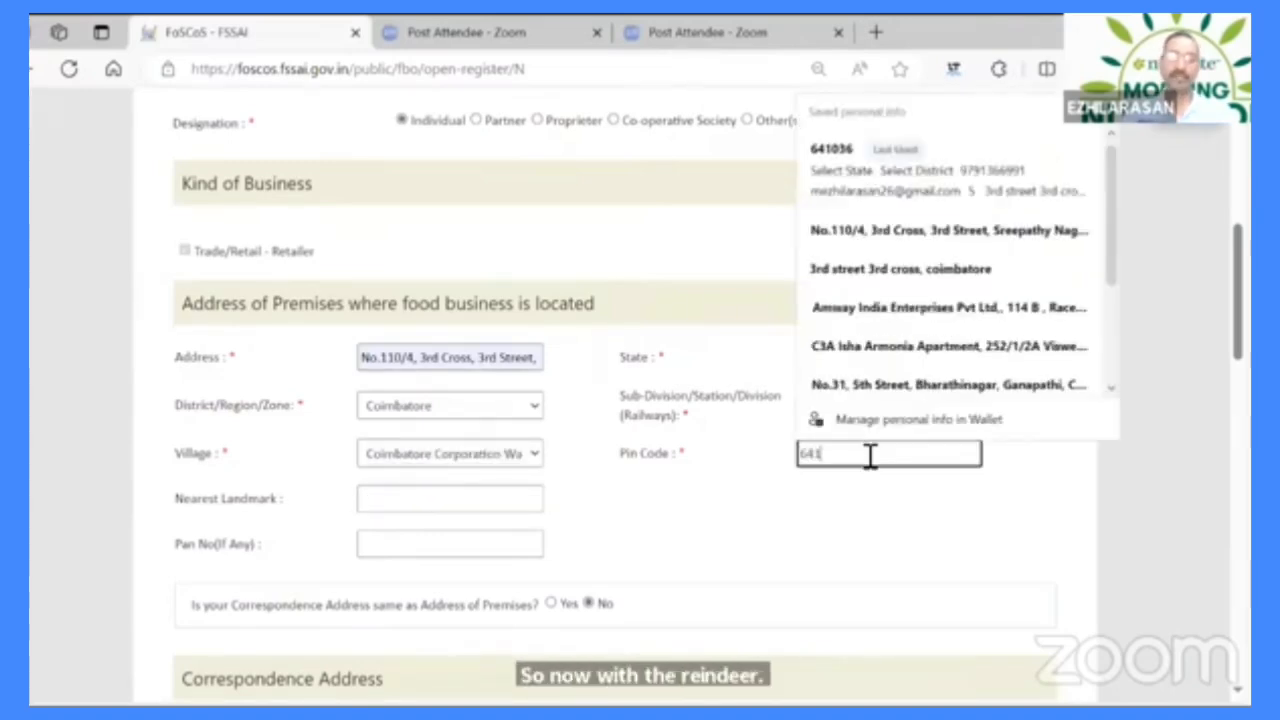
pyautogui.write('036')
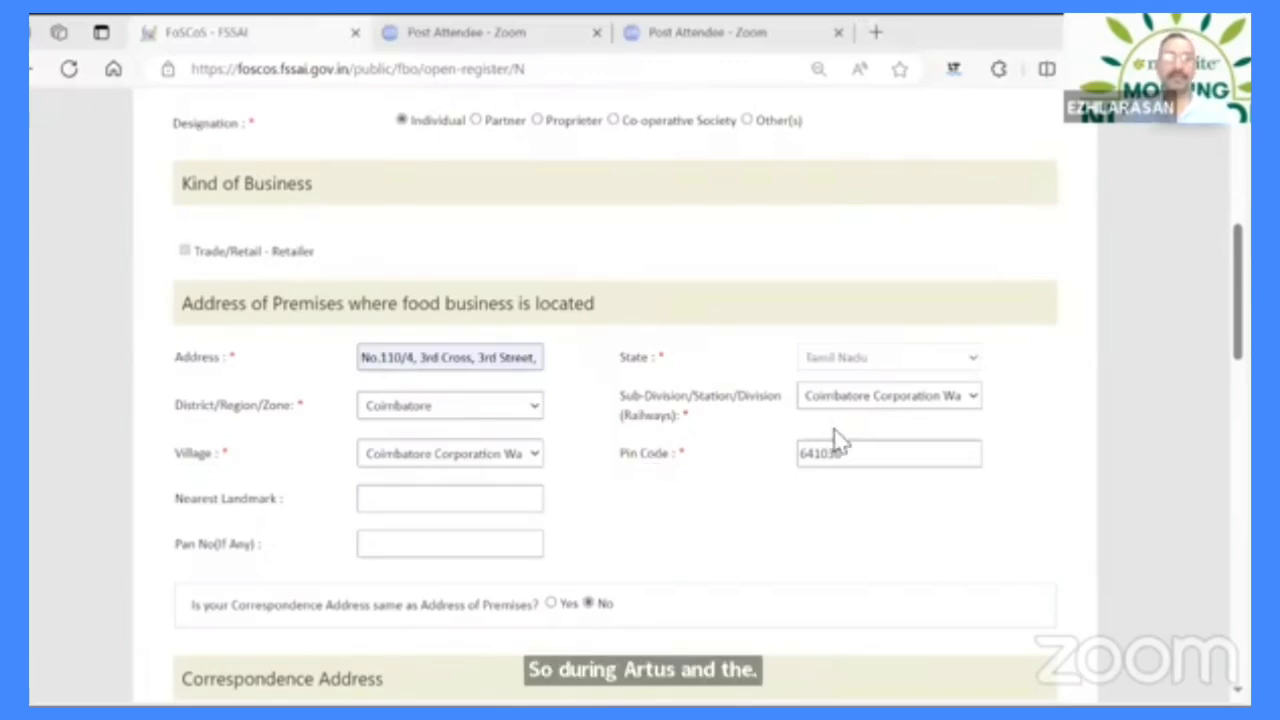
pyautogui.scroll(-1, 662, 428)
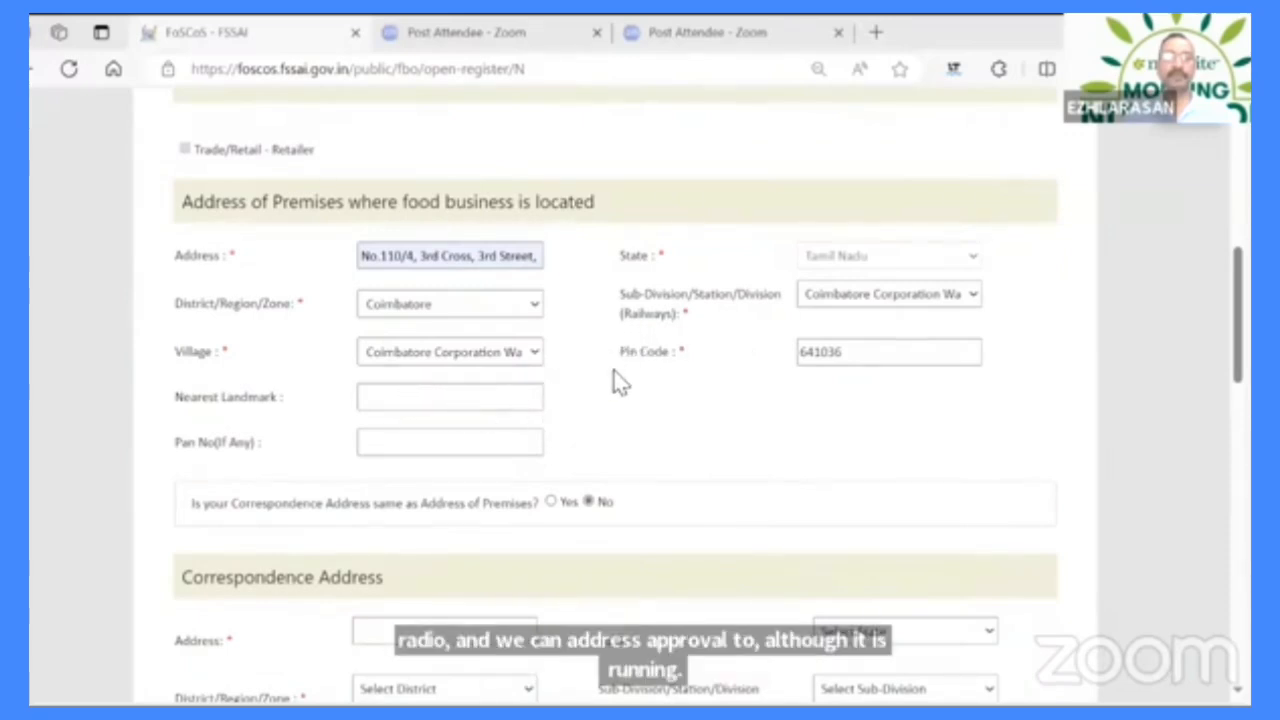
pyautogui.scroll(-2, 620, 380)
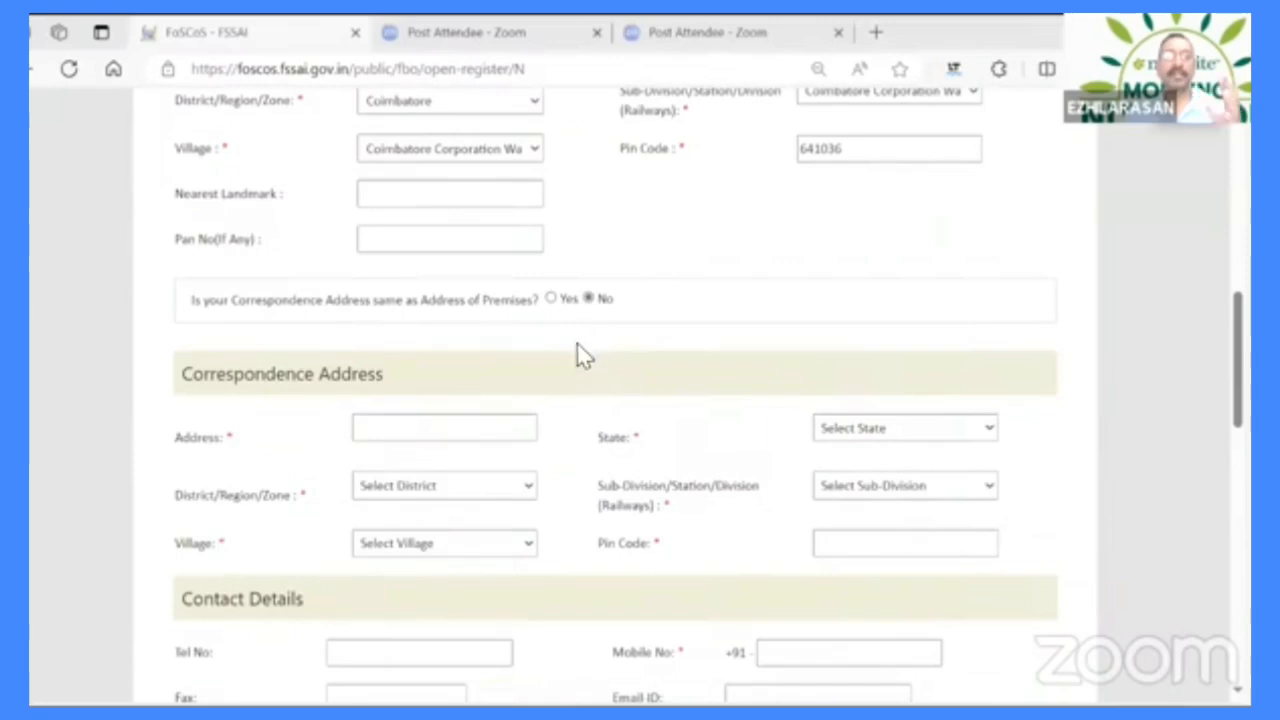
pyautogui.click(551, 299)
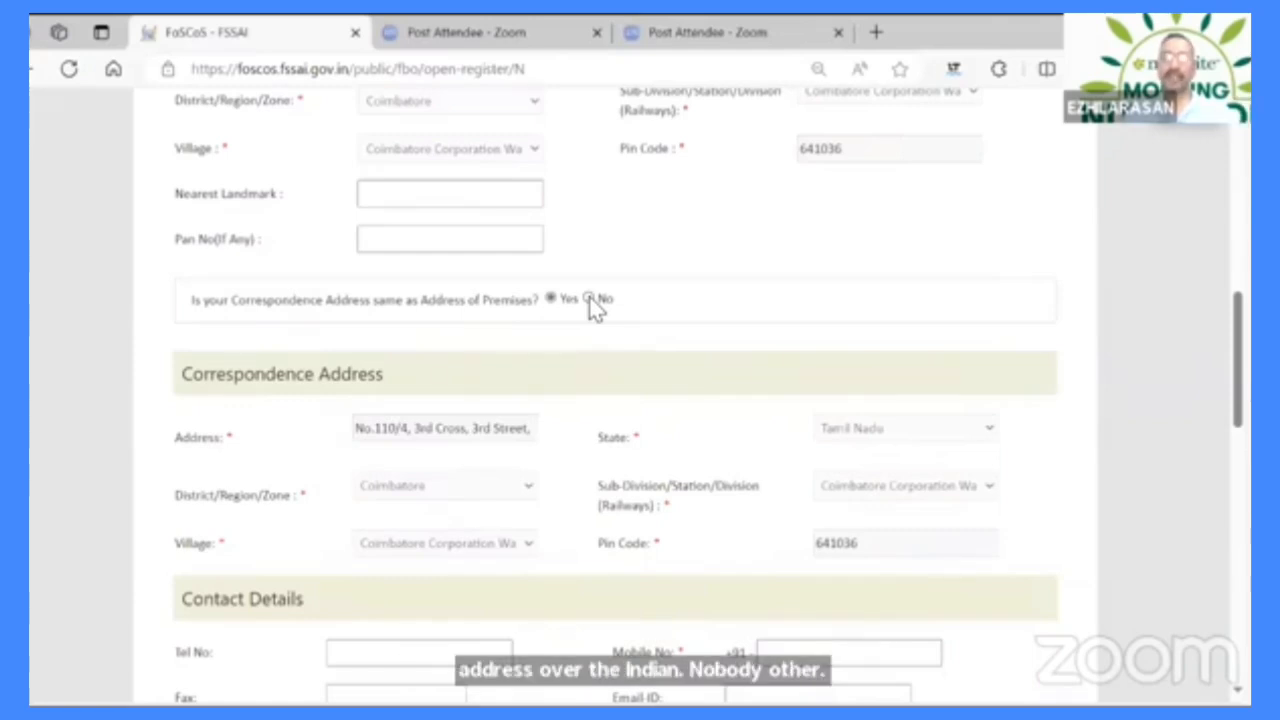
pyautogui.scroll(-2, 780, 475)
# Enter the mobile number, pick the saved e-mail ID, and type the contact person's name.
pyautogui.click(783, 455)
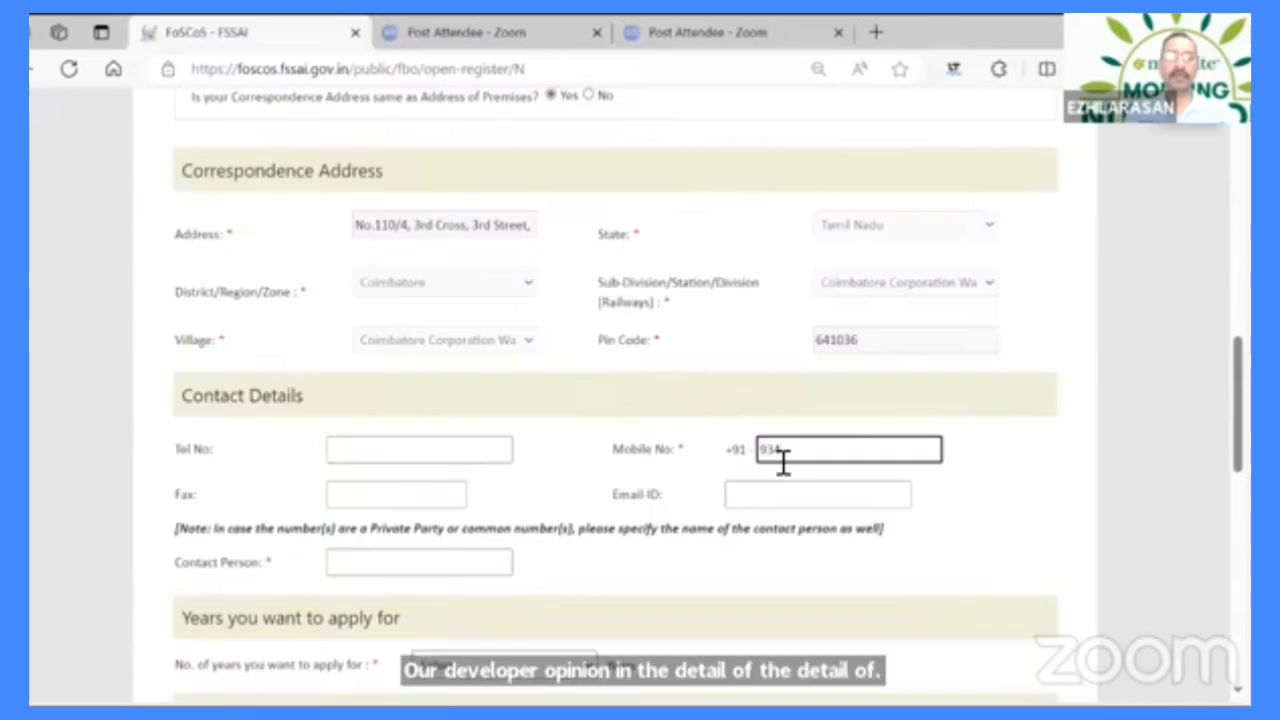
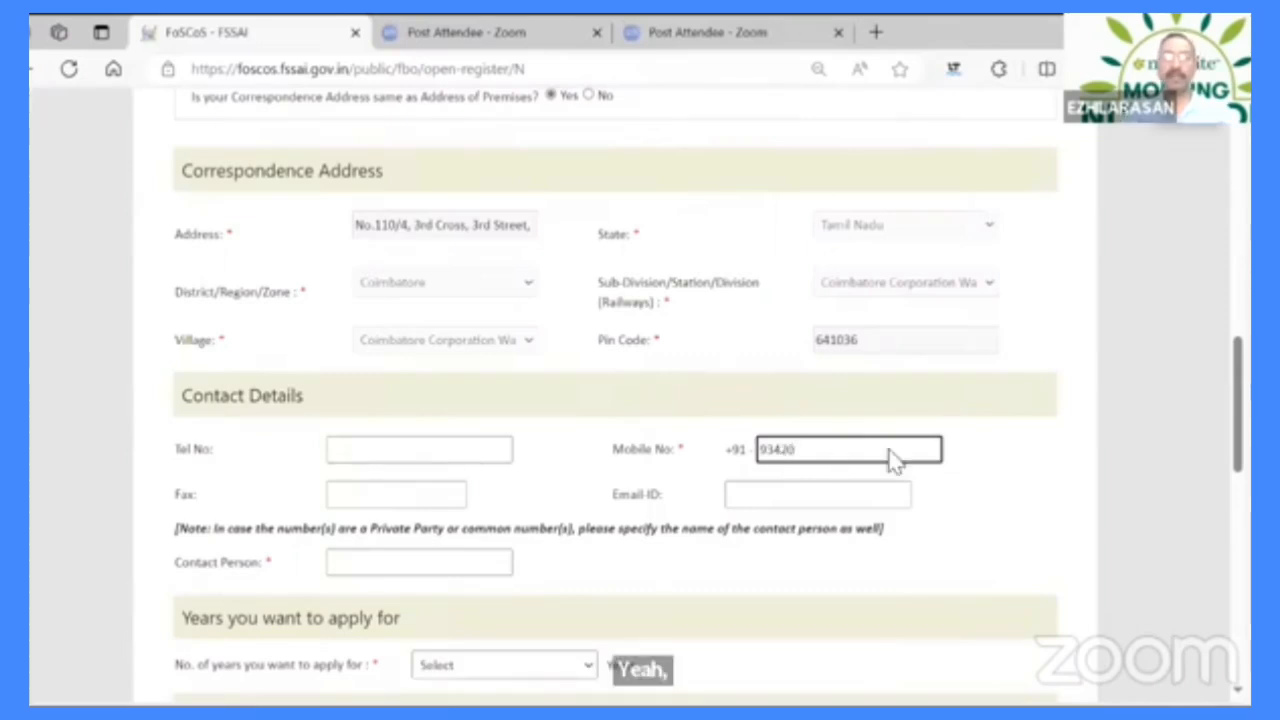
pyautogui.scroll(-2, 965, 475)
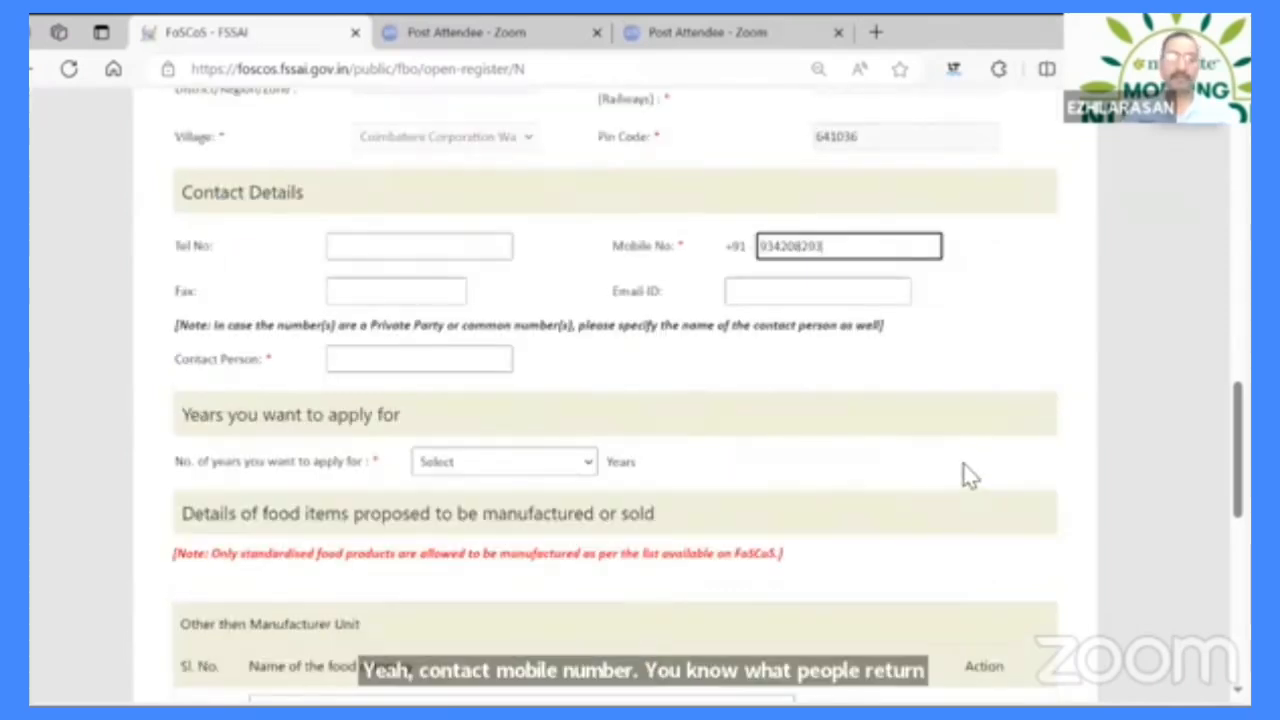
pyautogui.click(760, 296)
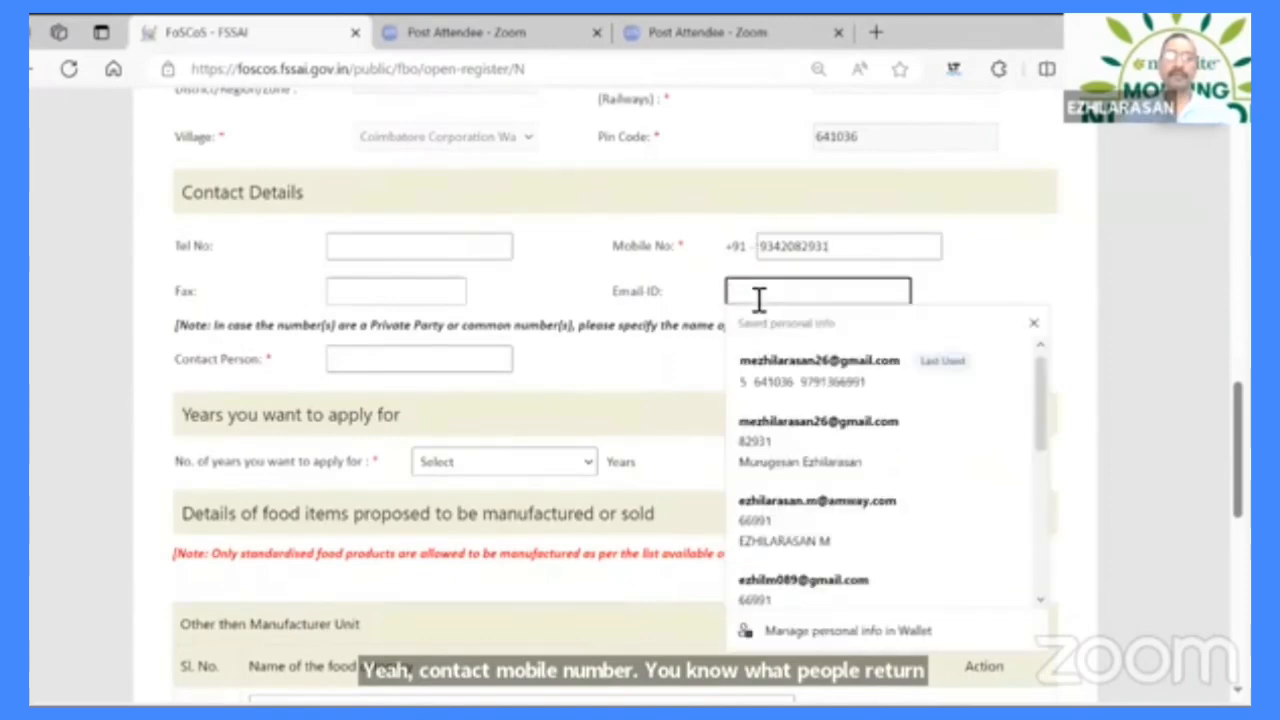
pyautogui.click(765, 370)
pyautogui.click(406, 360)
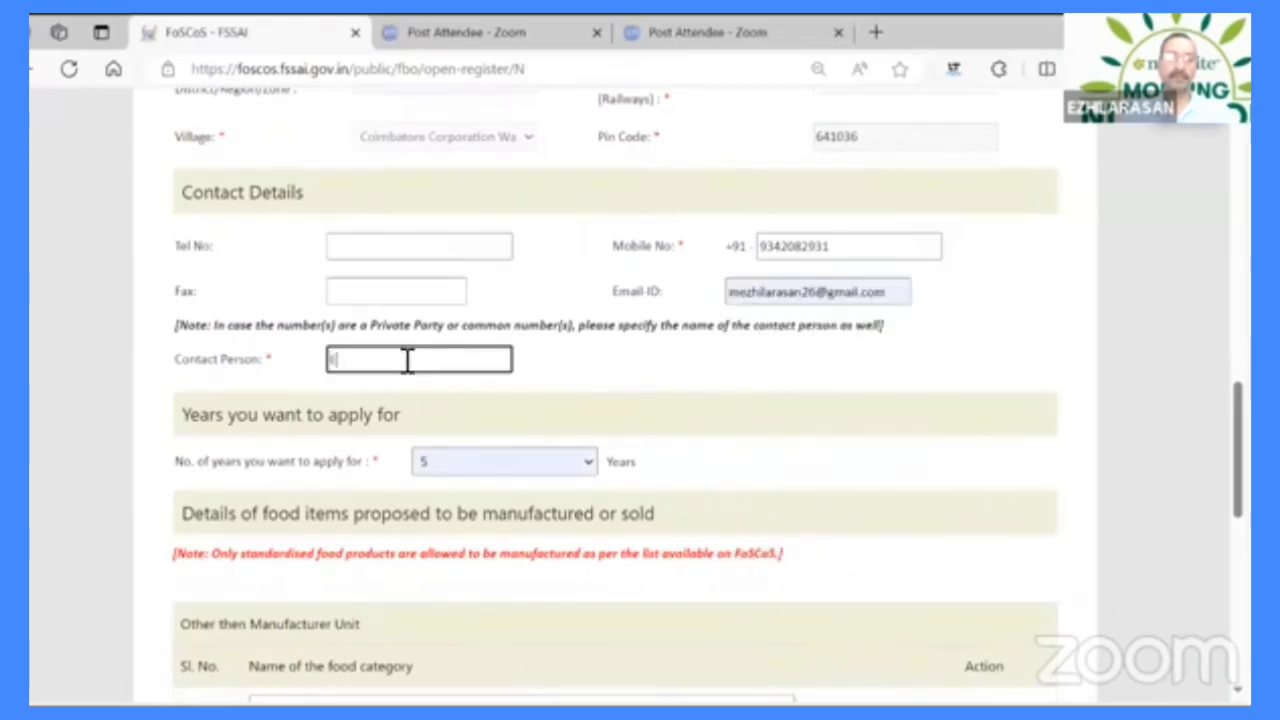
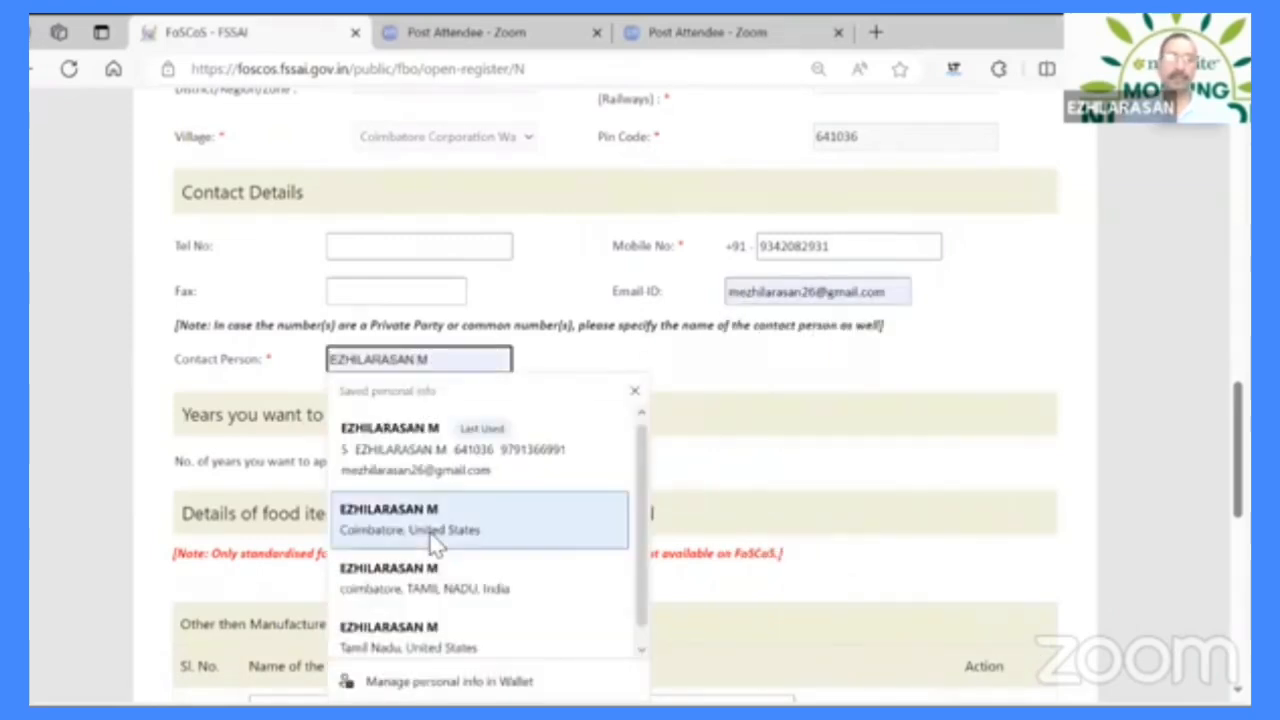
pyautogui.click(410, 578)
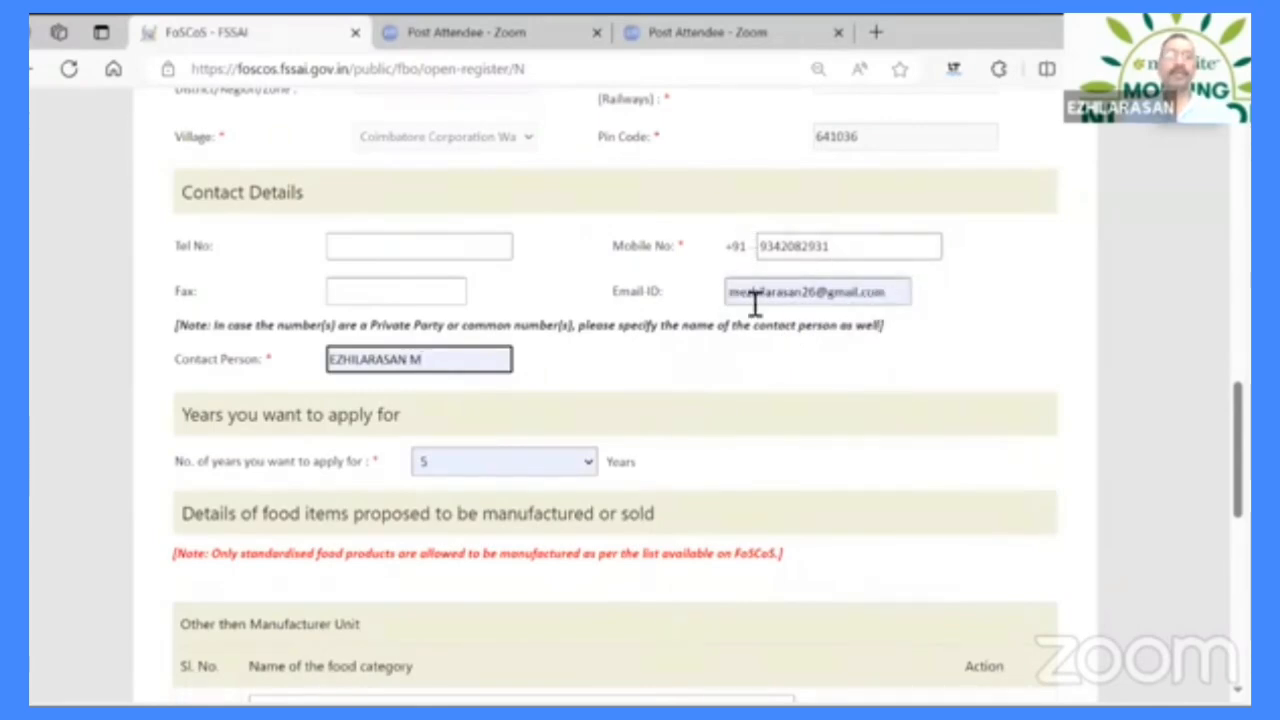
pyautogui.click(703, 371)
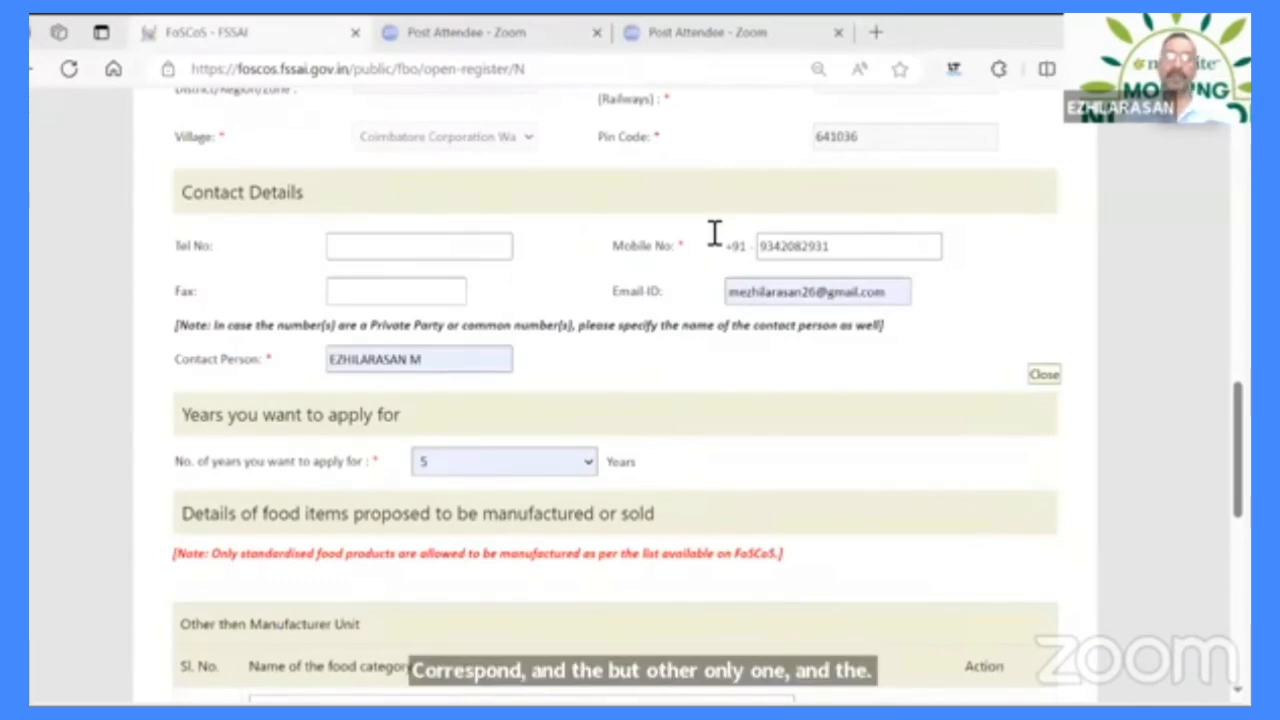
pyautogui.scroll(-1, 715, 232)
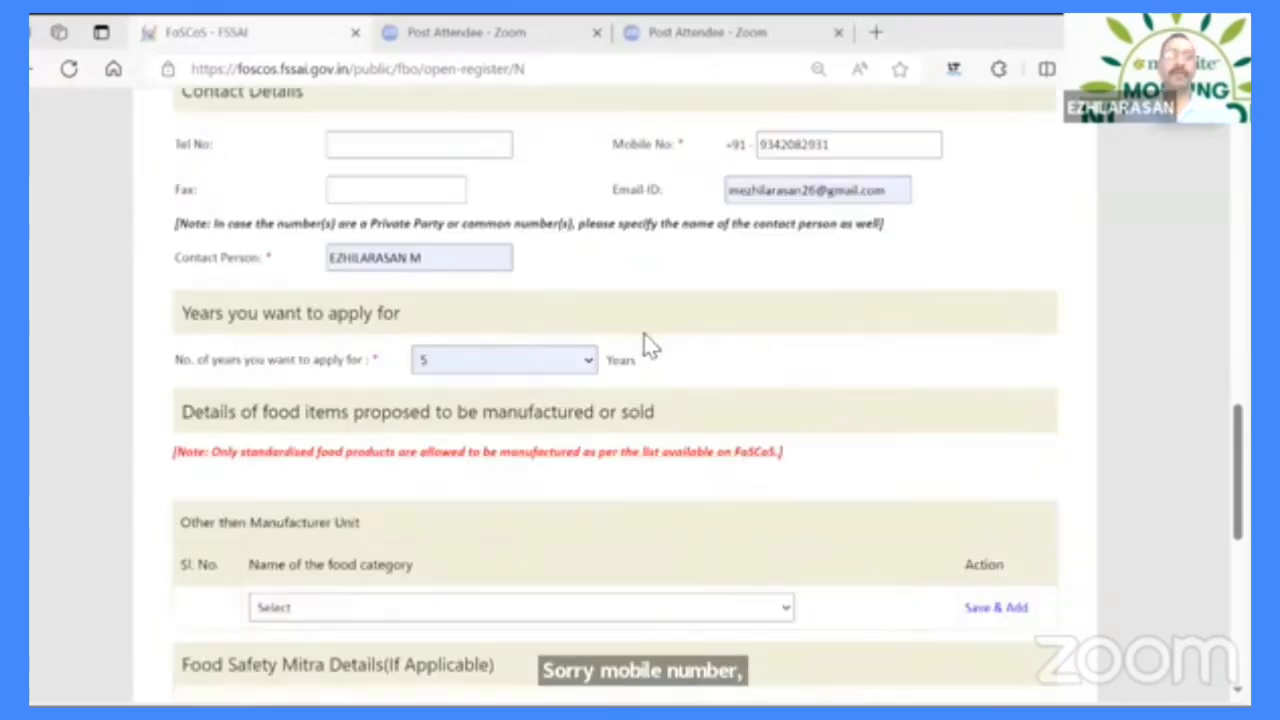
pyautogui.click(556, 359)
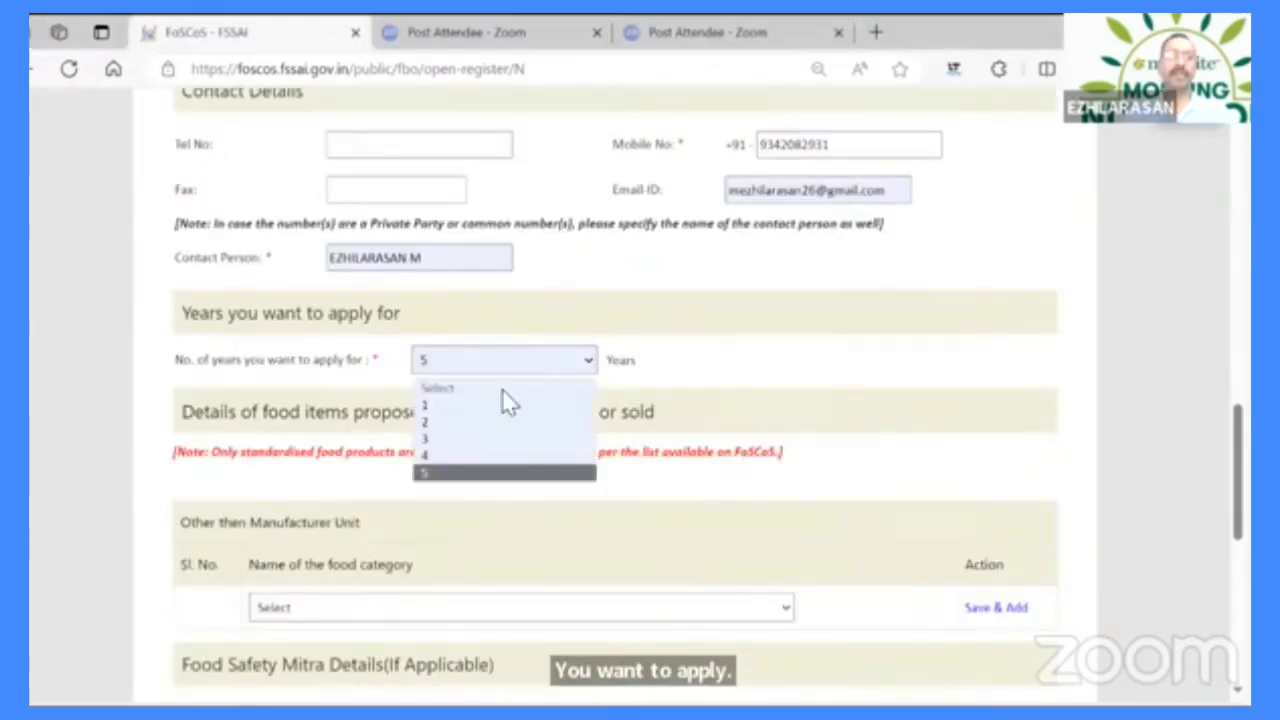
pyautogui.click(500, 474)
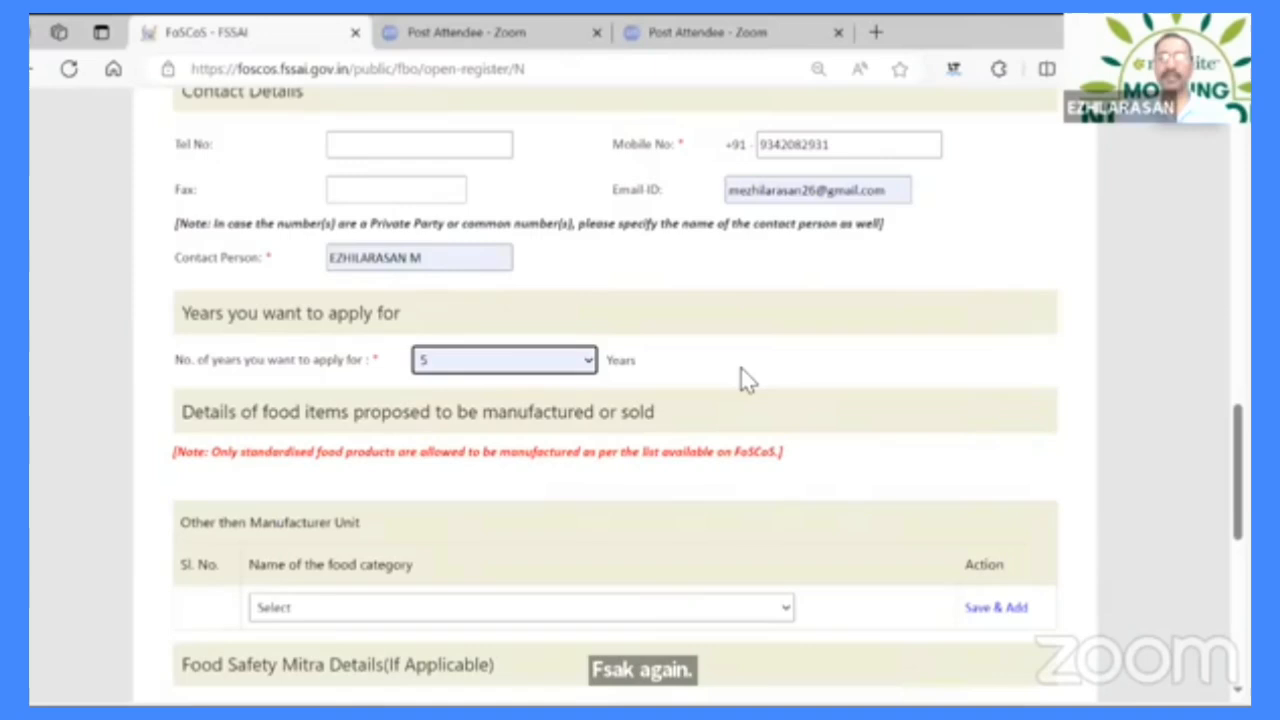
pyautogui.scroll(-2, 657, 375)
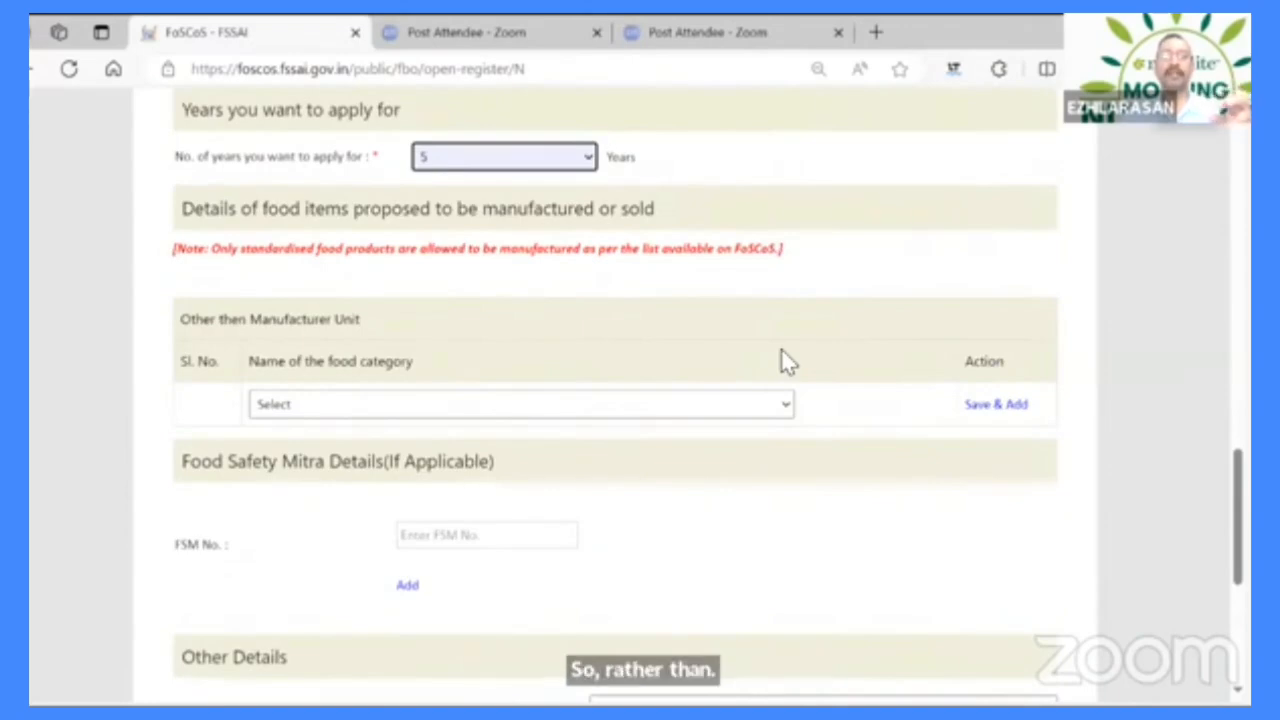
pyautogui.click(723, 410)
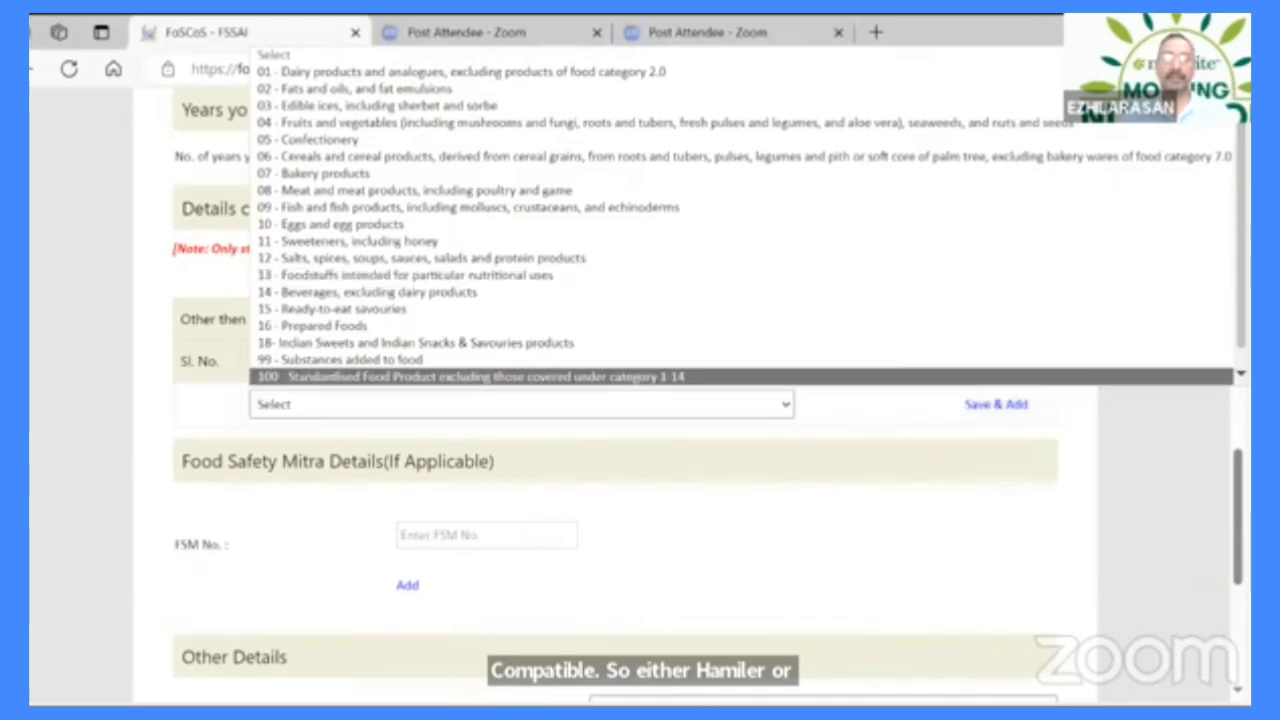
pyautogui.press('Escape')
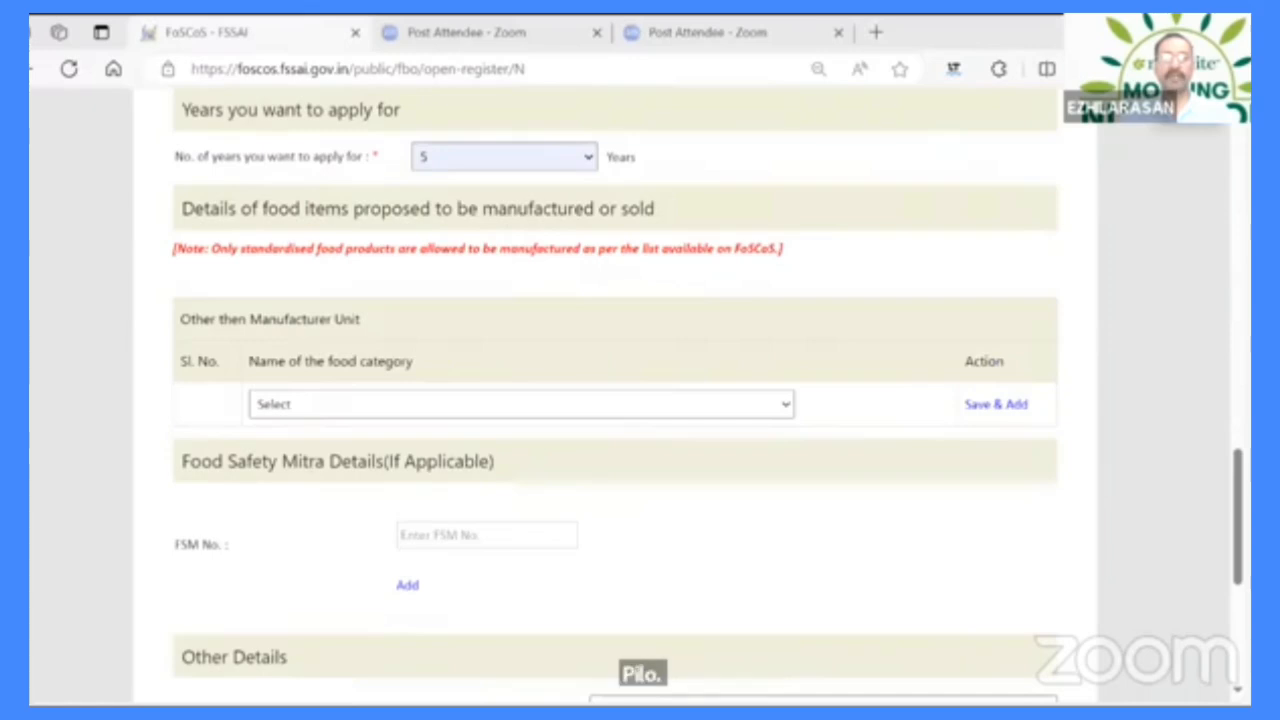
pyautogui.click(751, 262)
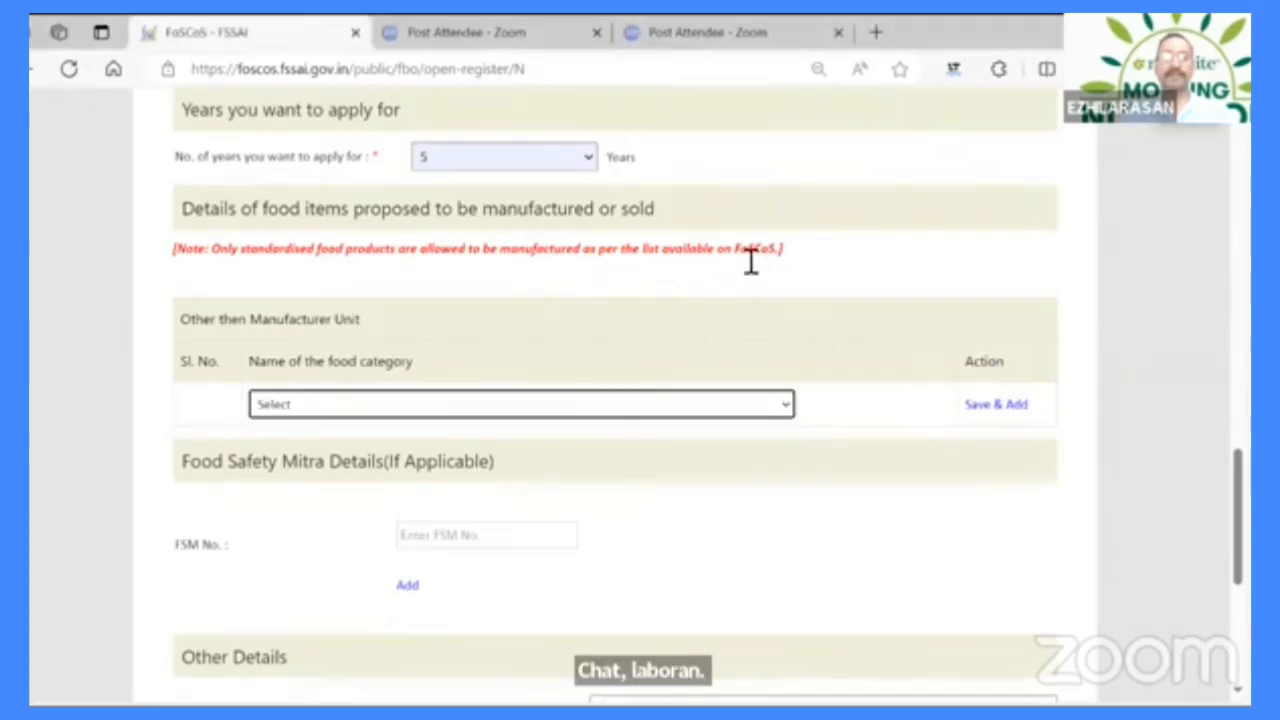
pyautogui.click(1085, 614)
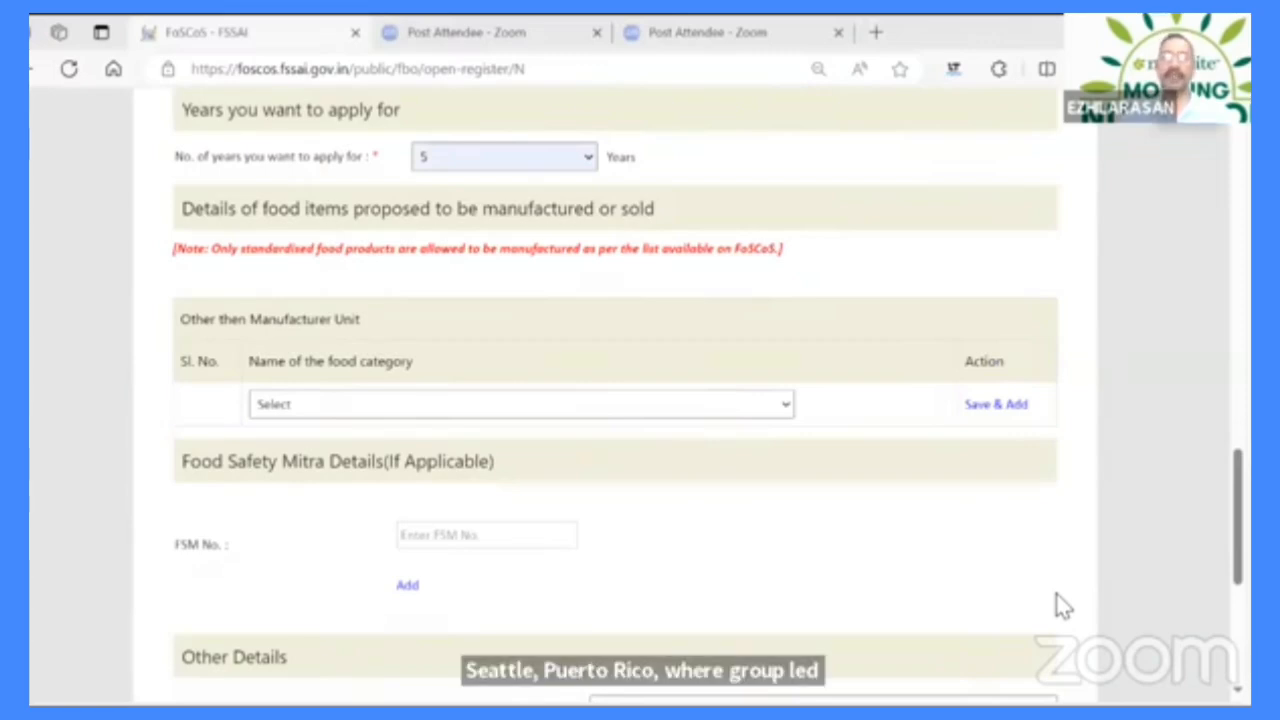
# Add food categories 01 Dairy, 02 Fats and oils, and 06 Cereals to the food items list.
pyautogui.click(621, 395)
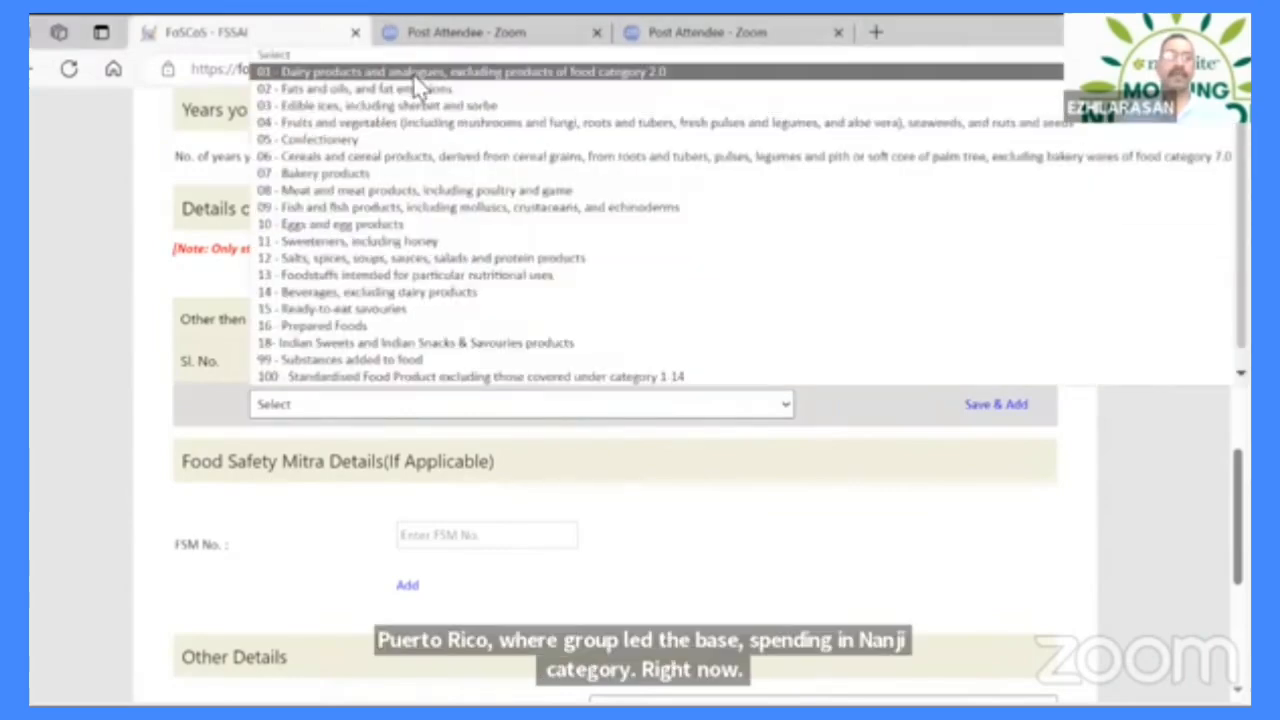
pyautogui.click(413, 73)
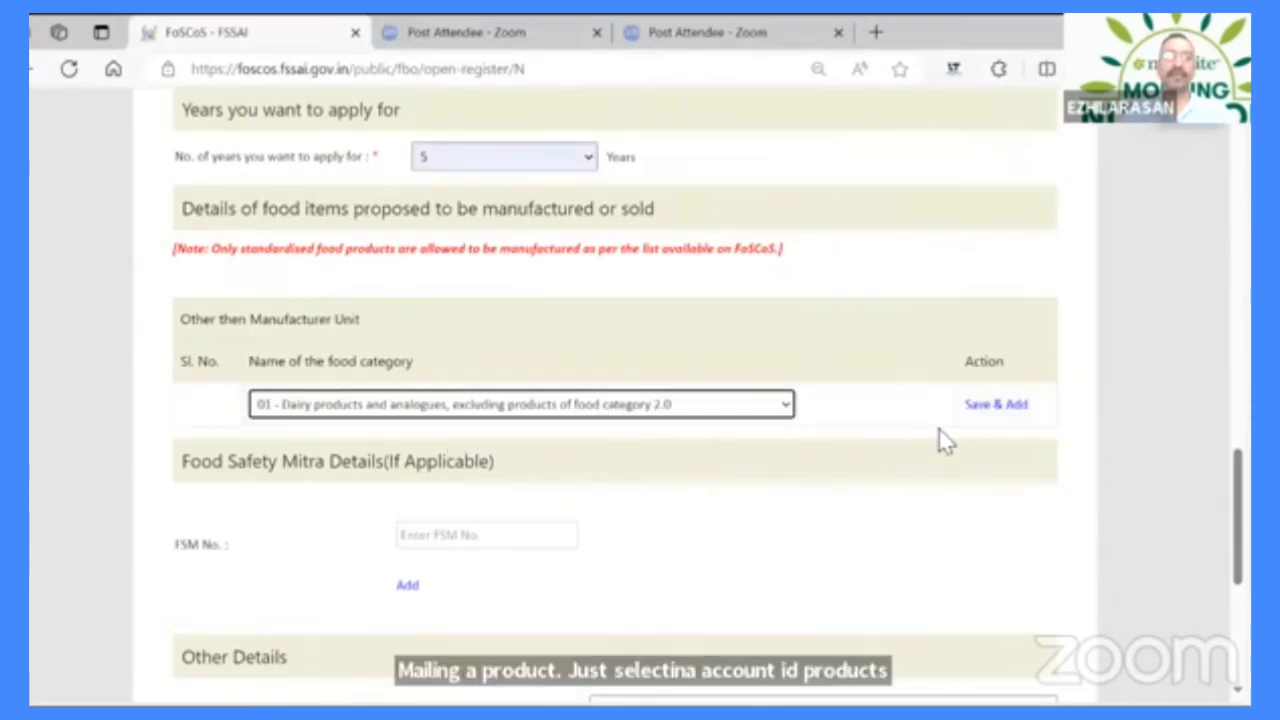
pyautogui.click(990, 406)
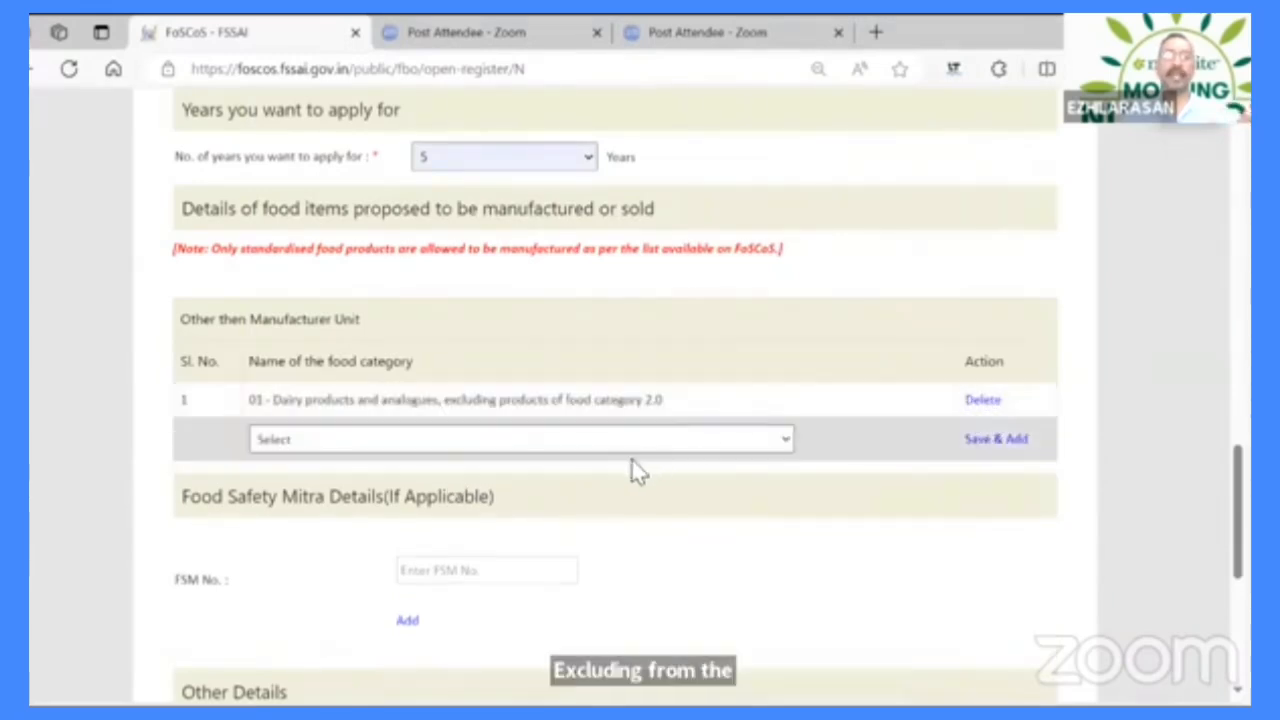
pyautogui.click(566, 446)
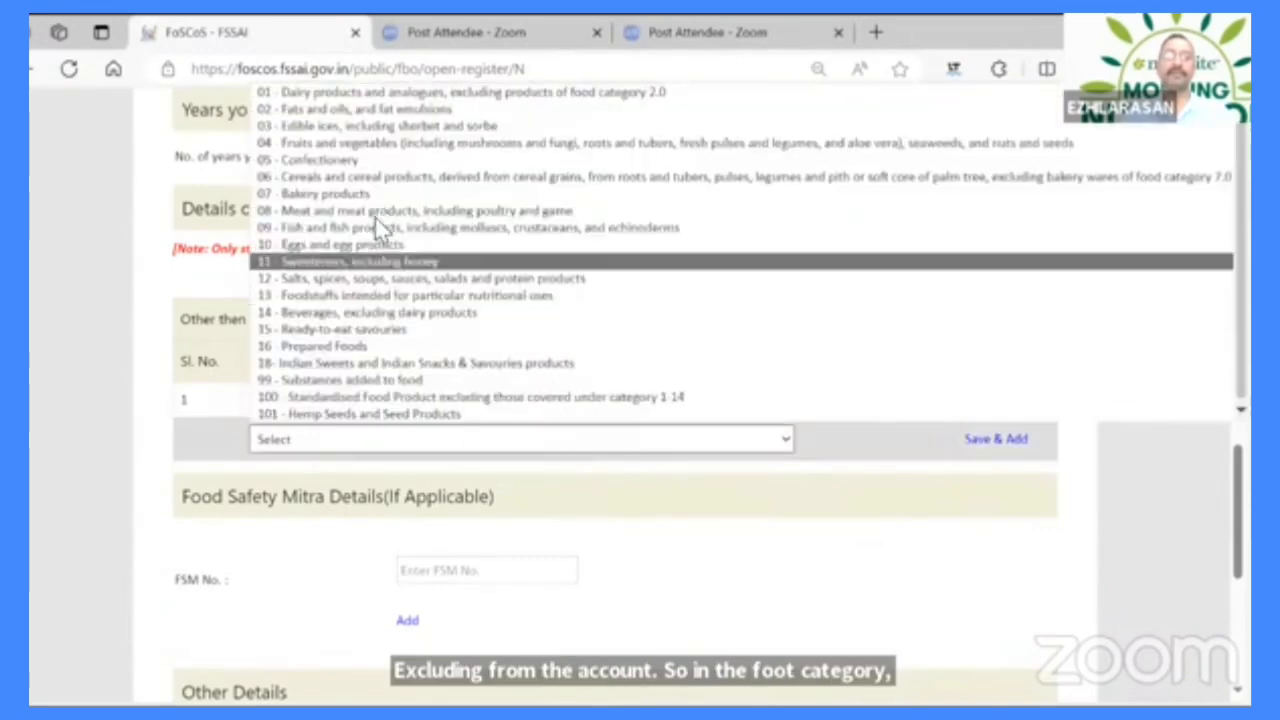
pyautogui.click(390, 110)
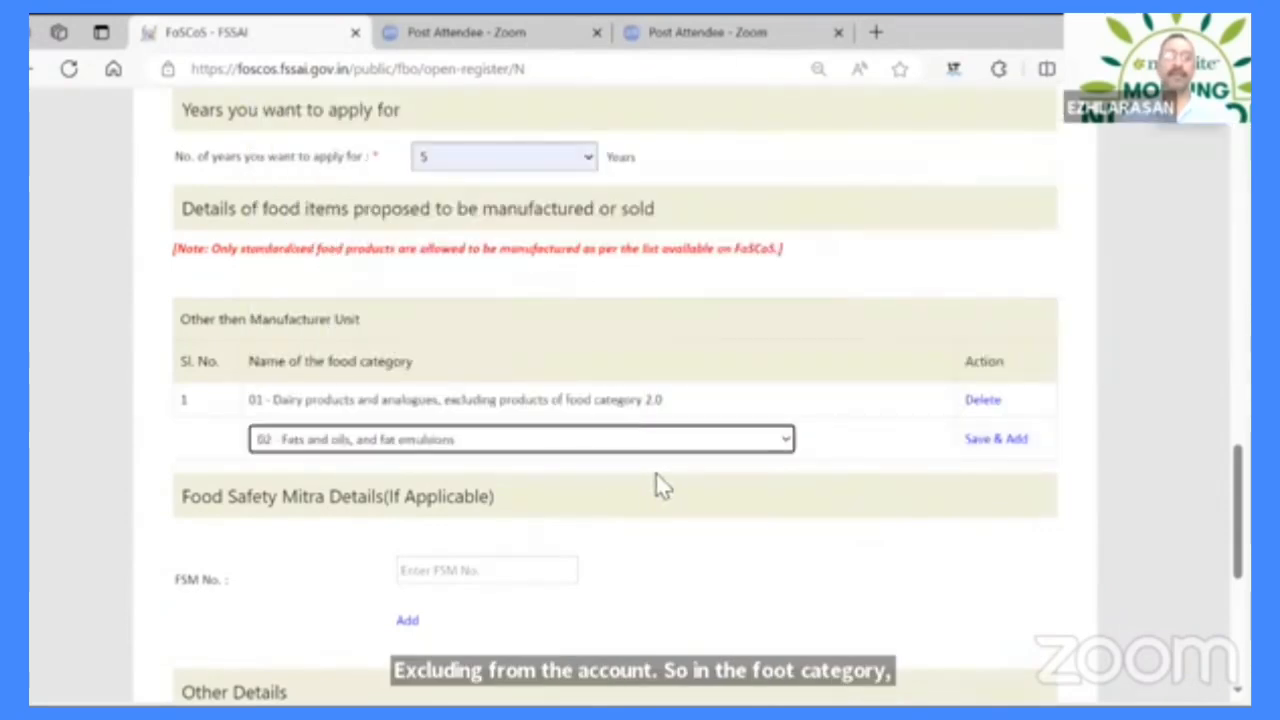
pyautogui.click(996, 441)
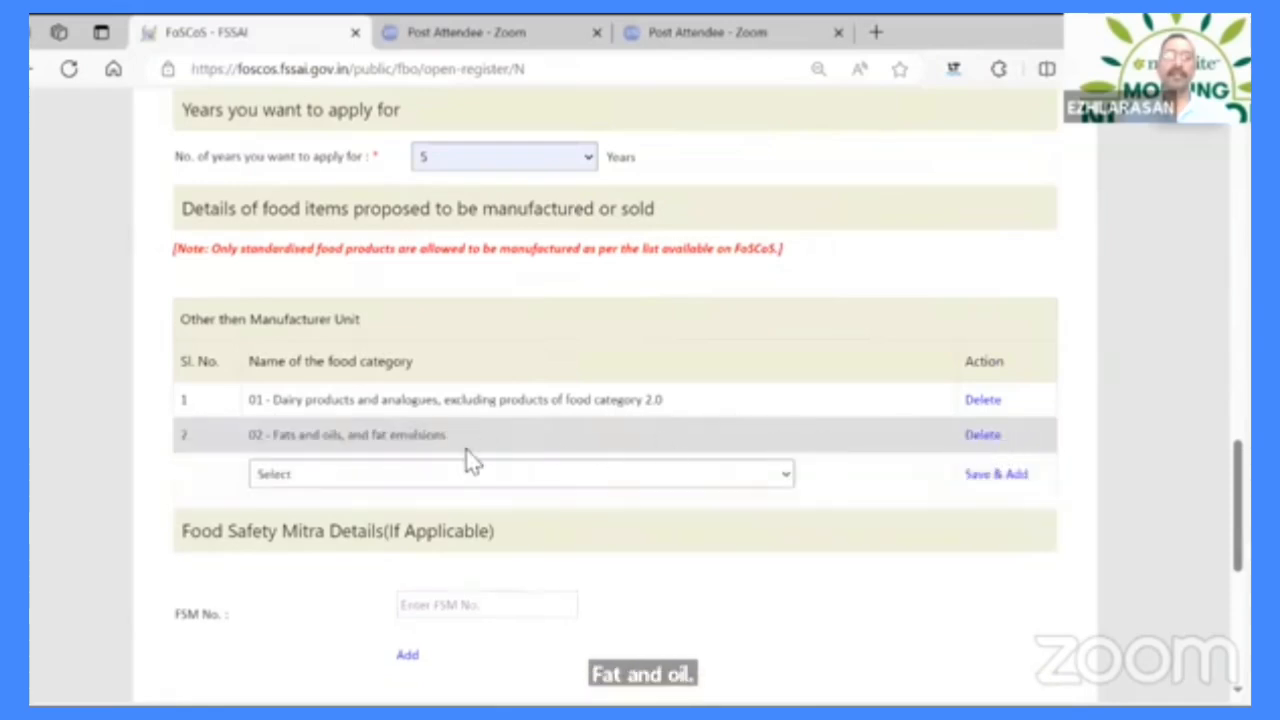
pyautogui.click(412, 478)
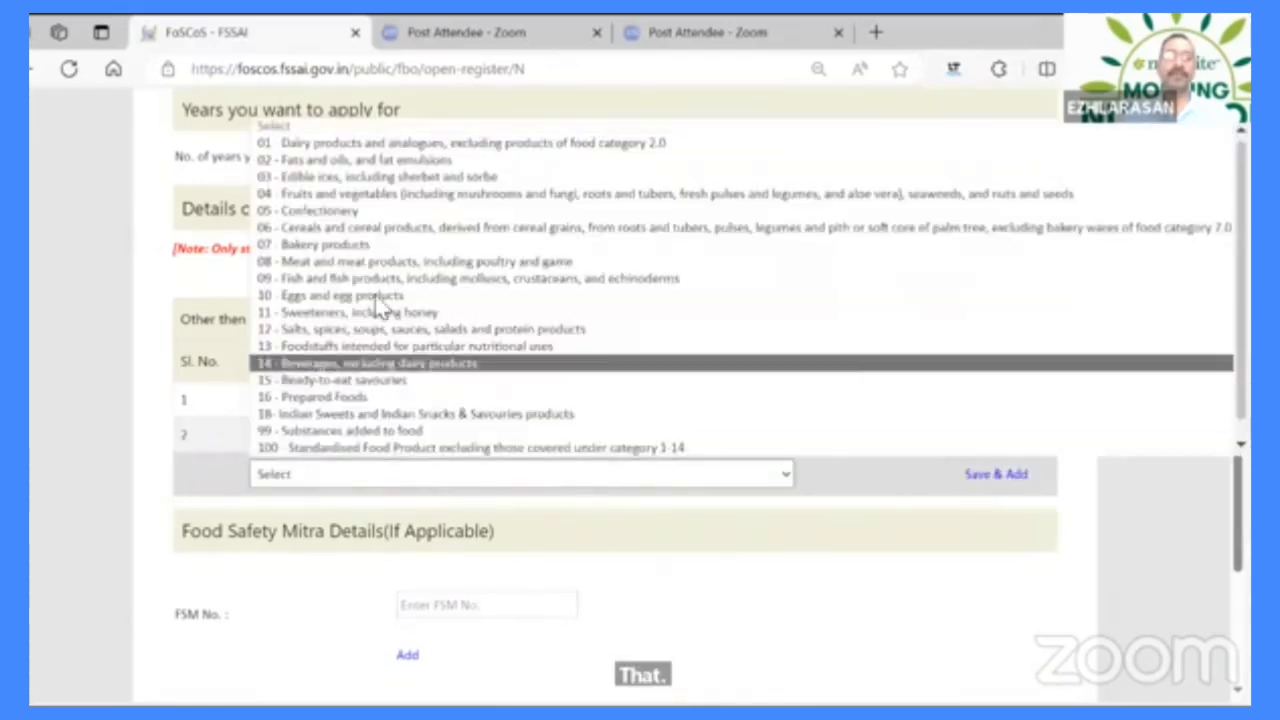
pyautogui.click(380, 232)
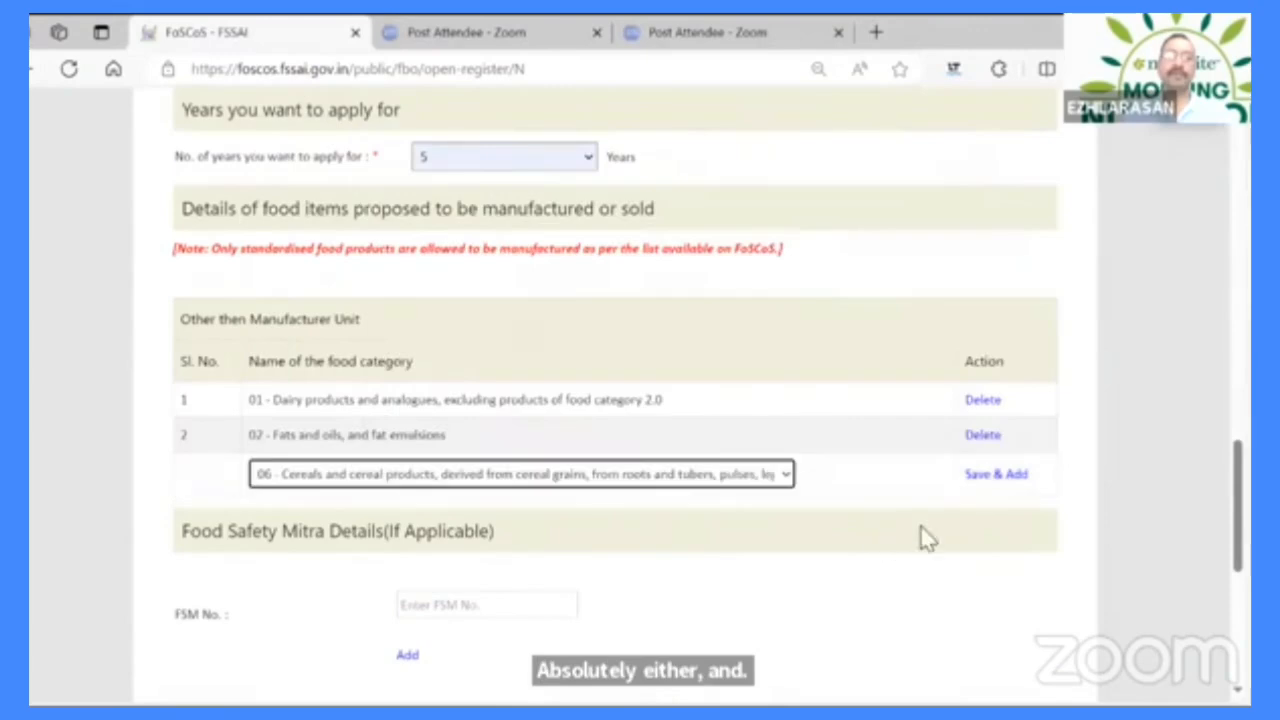
pyautogui.click(990, 474)
# Add 13 Nutritional foodstuffs and 14 Beverages as the fourth and fifth food categories.
pyautogui.click(285, 536)
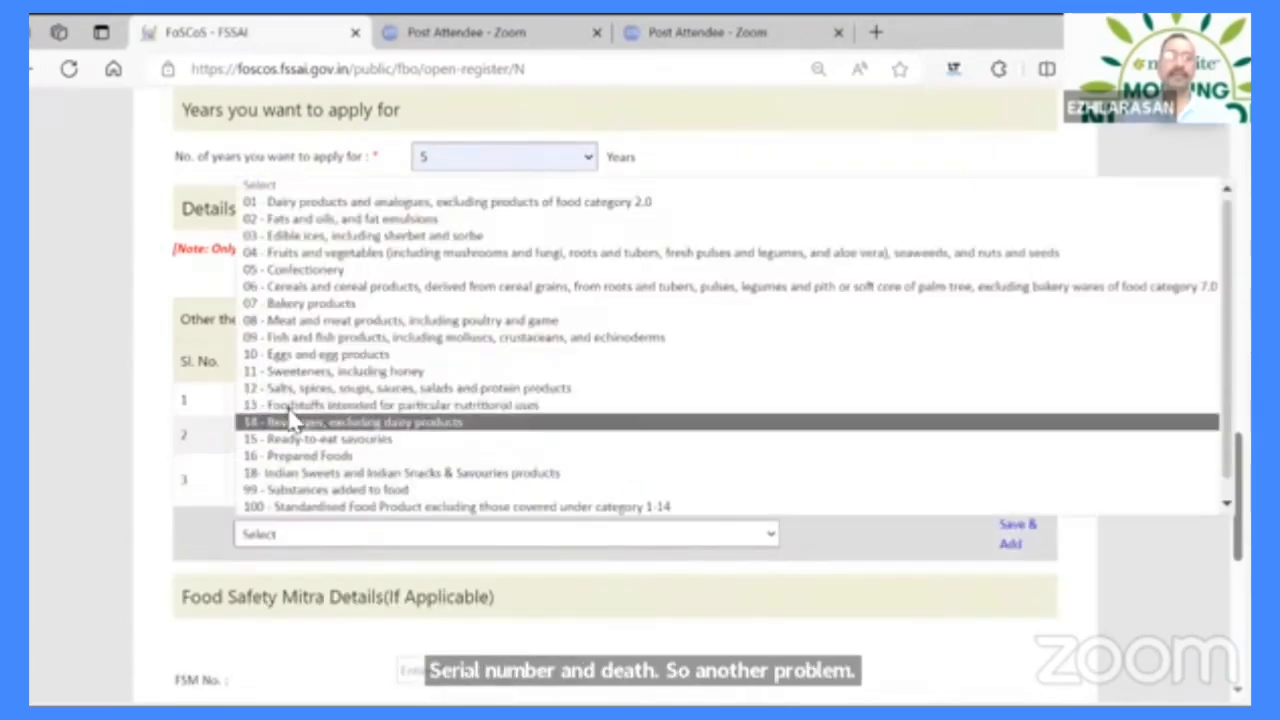
pyautogui.click(287, 406)
pyautogui.click(1017, 538)
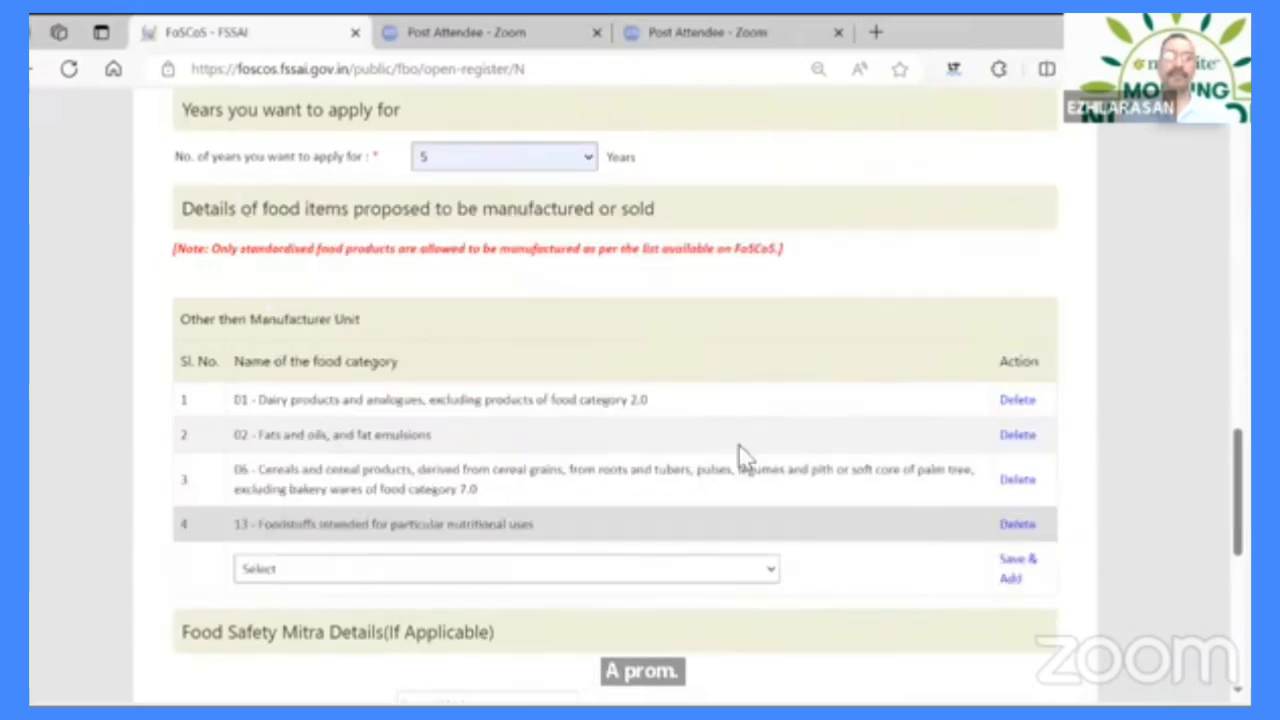
pyautogui.click(278, 569)
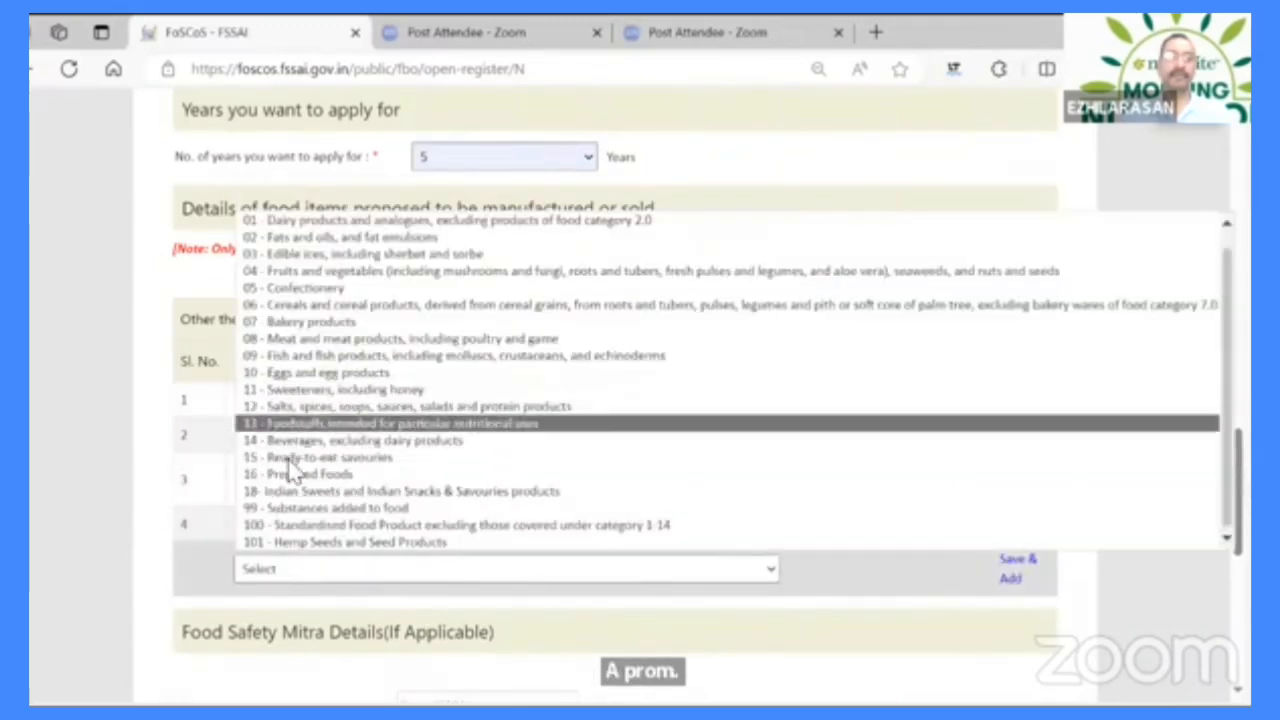
pyautogui.click(293, 441)
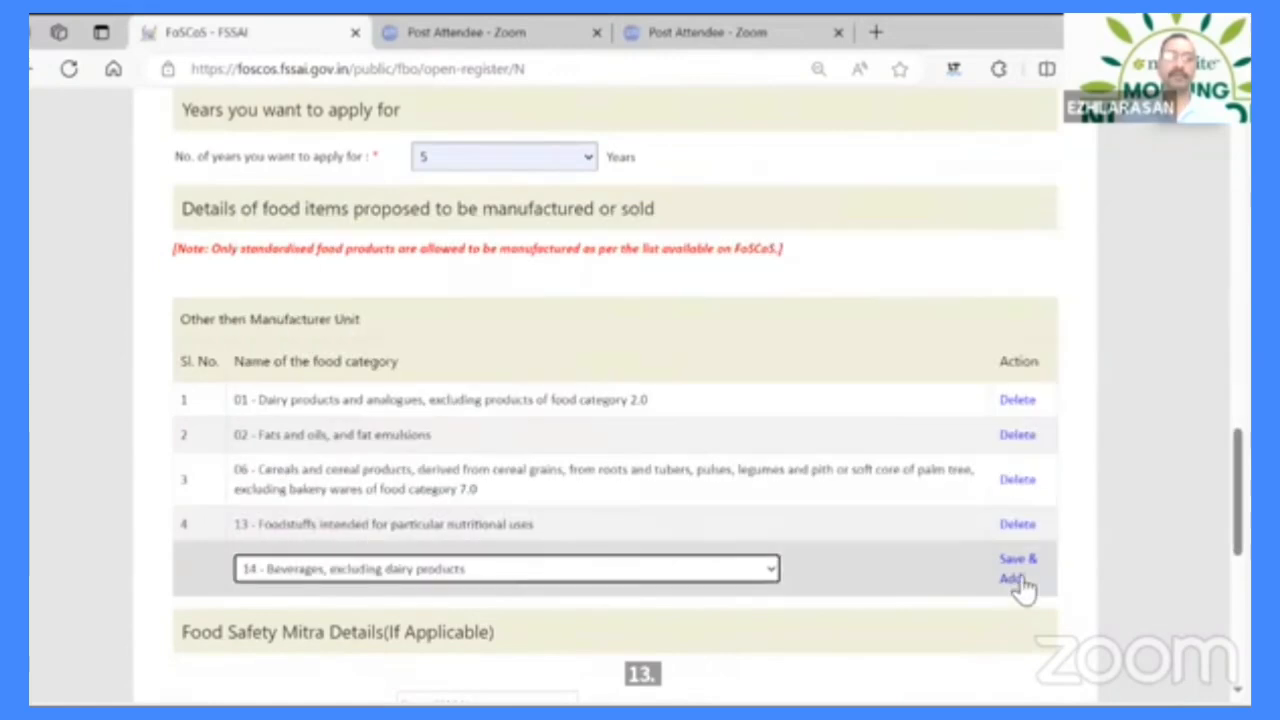
pyautogui.click(1018, 568)
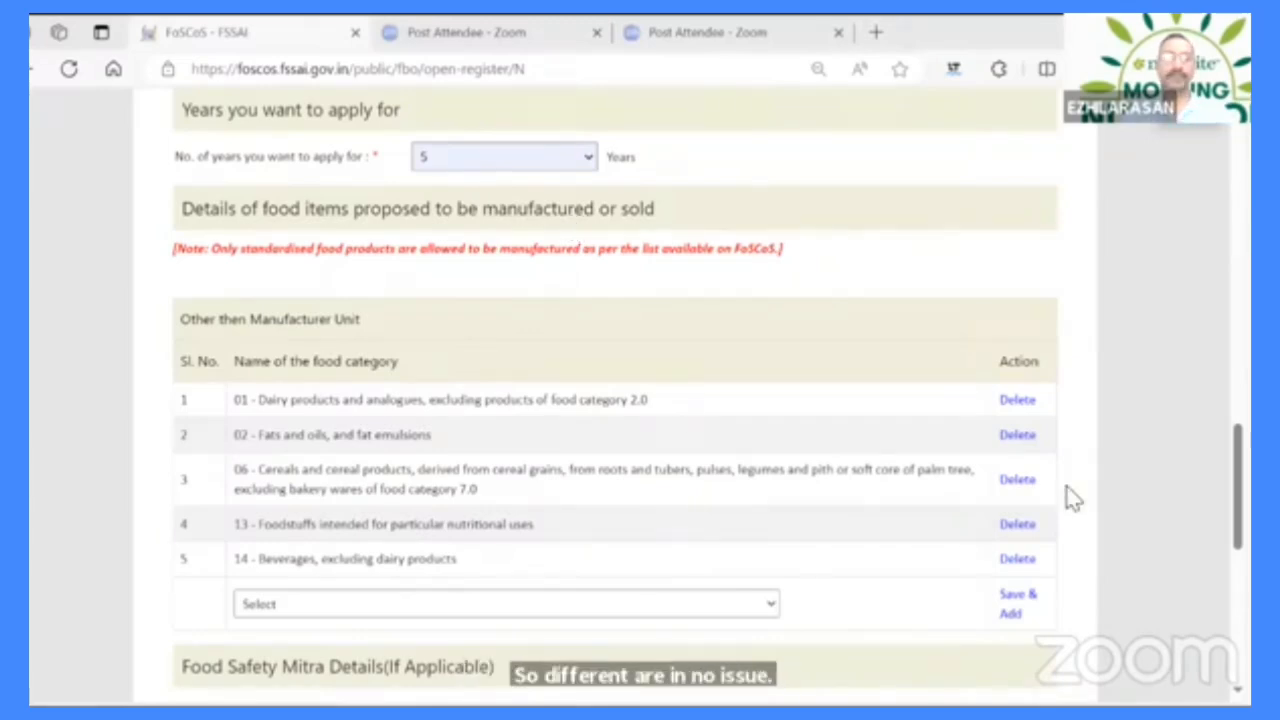
# Set the intended start date to 26-08-2024 and leave water supply source at N/A.
pyautogui.scroll(-1, 680, 410)
pyautogui.scroll(-2, 680, 410)
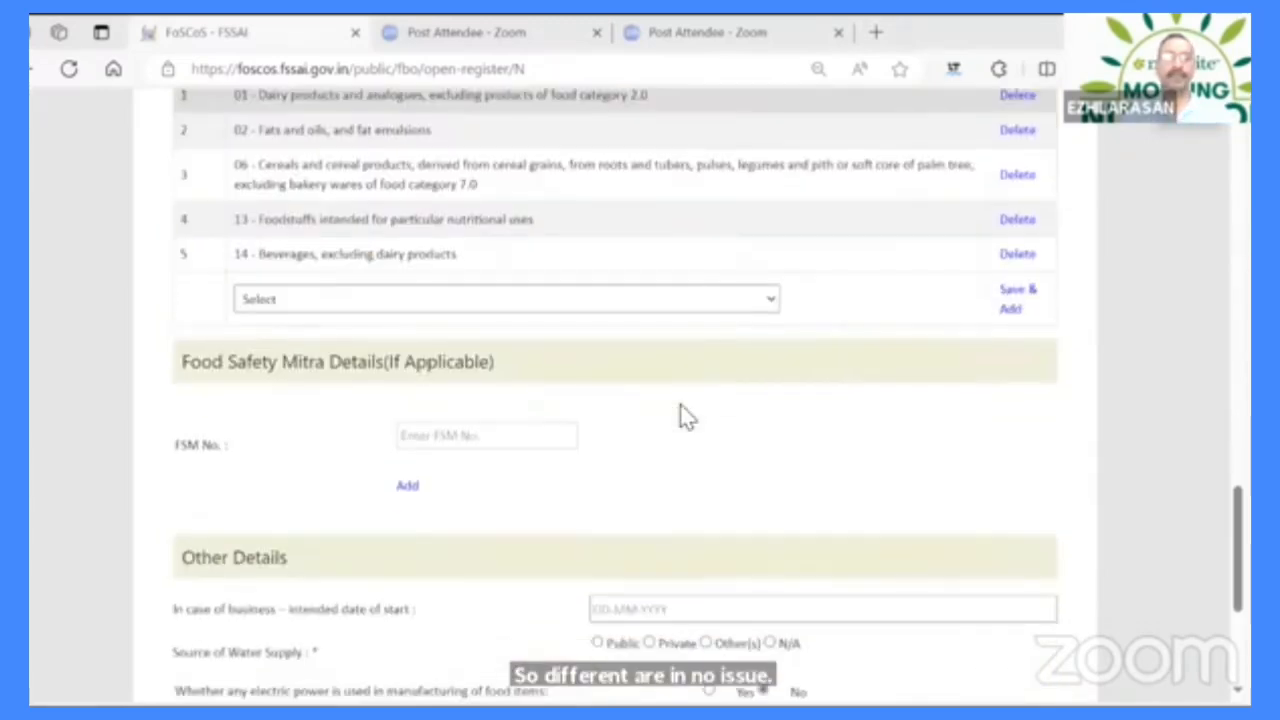
pyautogui.scroll(-2, 685, 415)
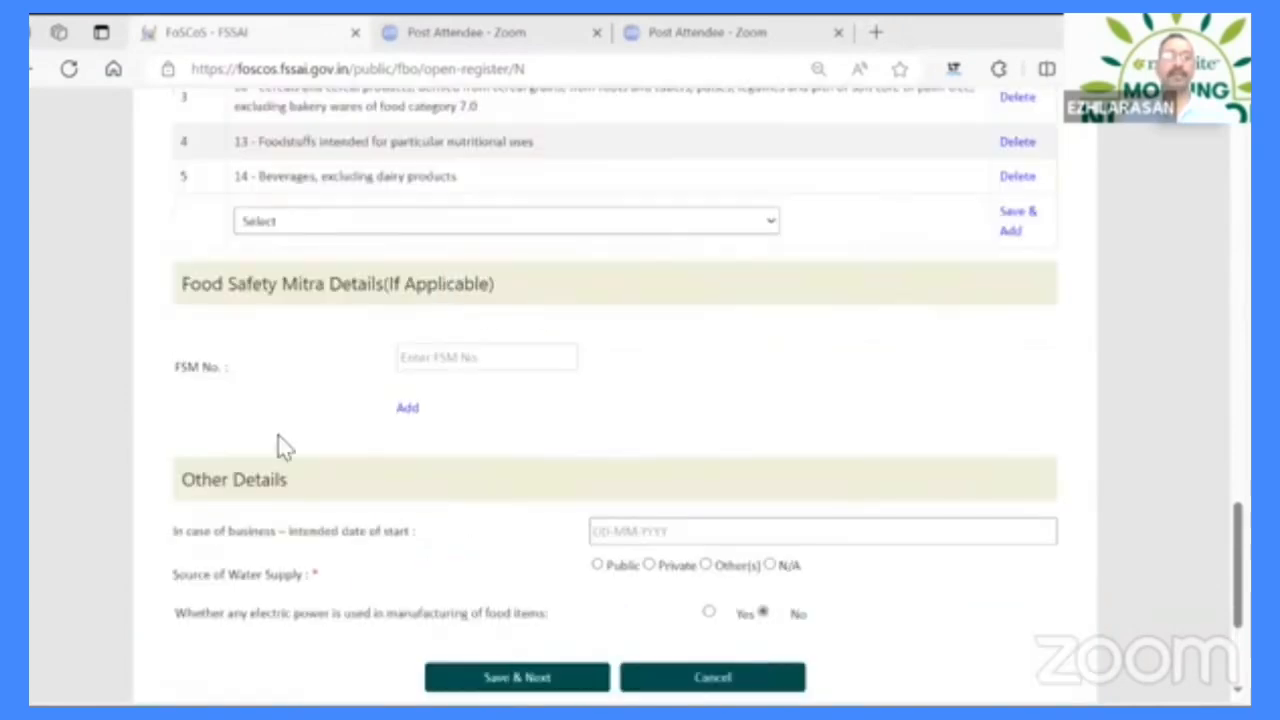
pyautogui.scroll(1, 280, 447)
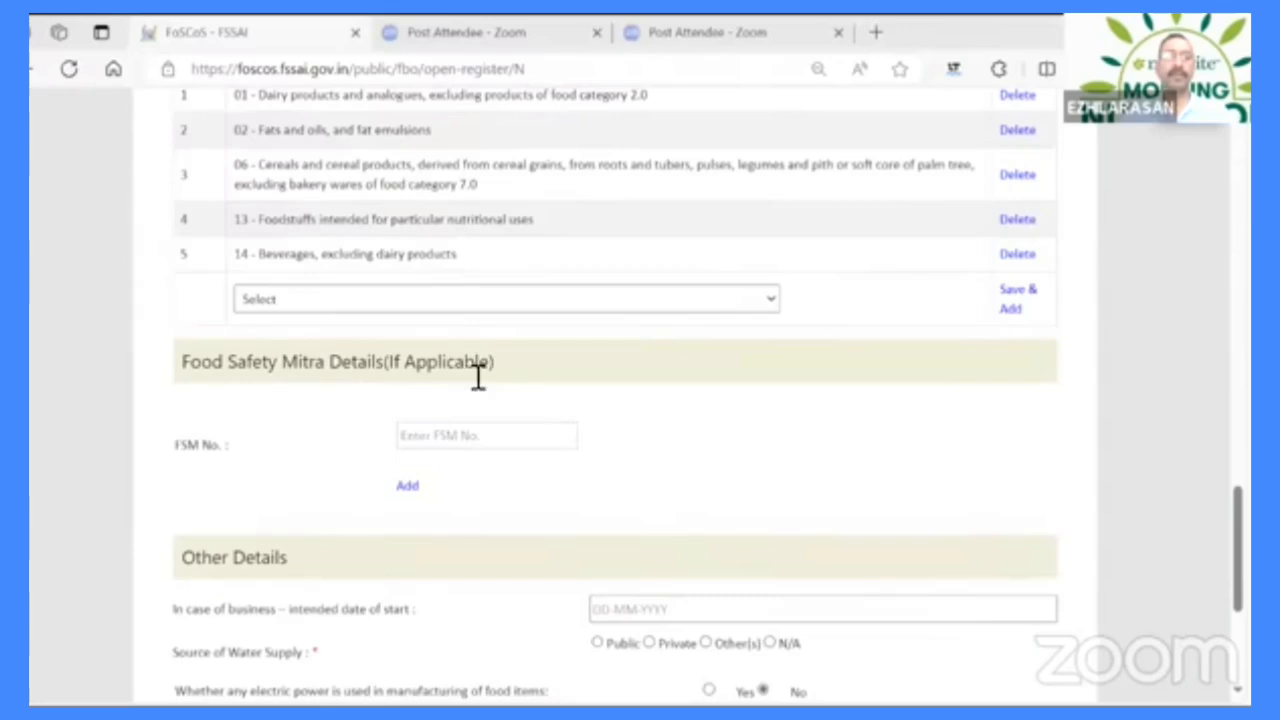
pyautogui.scroll(-3, 565, 475)
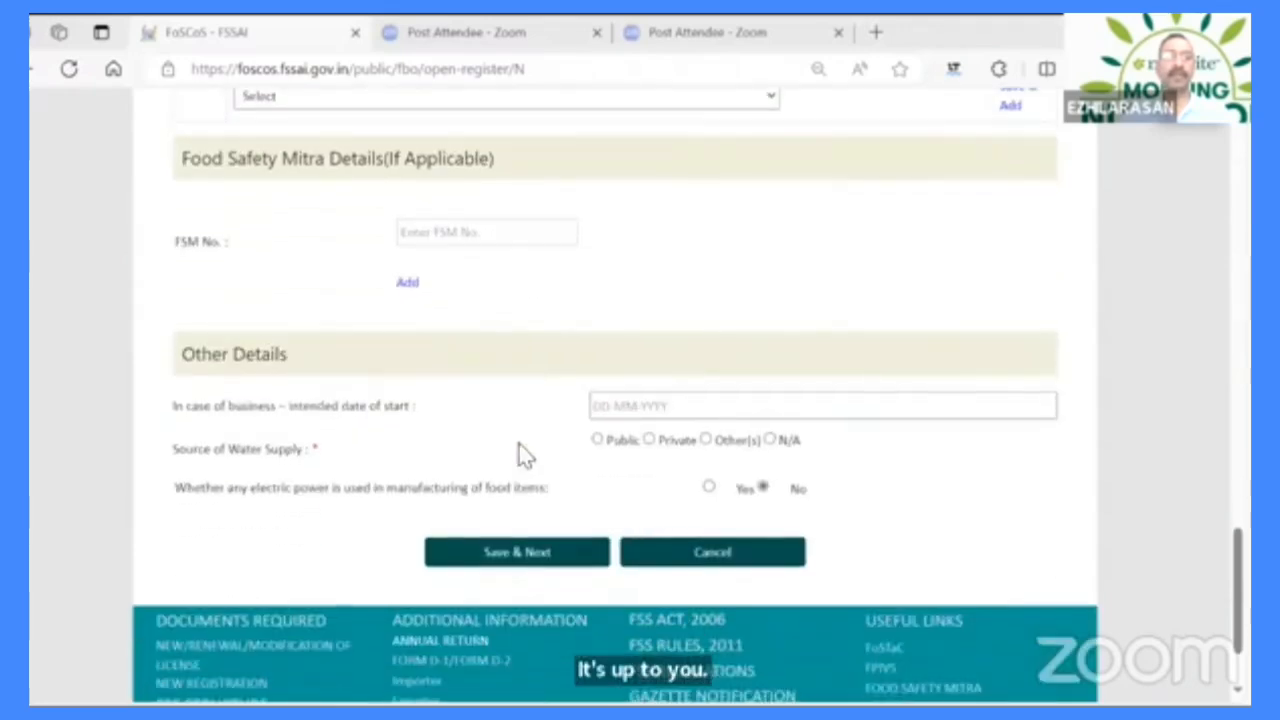
pyautogui.click(694, 412)
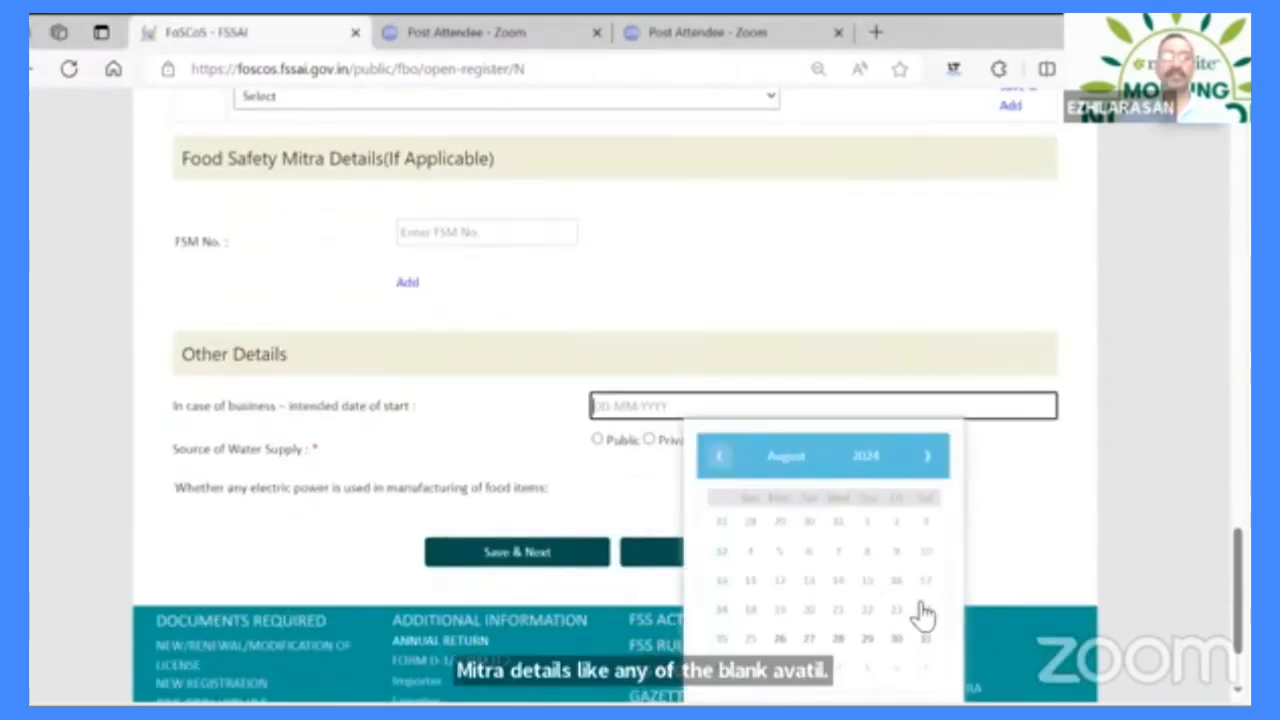
pyautogui.click(779, 639)
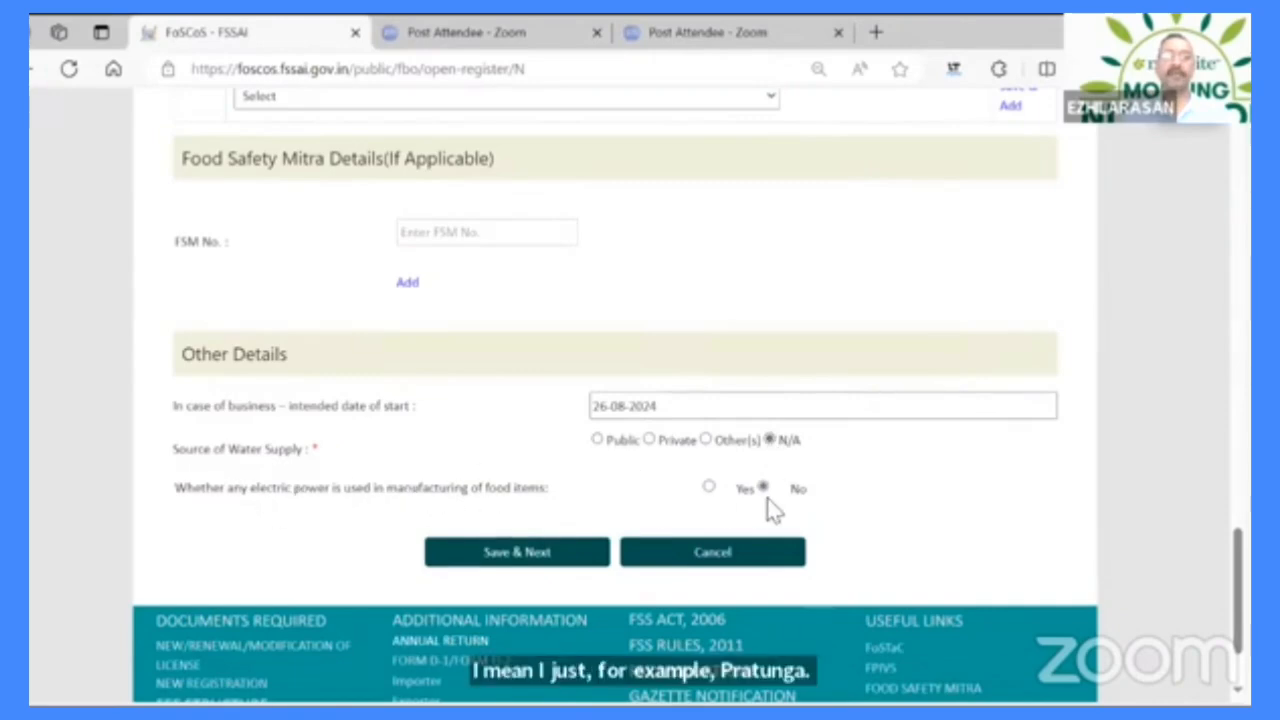
pyautogui.scroll(3, 776, 510)
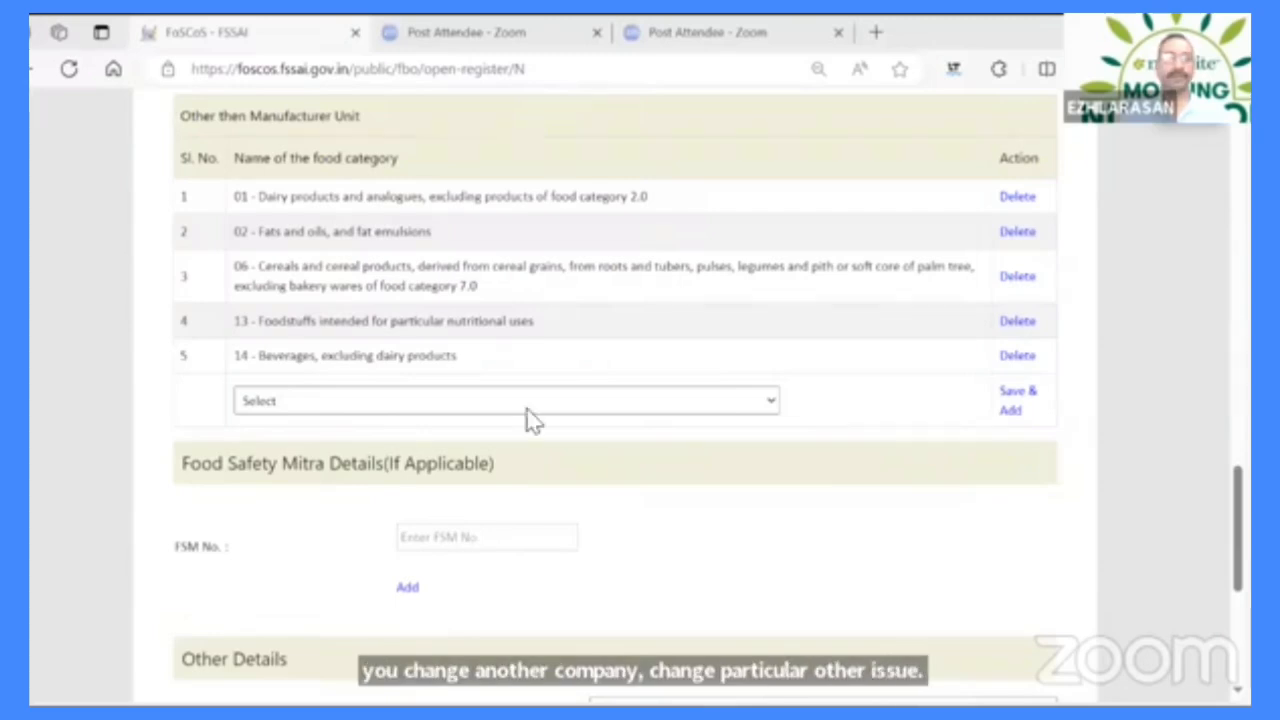
pyautogui.scroll(-3, 526, 420)
# Save the form and accept the five listed food categories to reach sign-up.
pyautogui.click(516, 552)
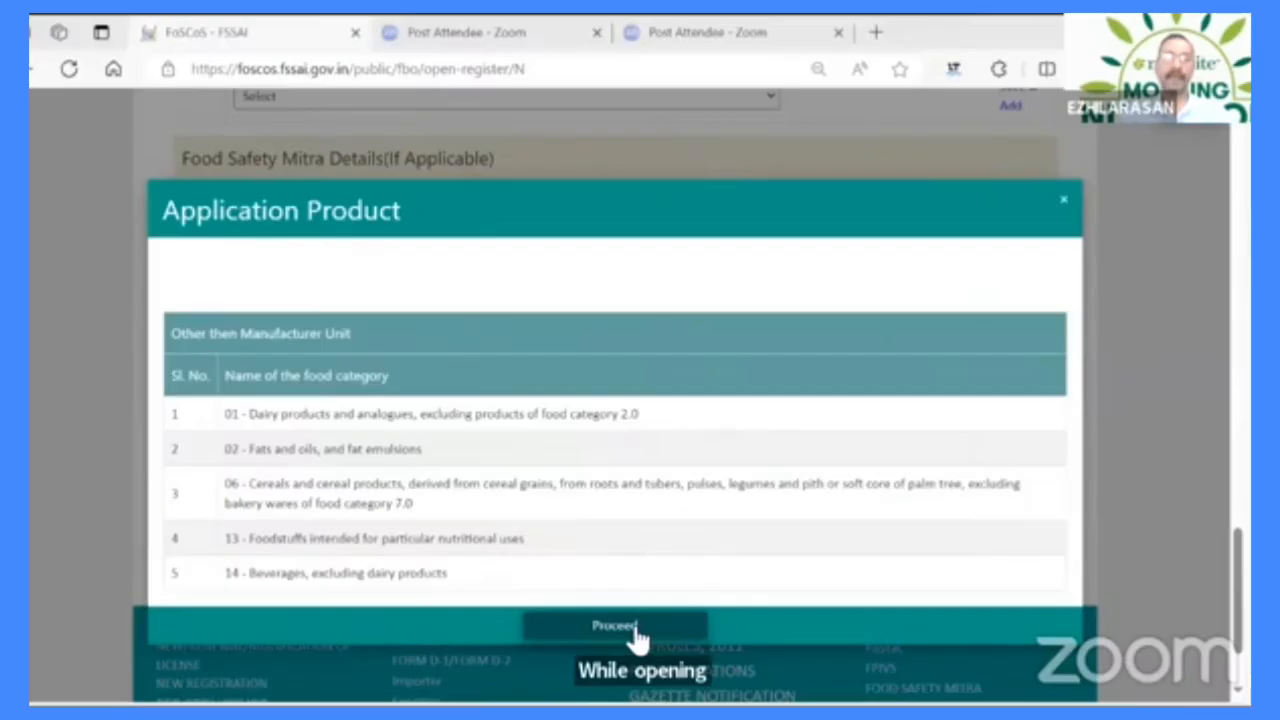
pyautogui.click(671, 536)
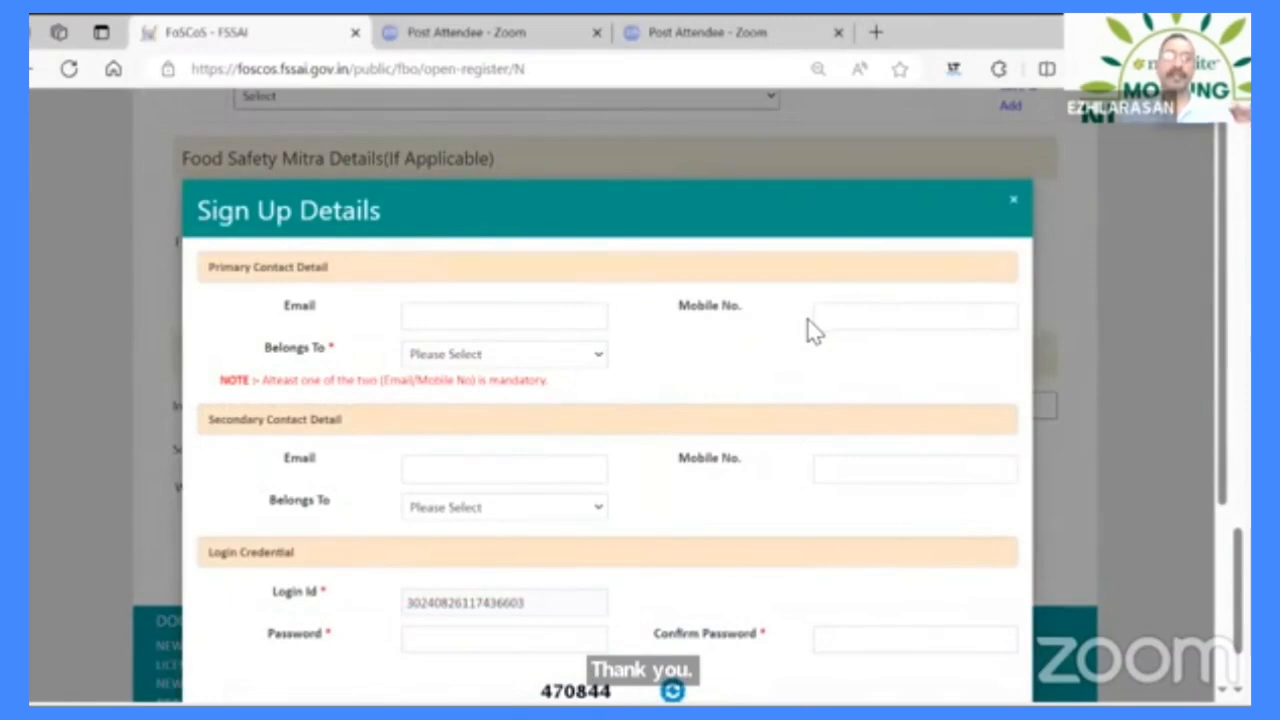
# Autofill the primary contact's e-mail and mobile number, keeping Belongs To as Self.
pyautogui.click(556, 320)
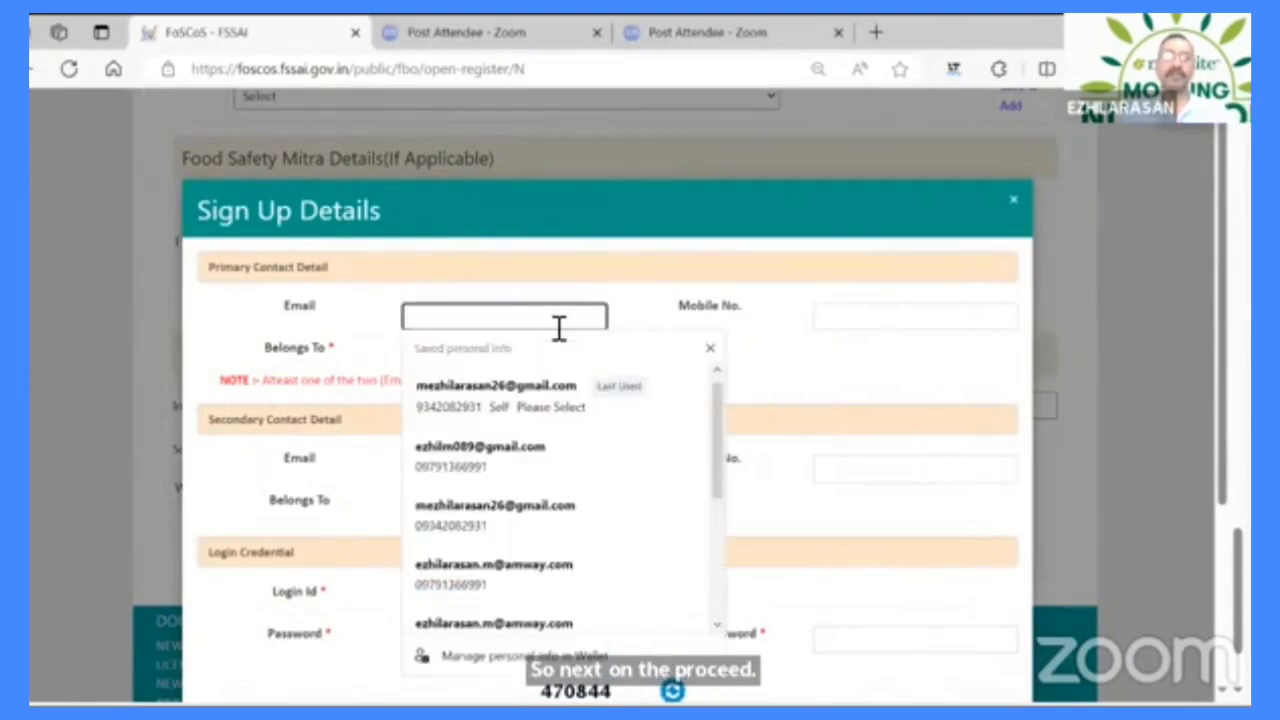
pyautogui.click(530, 400)
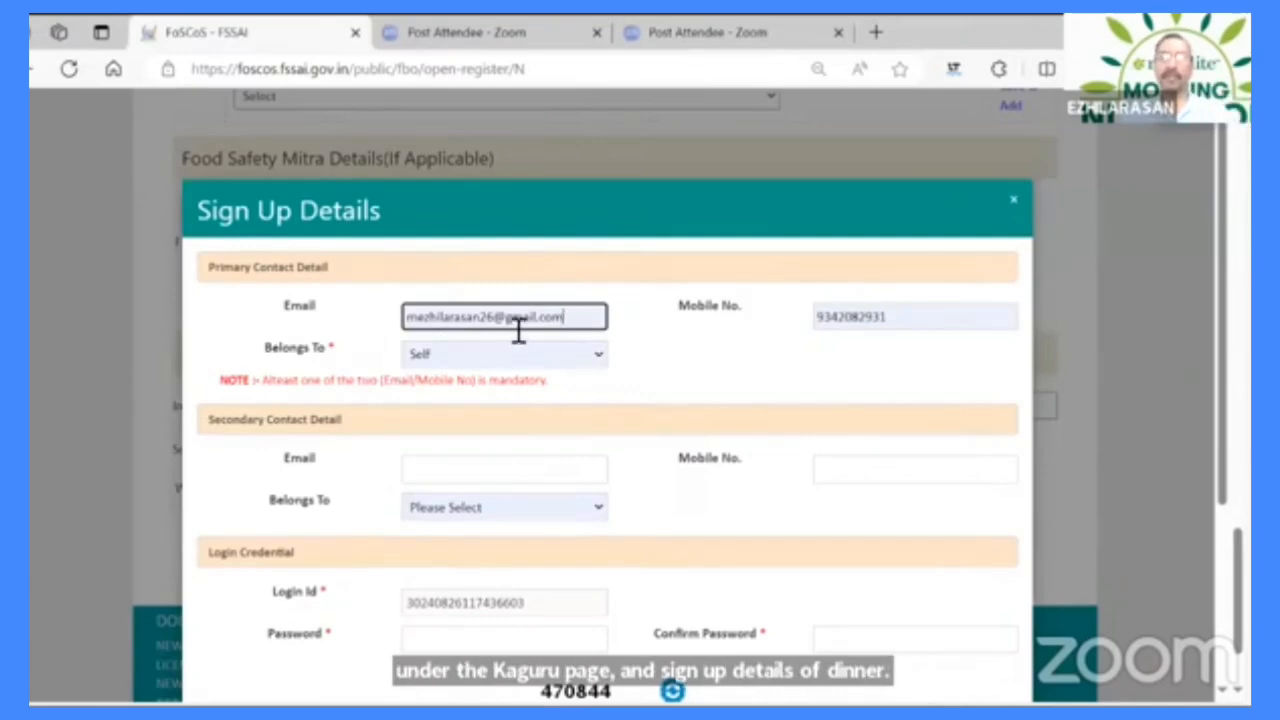
pyautogui.click(463, 352)
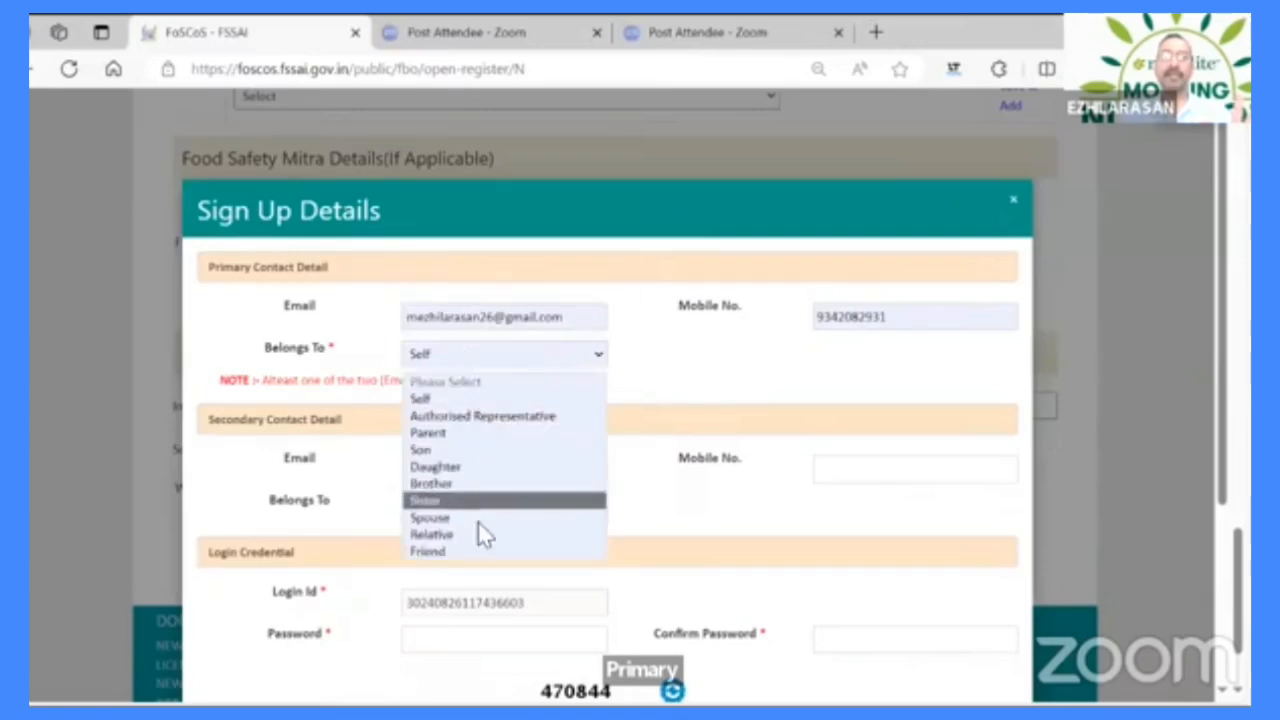
pyautogui.click(514, 360)
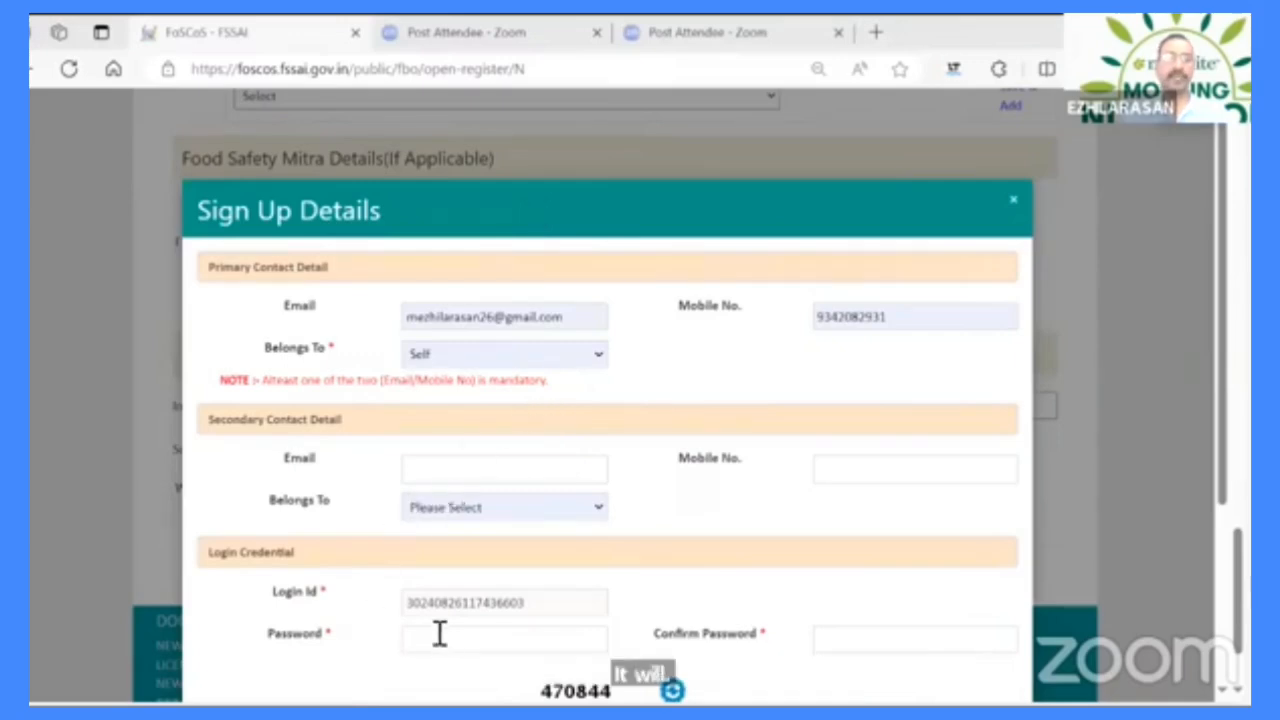
# Note the generated login ID, then enter and confirm the account password.
pyautogui.moveTo(406, 604); pyautogui.dragTo(531, 609)
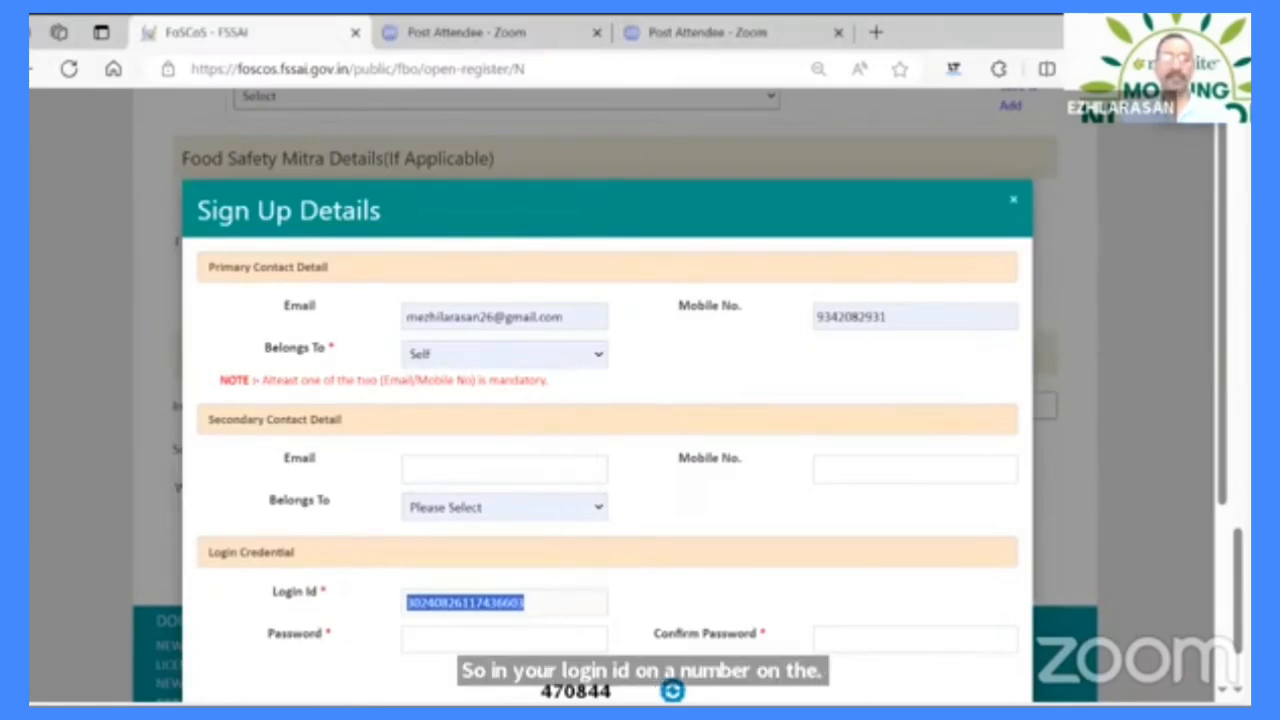
pyautogui.hotkey('alt', 'Tab')
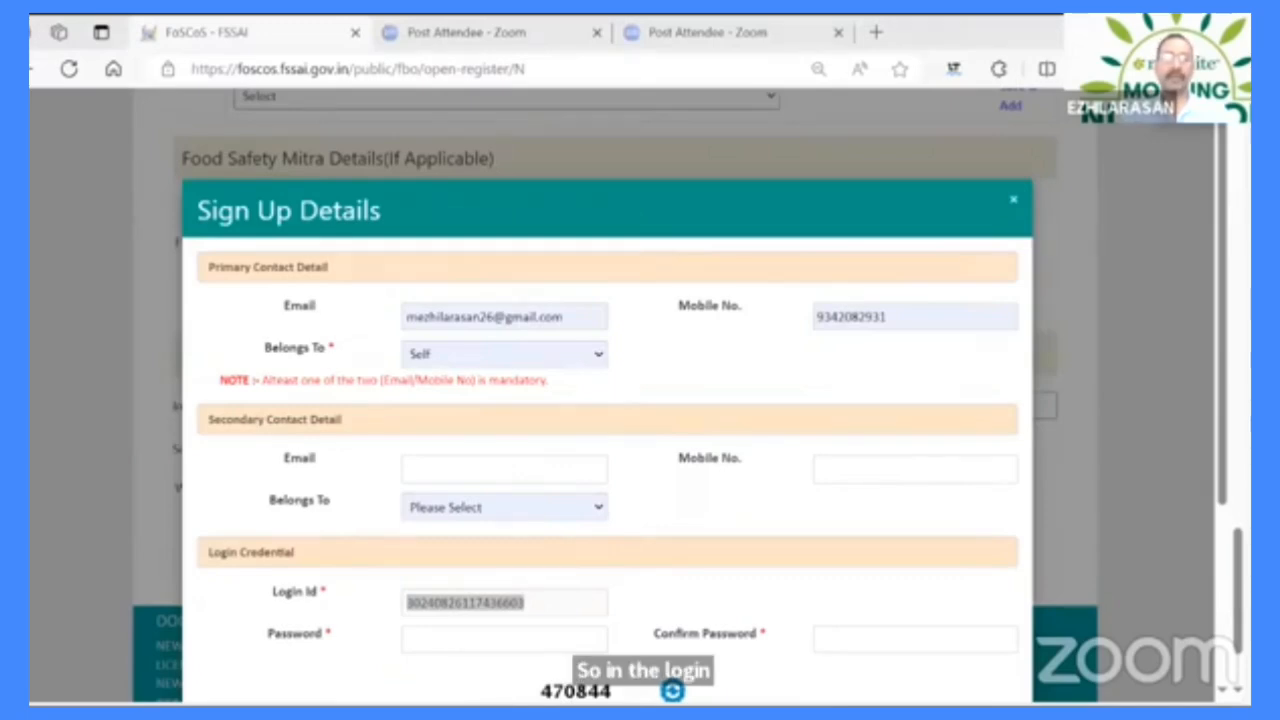
pyautogui.click(502, 648)
pyautogui.write('•')
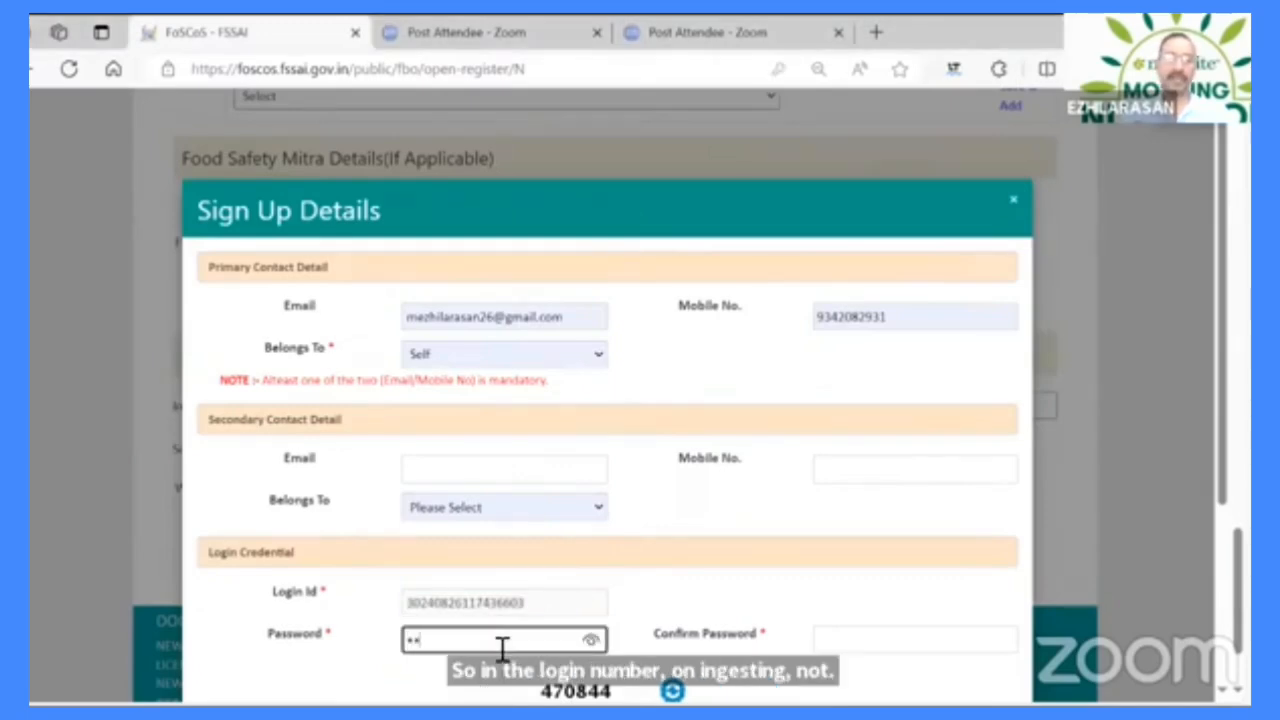
pyautogui.press('BackSpace')
pyautogui.press('BackSpace')
pyautogui.write('•••')
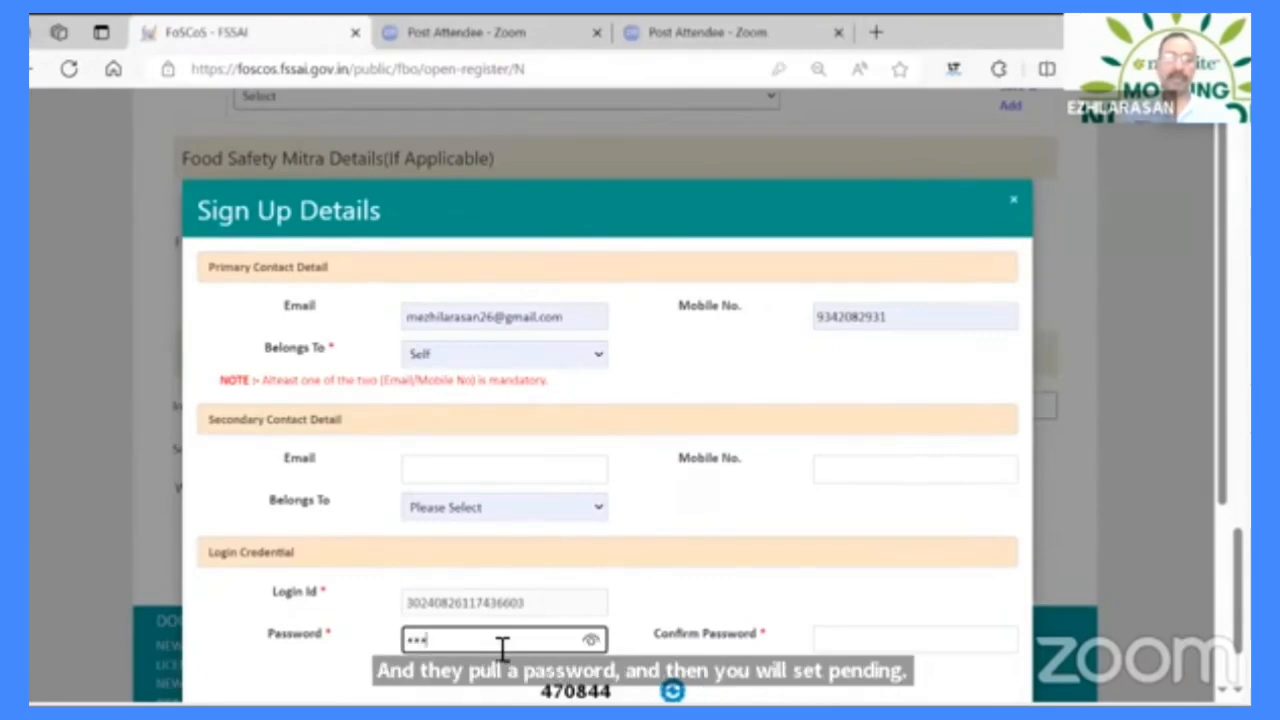
pyautogui.press('BackSpace')
pyautogui.press('BackSpace')
pyautogui.press('BackSpace')
pyautogui.write('•••••••••')
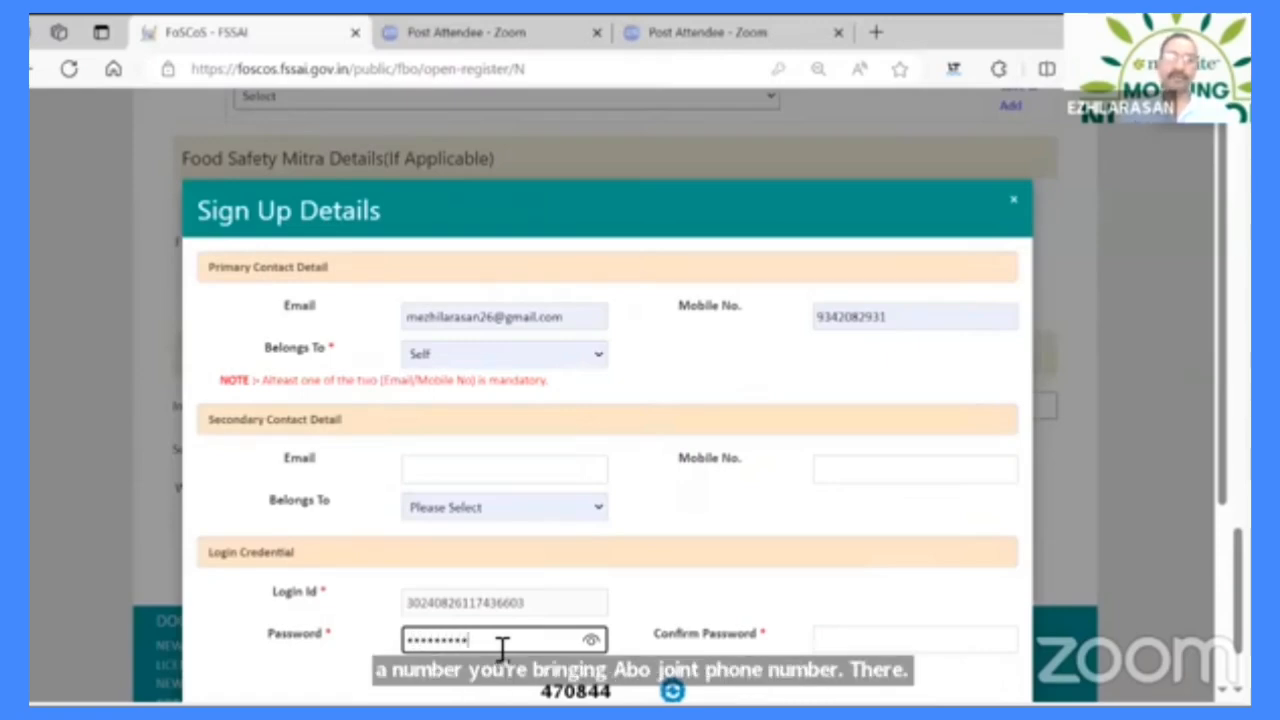
pyautogui.click(940, 645)
pyautogui.write('•••••')
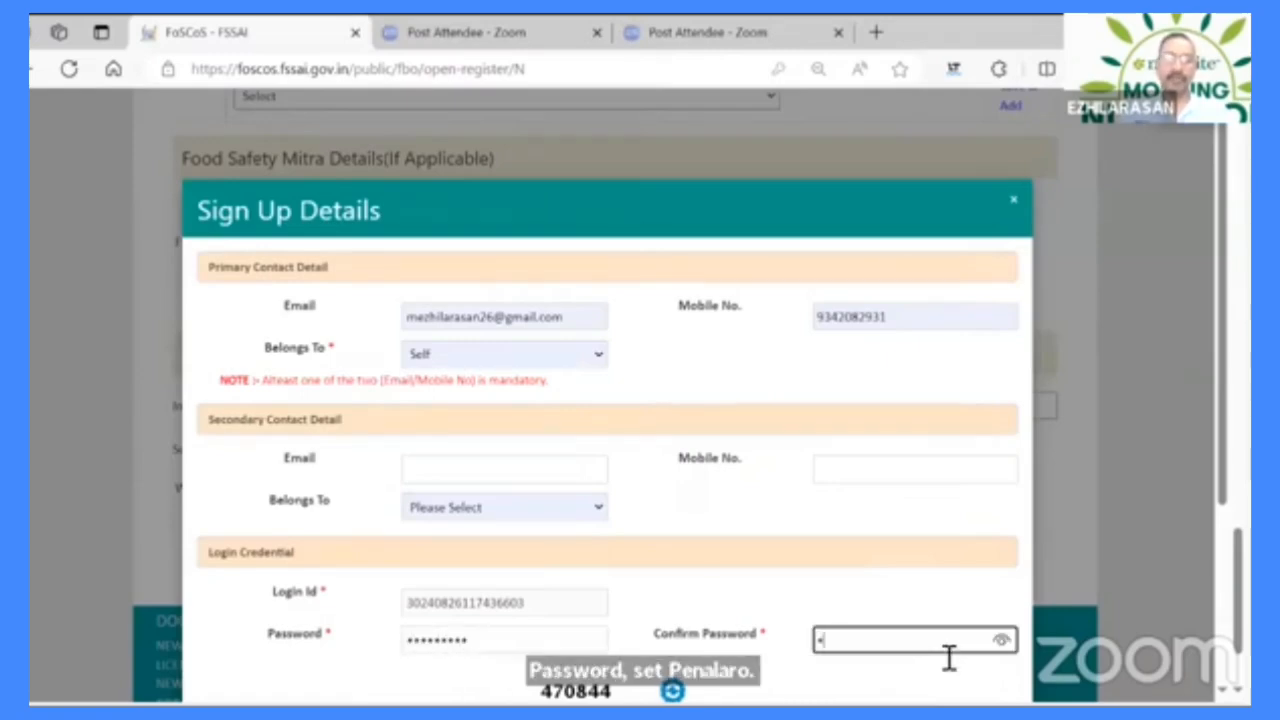
pyautogui.write('•••••')
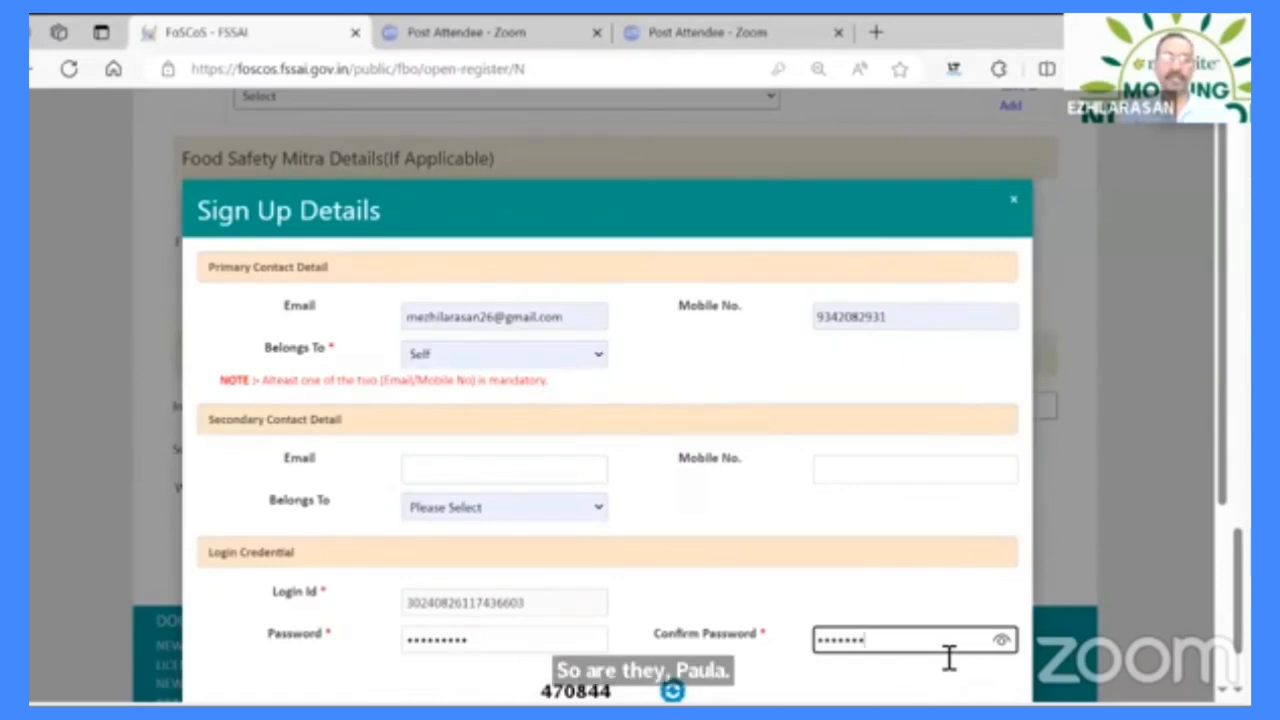
# Type the displayed captcha and submit the sign-up details.
pyautogui.scroll(-1, 851, 537)
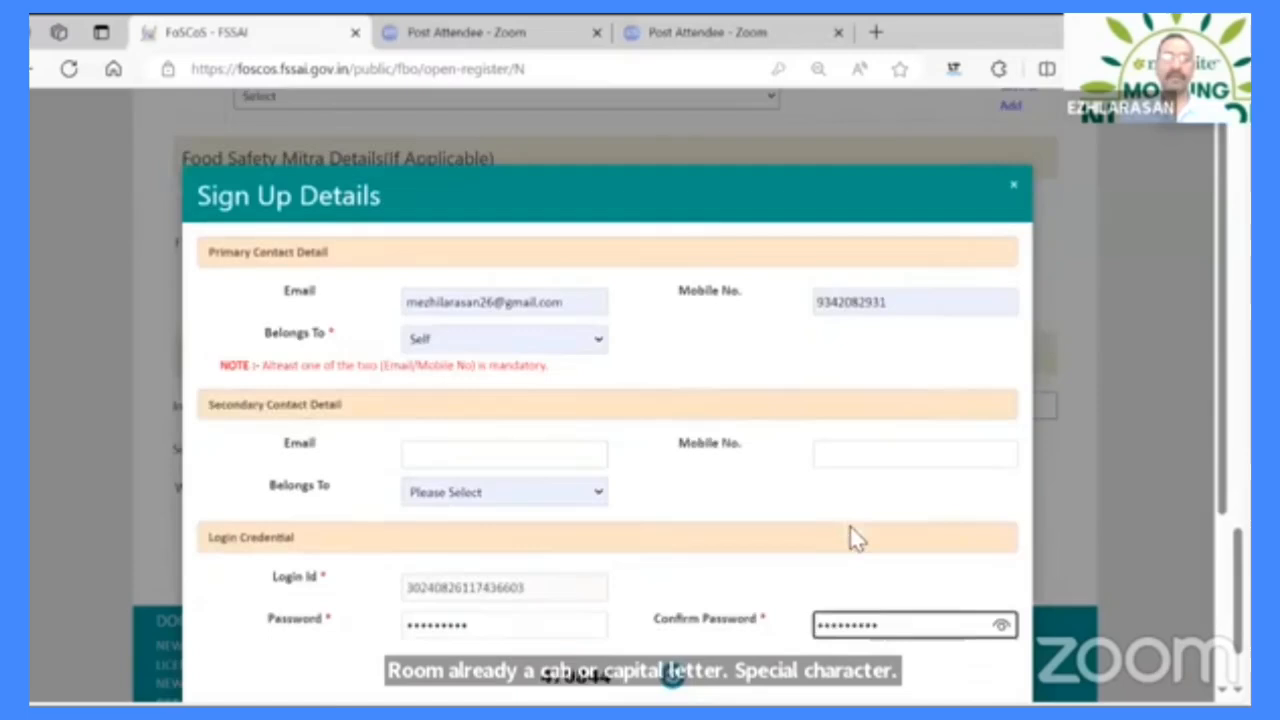
pyautogui.scroll(-1, 607, 557)
pyautogui.click(747, 553)
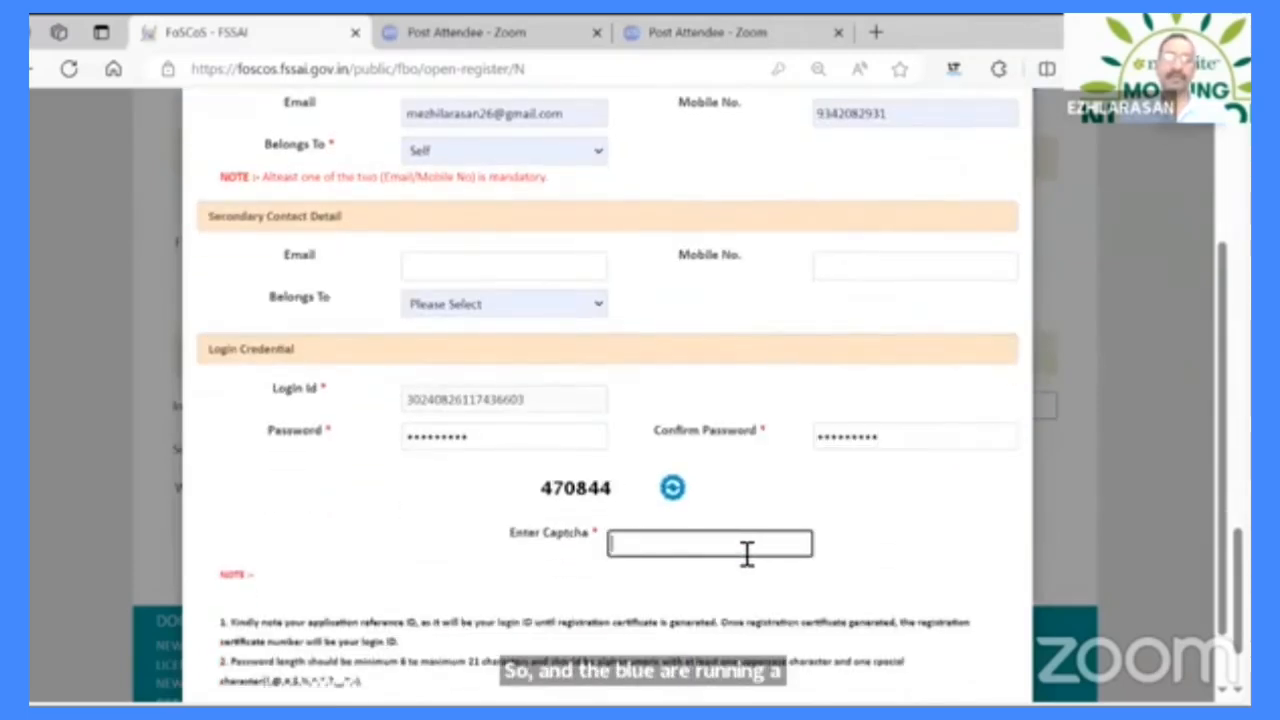
pyautogui.write('47')
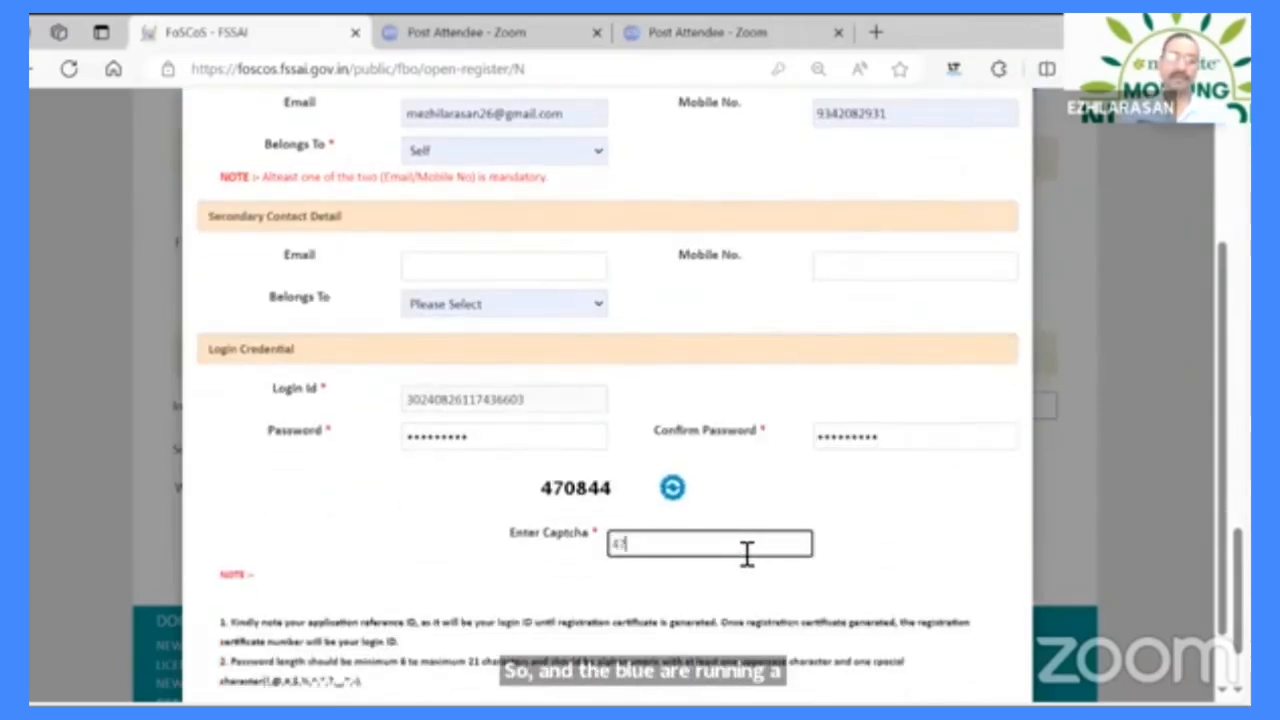
pyautogui.write('08')
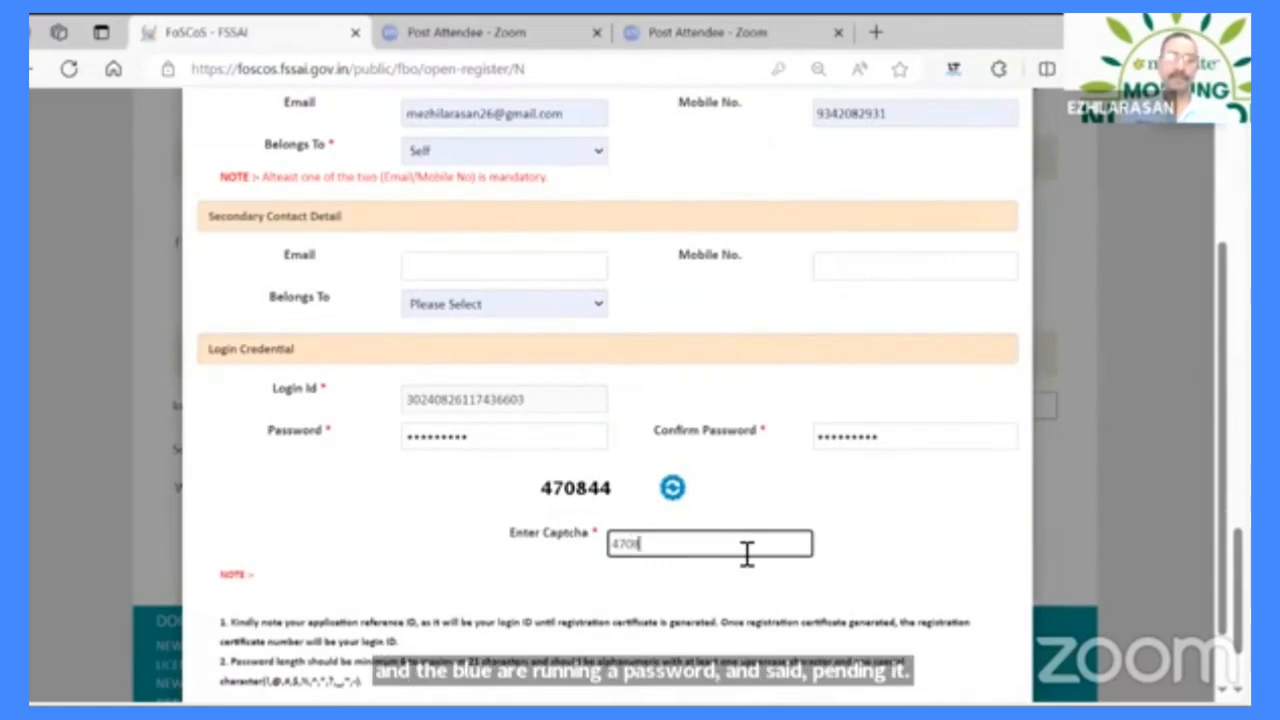
pyautogui.write('44')
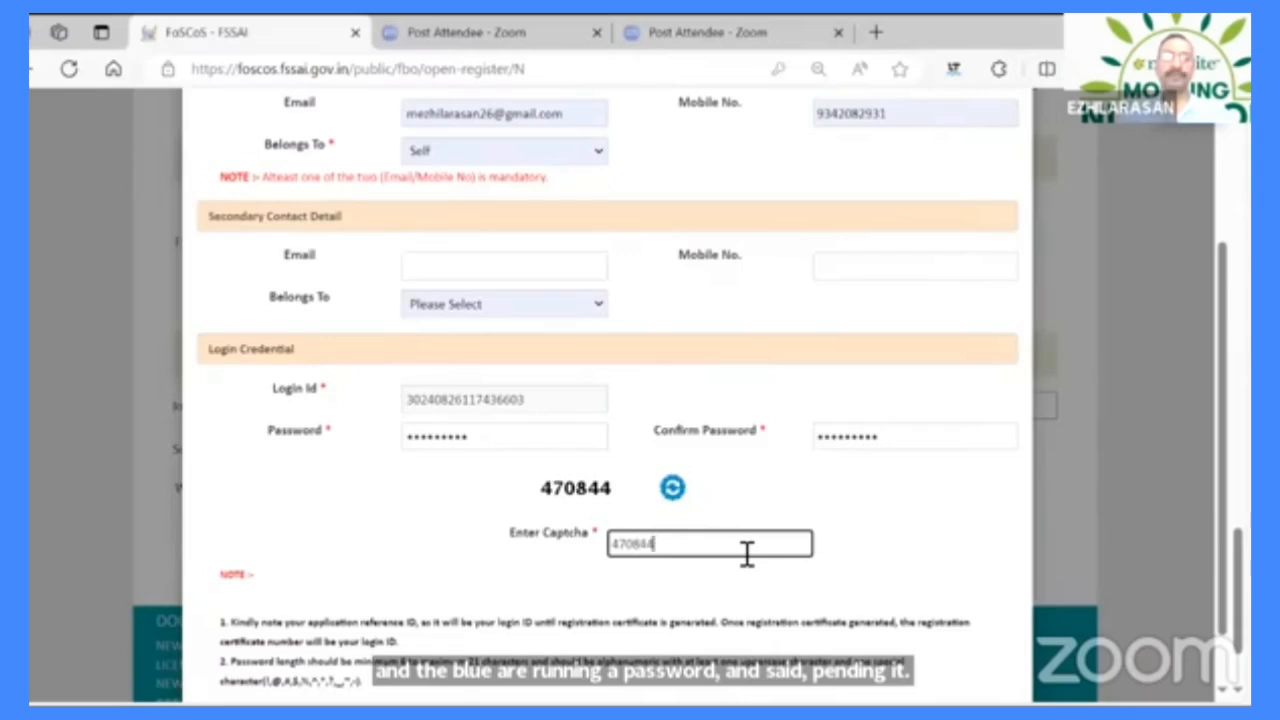
pyautogui.scroll(-1, 747, 553)
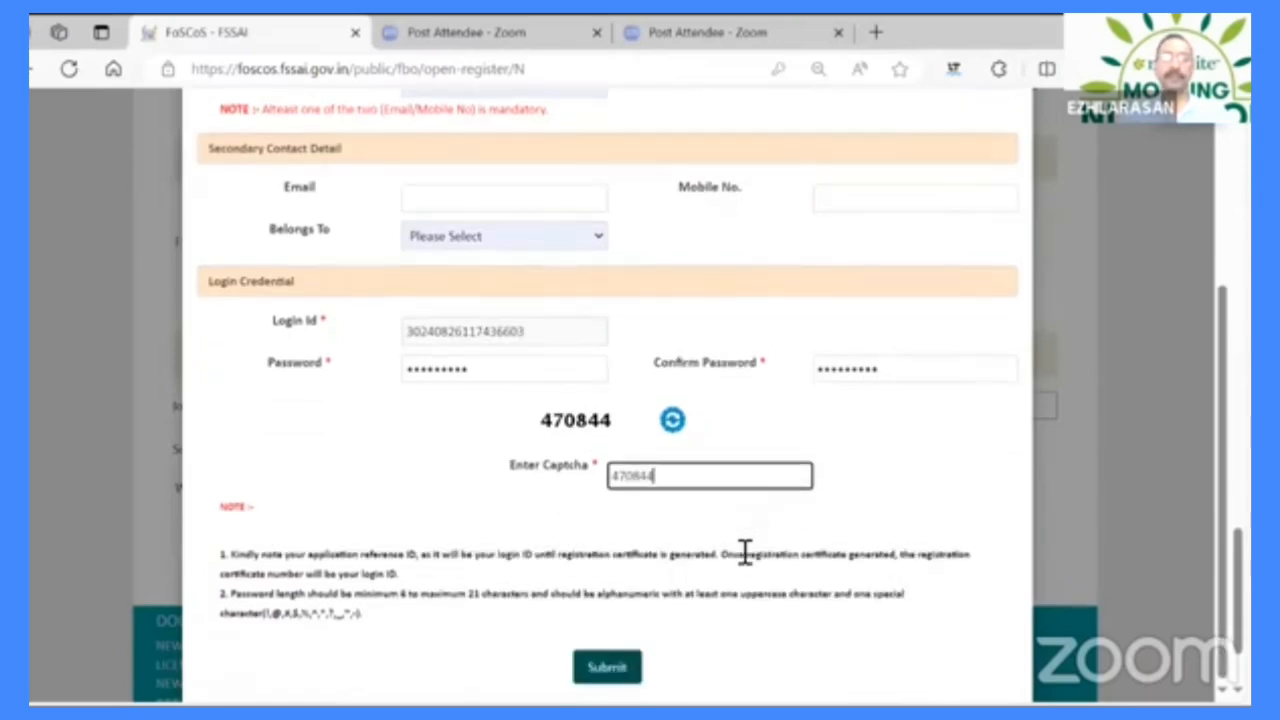
pyautogui.click(620, 670)
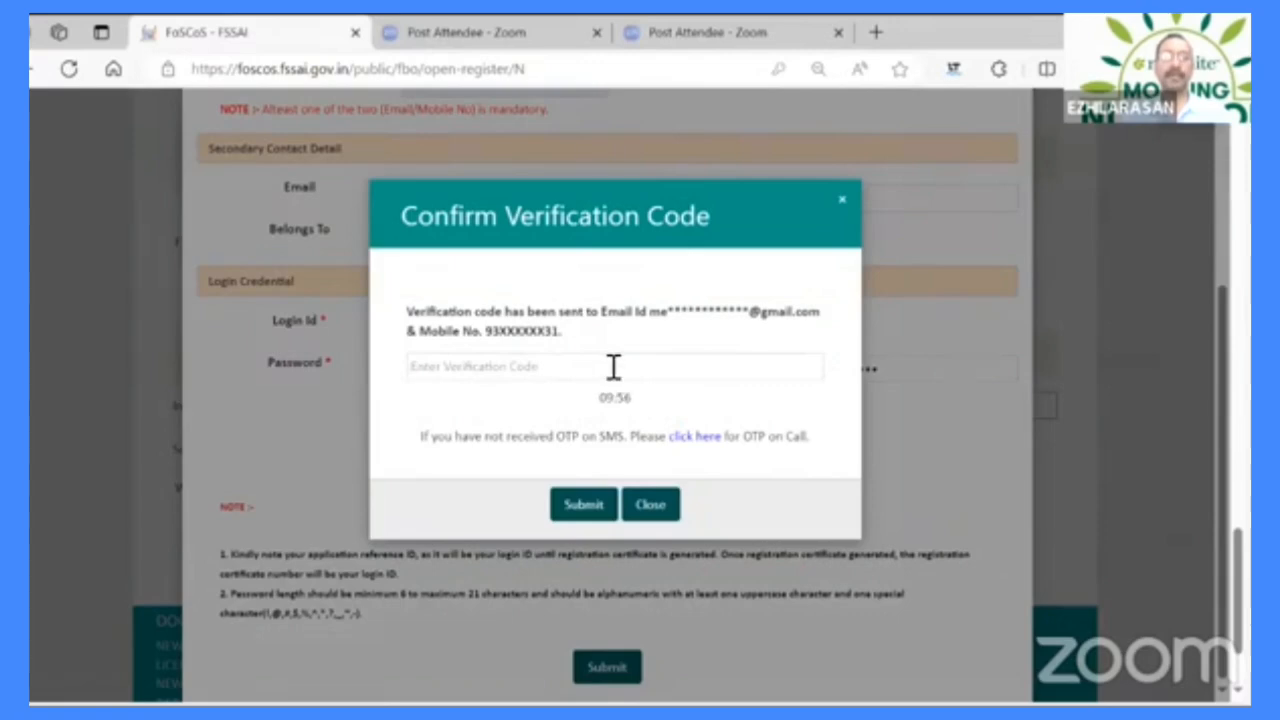
# Enter and submit the received verification code, then dismiss the sign-up success message.
pyautogui.click(605, 378)
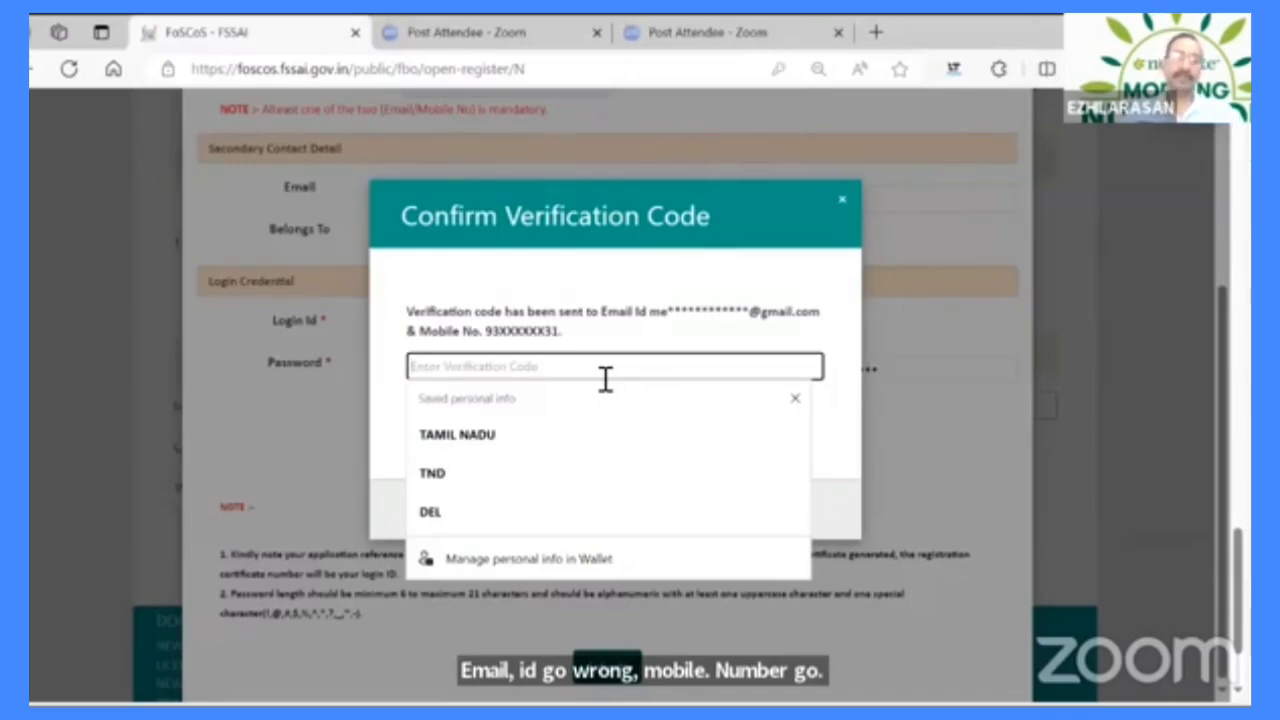
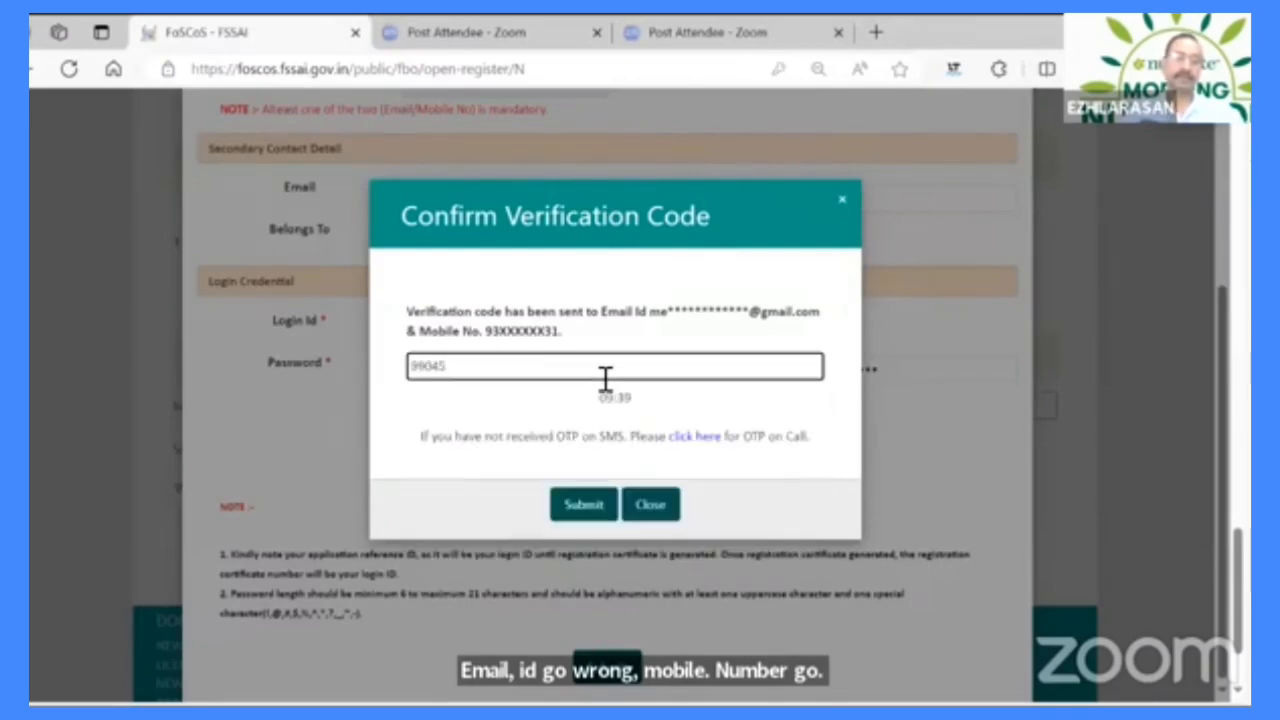
pyautogui.click(600, 514)
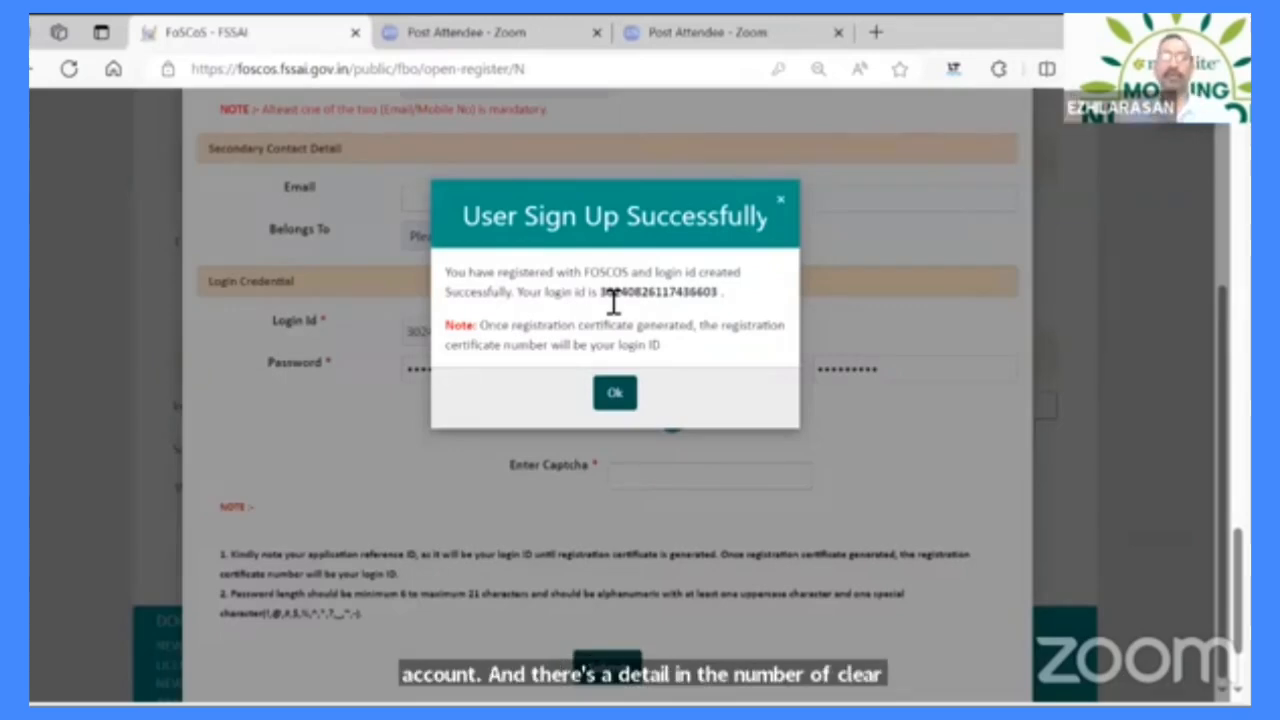
pyautogui.click(614, 396)
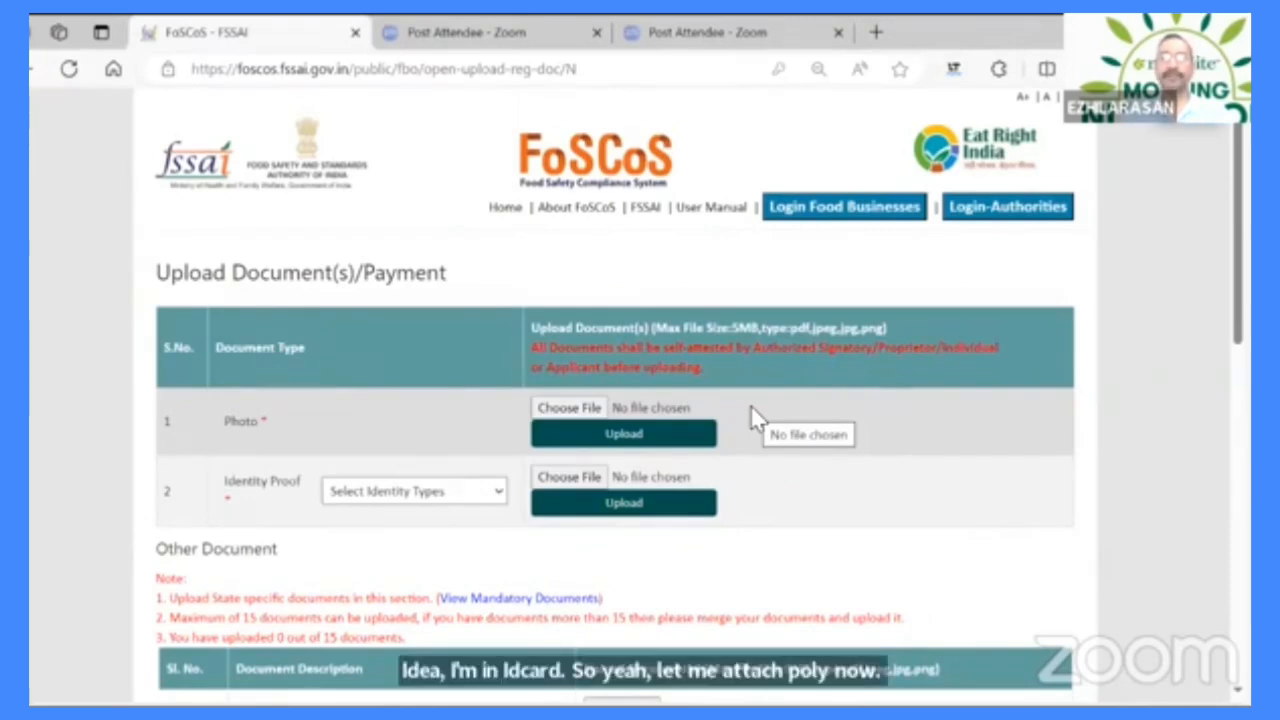
# Open the file picker for the Photo document.
pyautogui.click(583, 409)
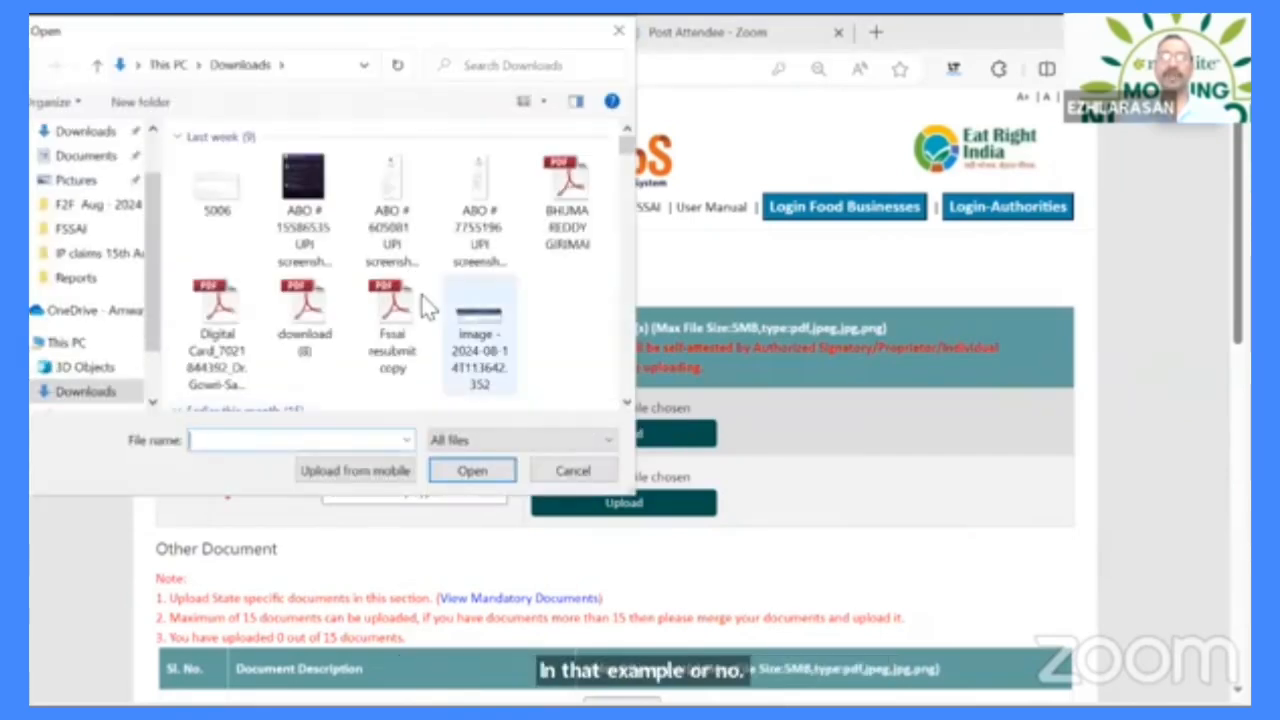
# Browse from This PC into the C: drive's old backup personal data folder.
pyautogui.scroll(-4, 270, 293)
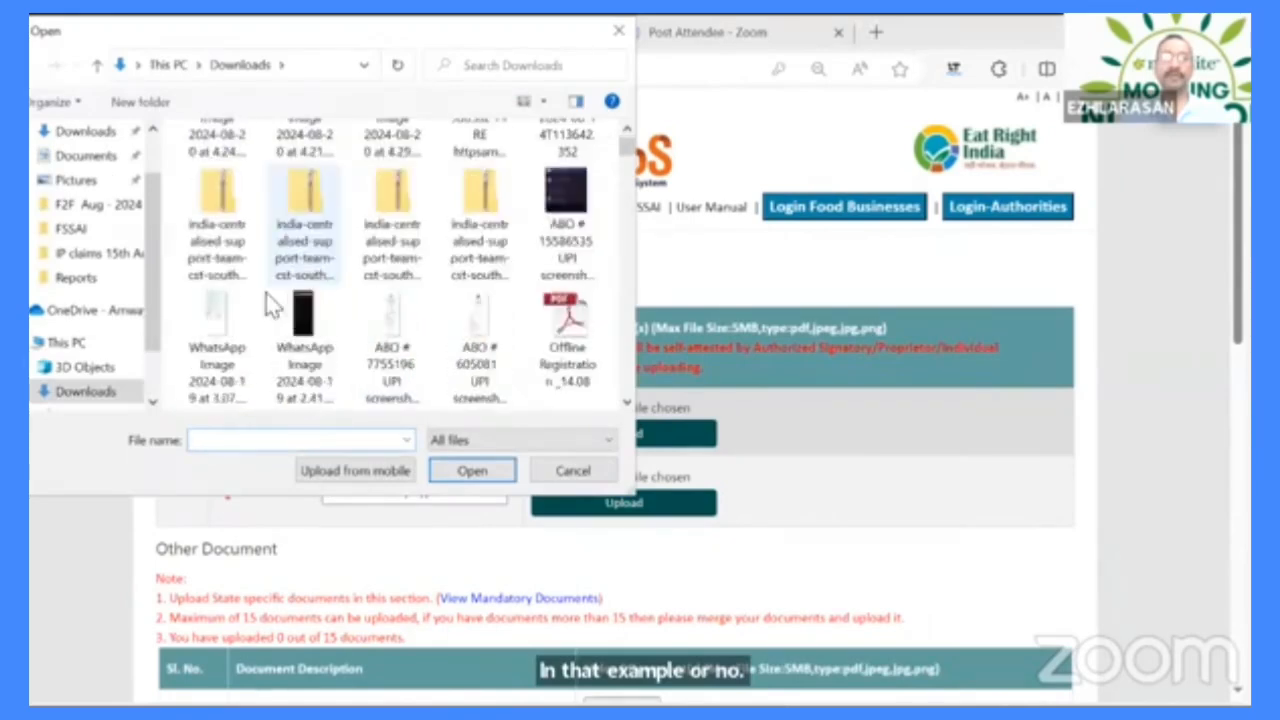
pyautogui.scroll(-6, 325, 272)
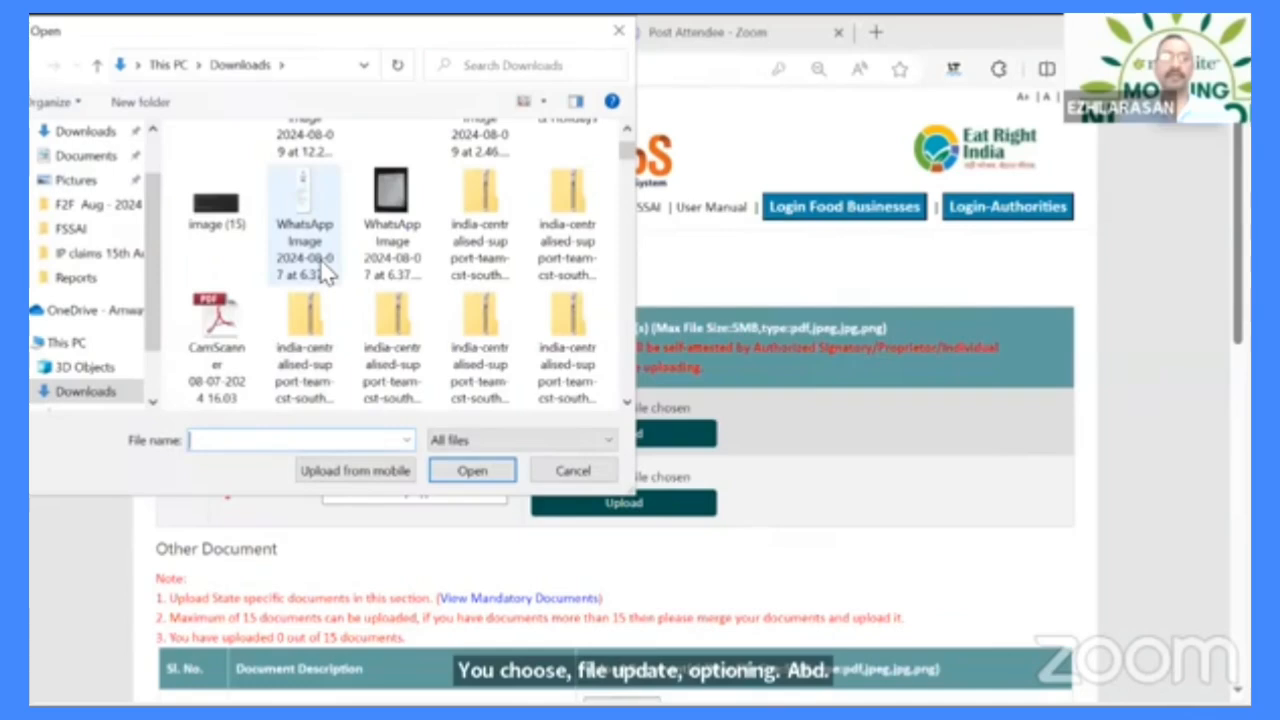
pyautogui.scroll(-5, 325, 272)
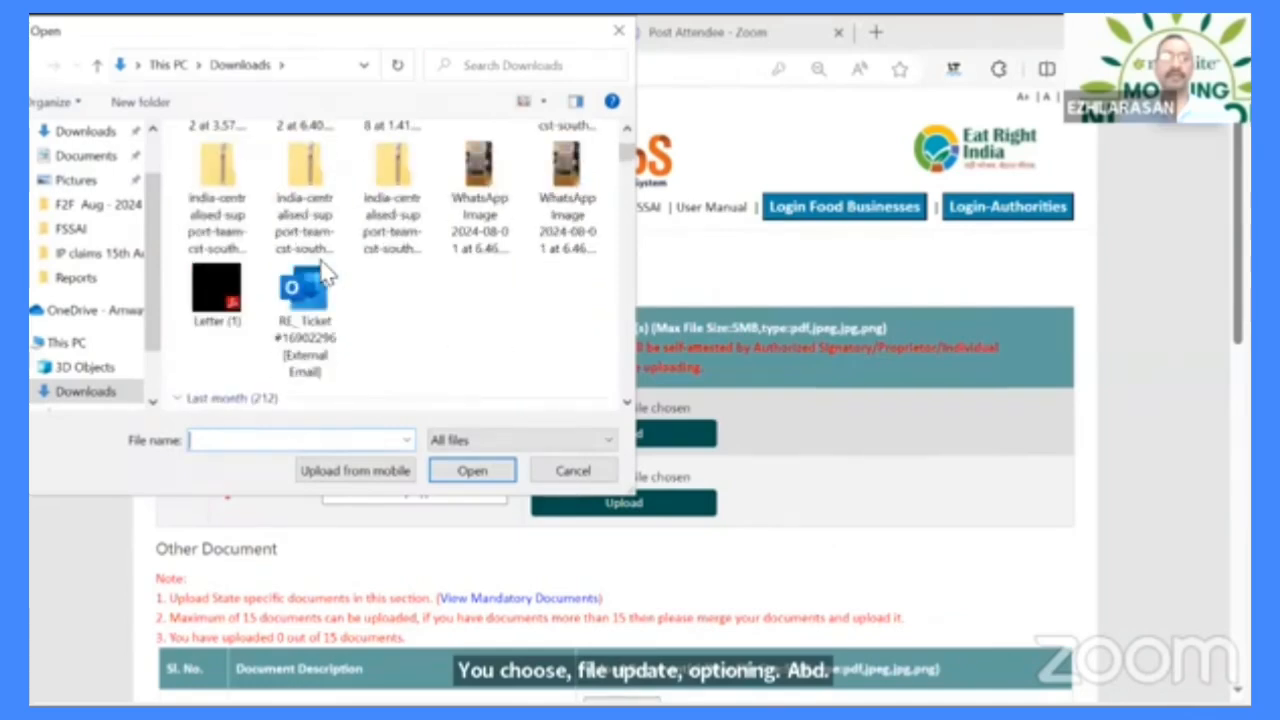
pyautogui.scroll(-6, 300, 265)
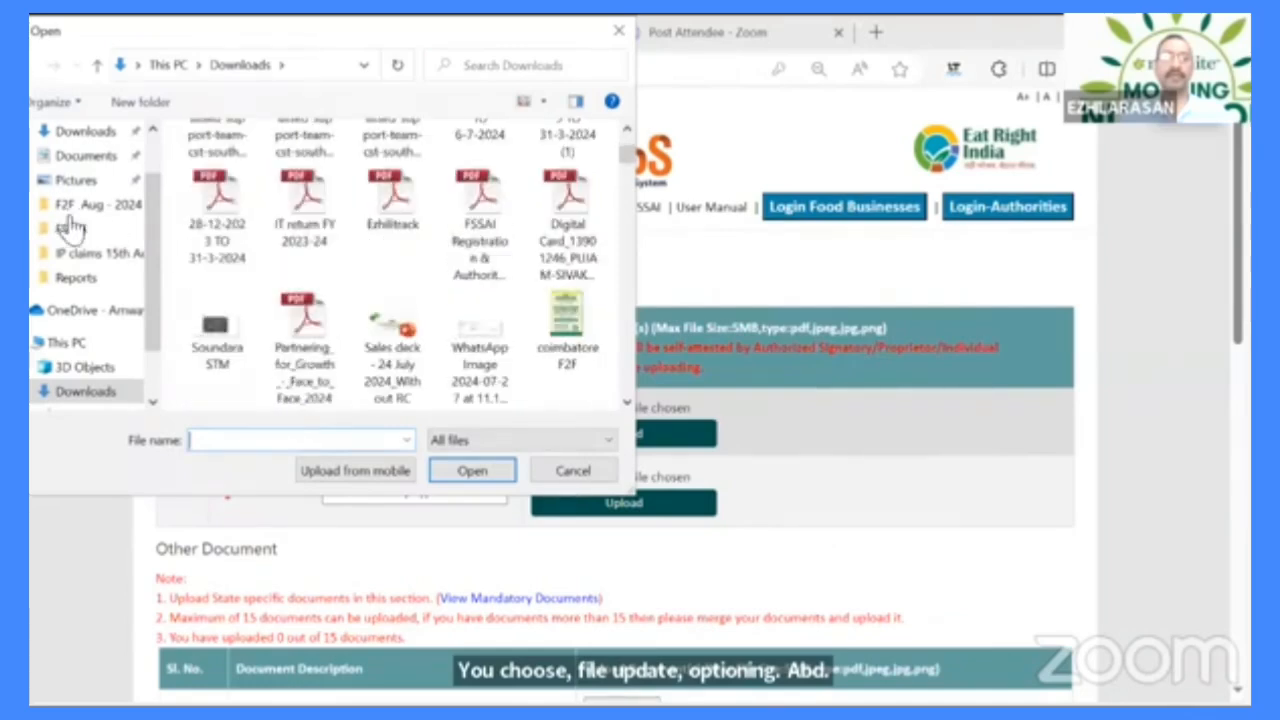
pyautogui.scroll(2, 90, 245)
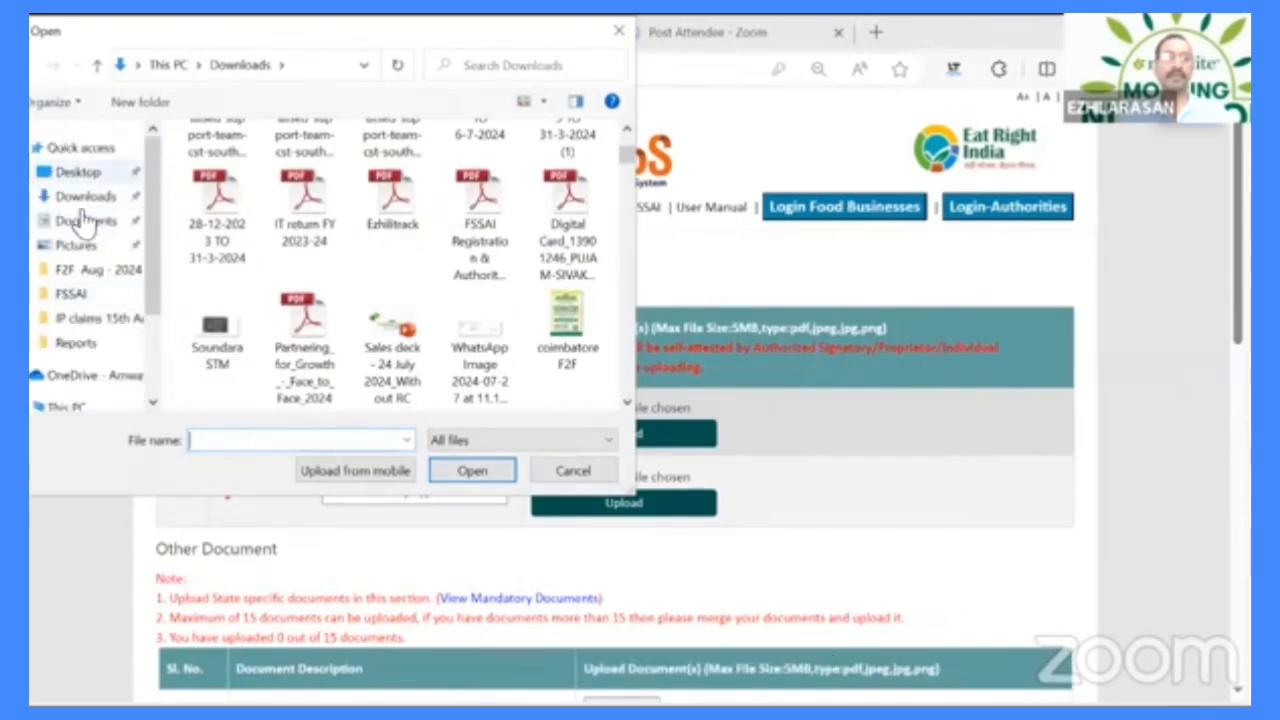
pyautogui.scroll(-2, 88, 280)
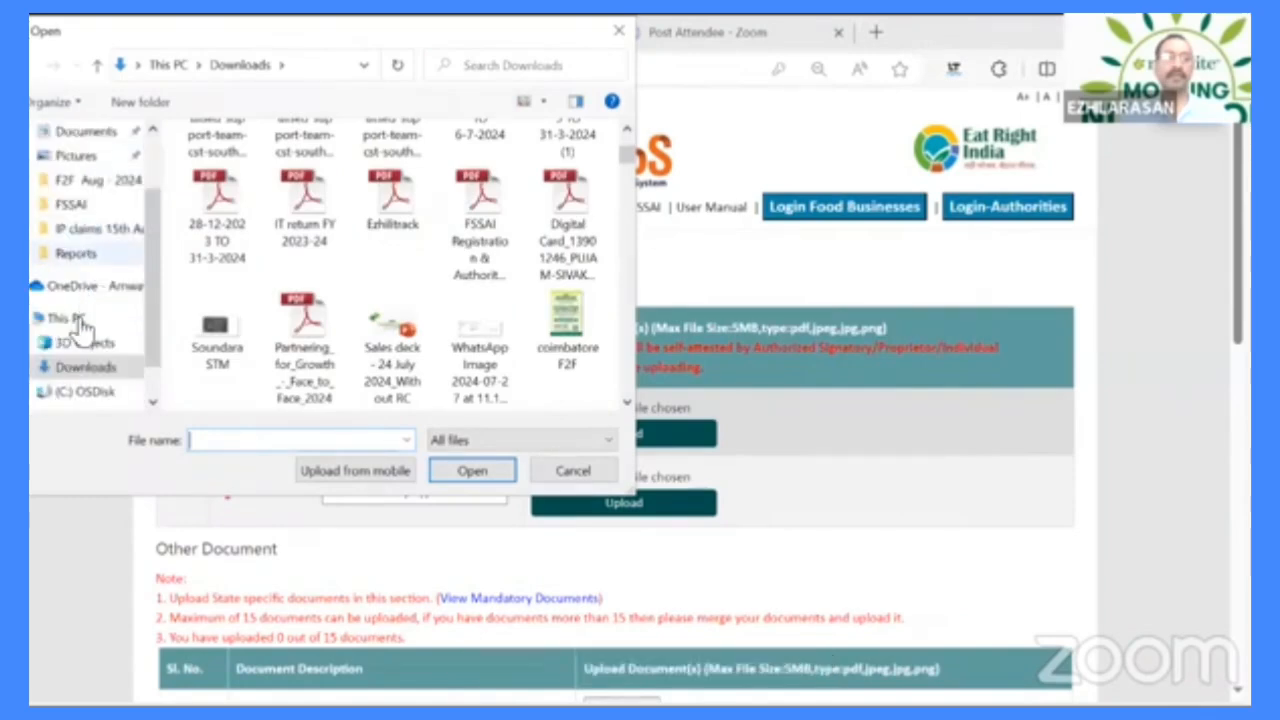
pyautogui.click(78, 320)
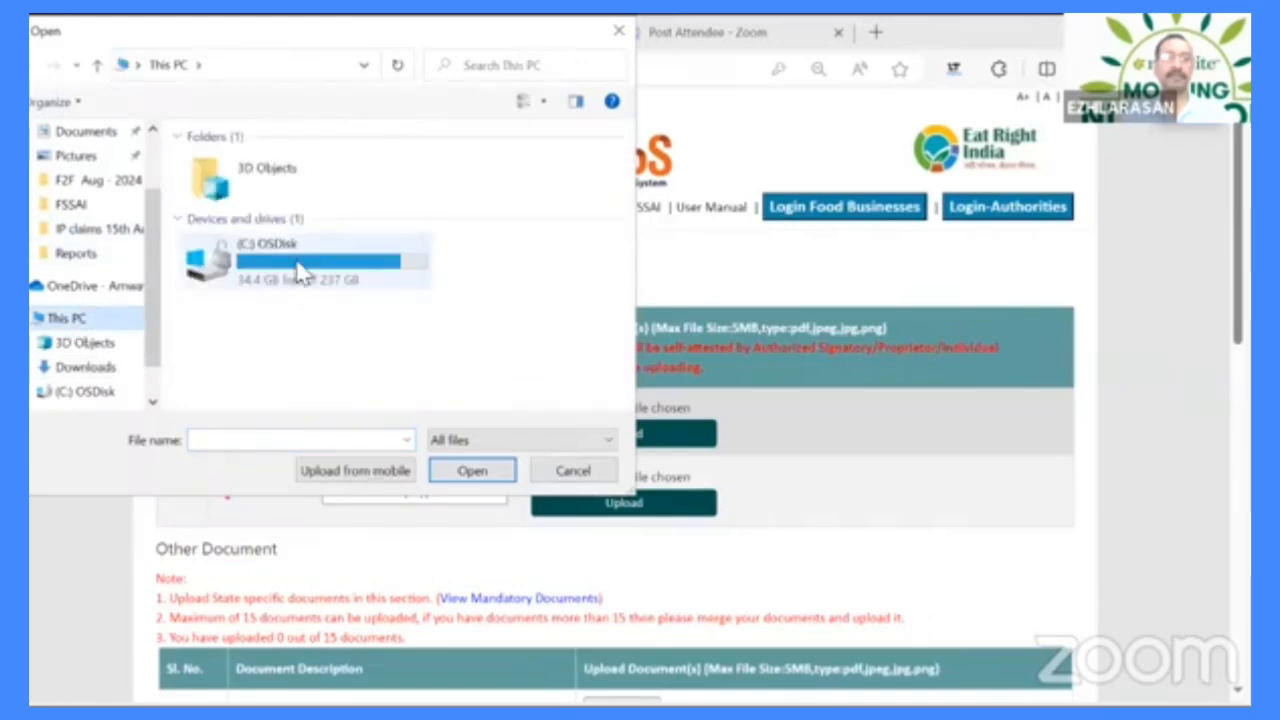
pyautogui.doubleClick(297, 263)
pyautogui.doubleClick(262, 206)
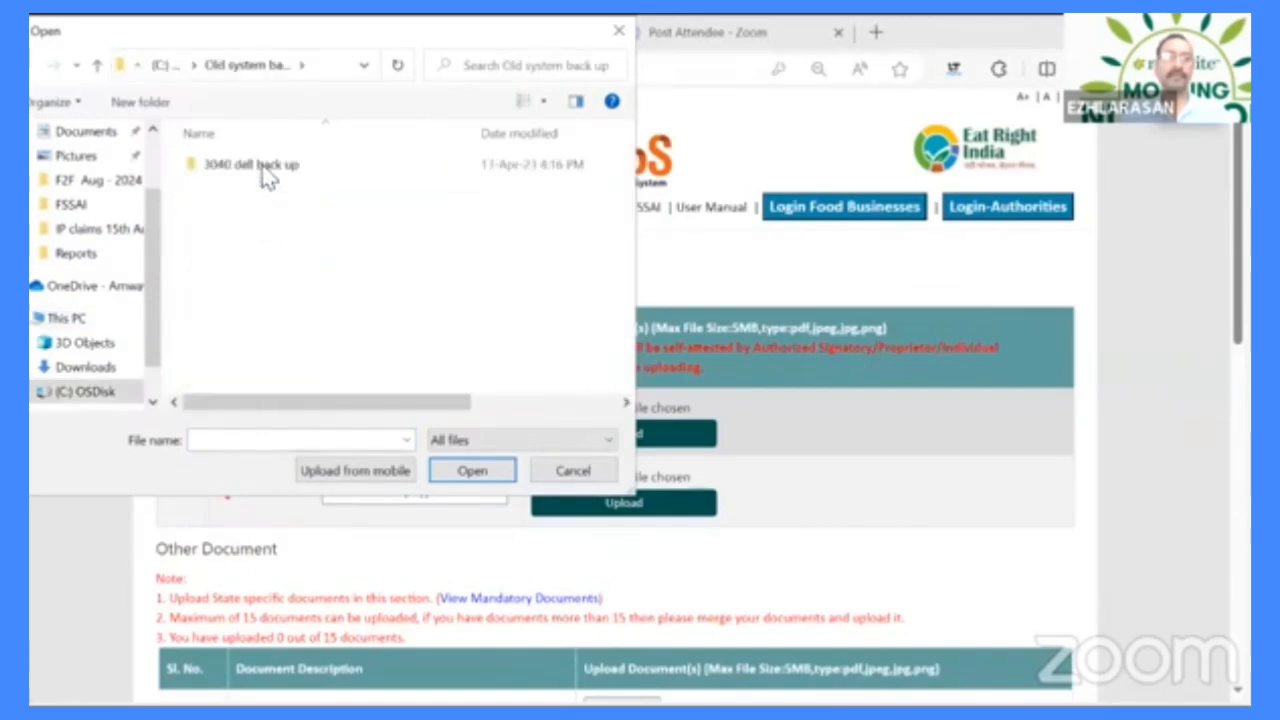
pyautogui.doubleClick(250, 164)
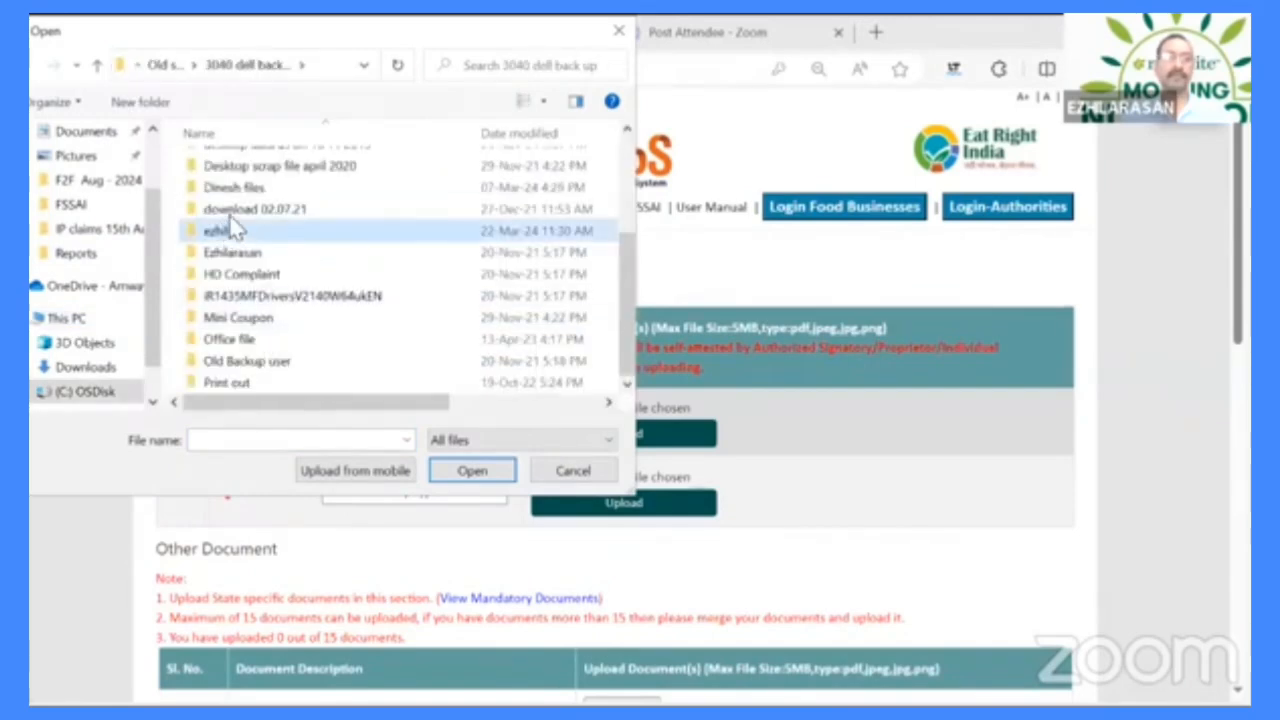
pyautogui.doubleClick(238, 228)
pyautogui.doubleClick(253, 208)
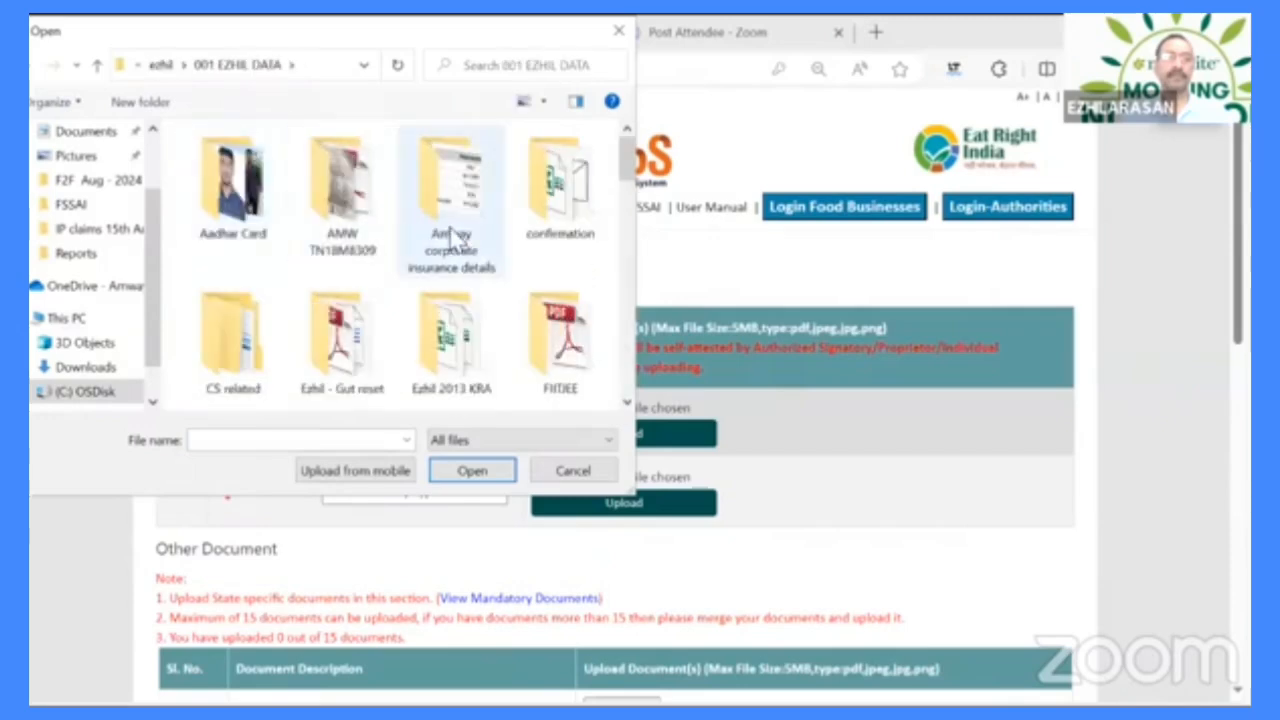
pyautogui.scroll(-6, 358, 240)
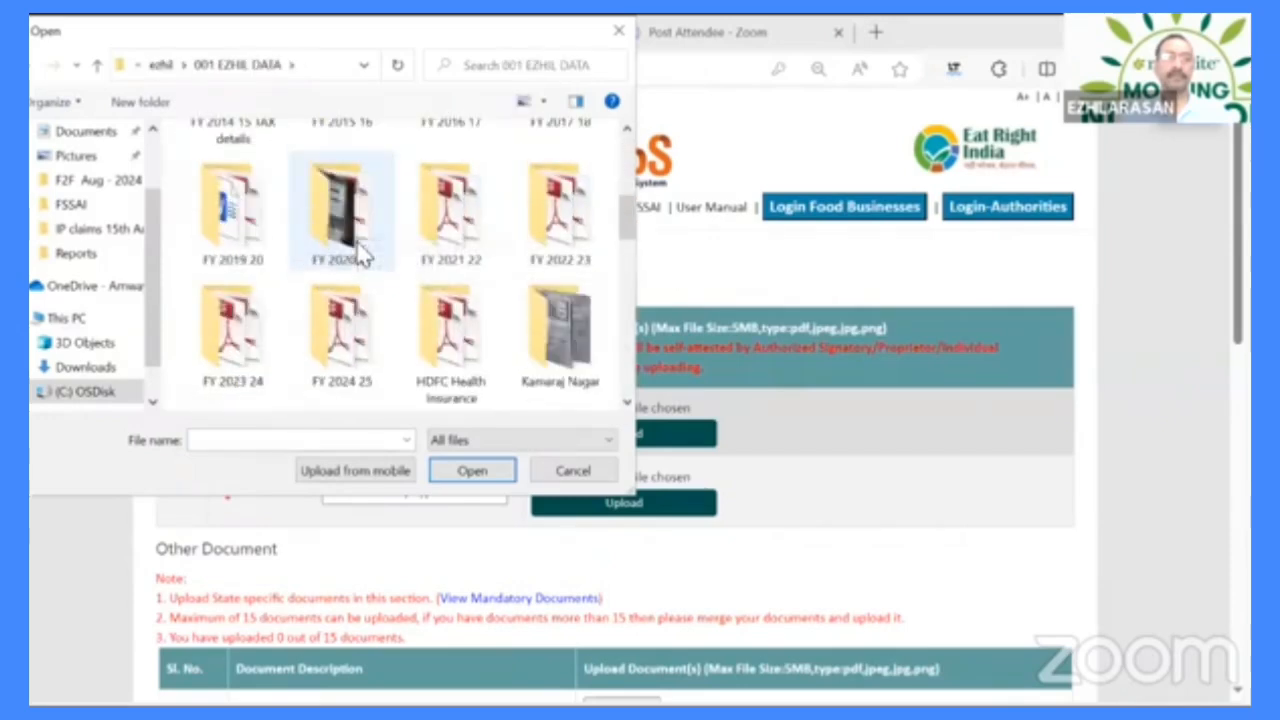
pyautogui.scroll(3, 357, 244)
pyautogui.scroll(1, 362, 255)
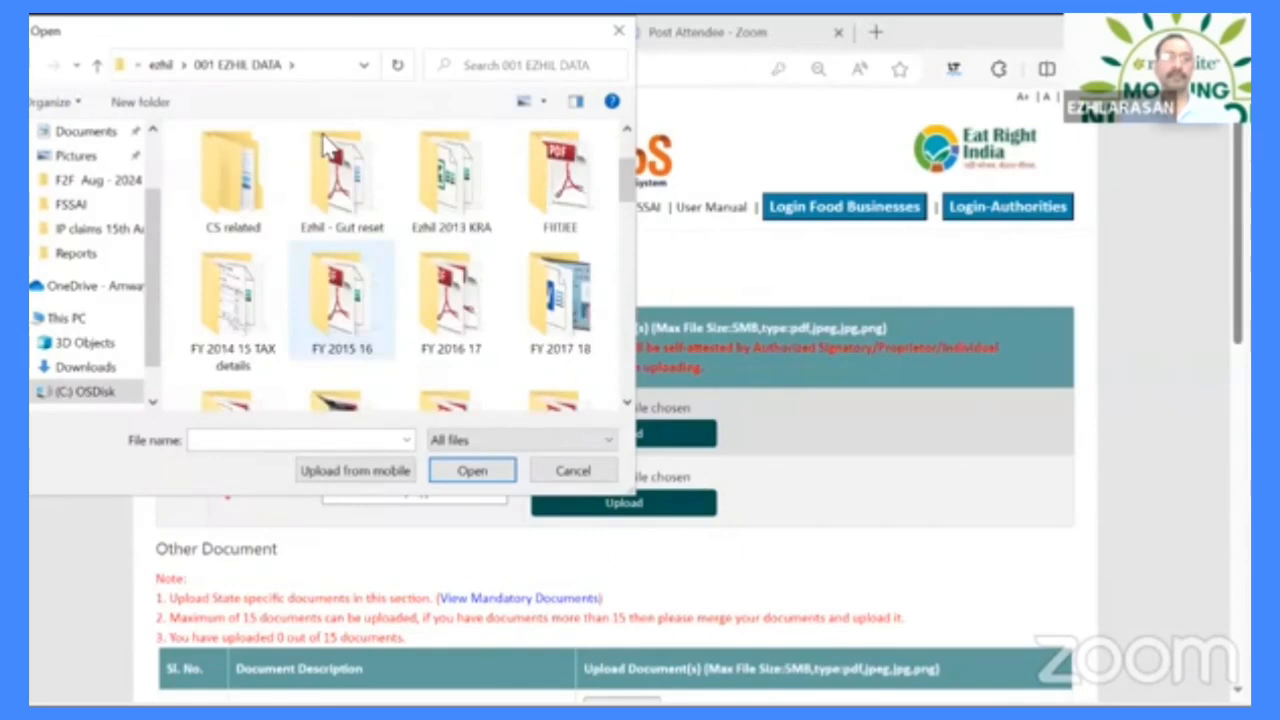
pyautogui.scroll(1, 326, 155)
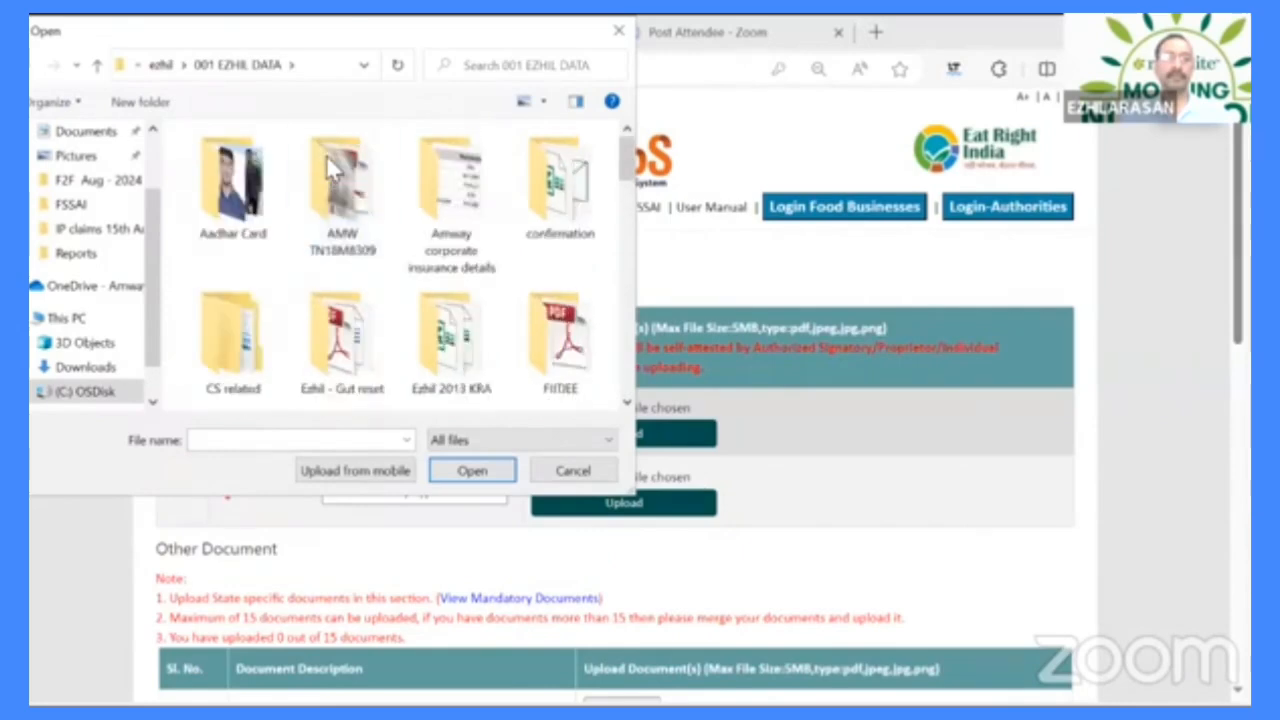
# Search the folder for the applicant's photo by name, select it and upload it.
pyautogui.click(492, 70)
pyautogui.write('ezhil')
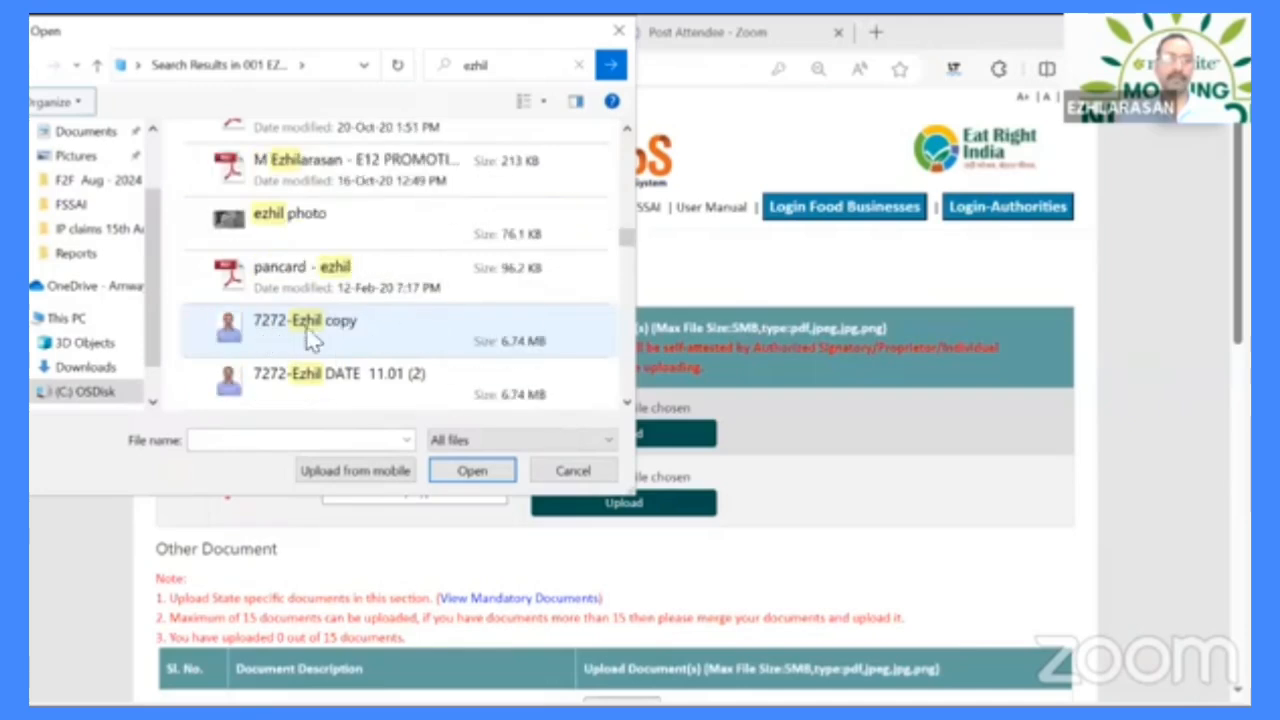
pyautogui.click(235, 325)
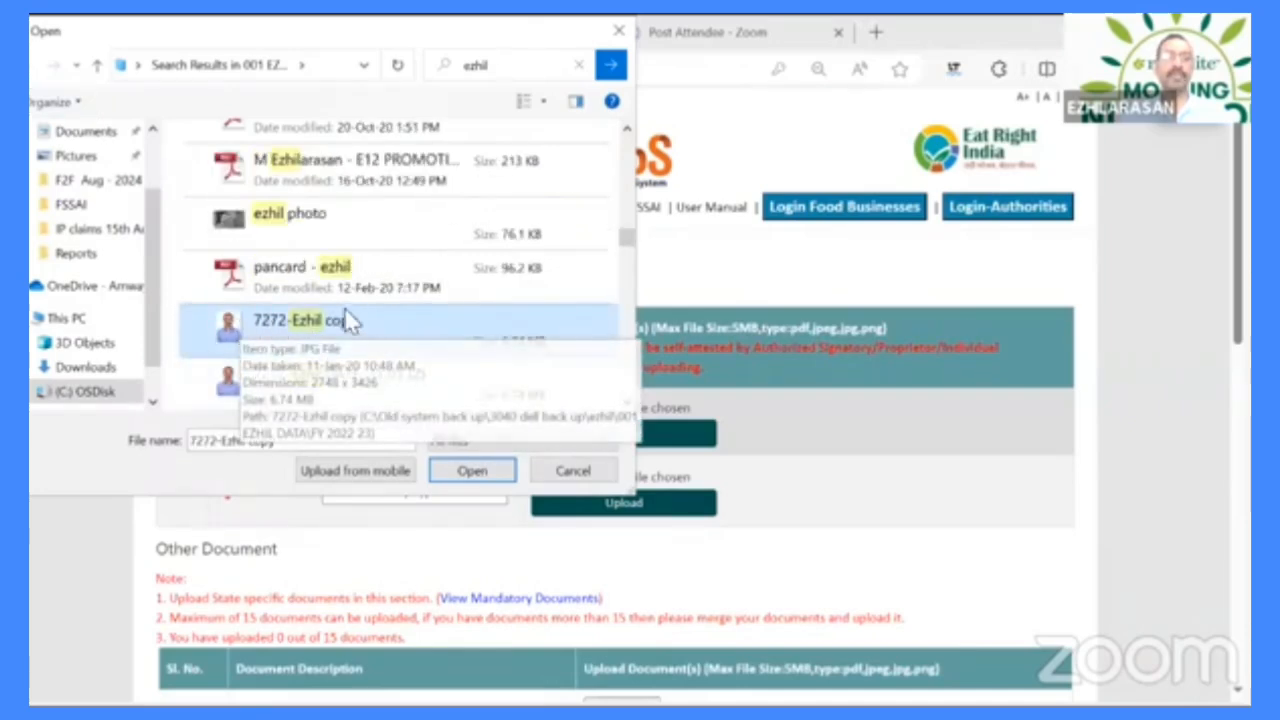
pyautogui.click(476, 470)
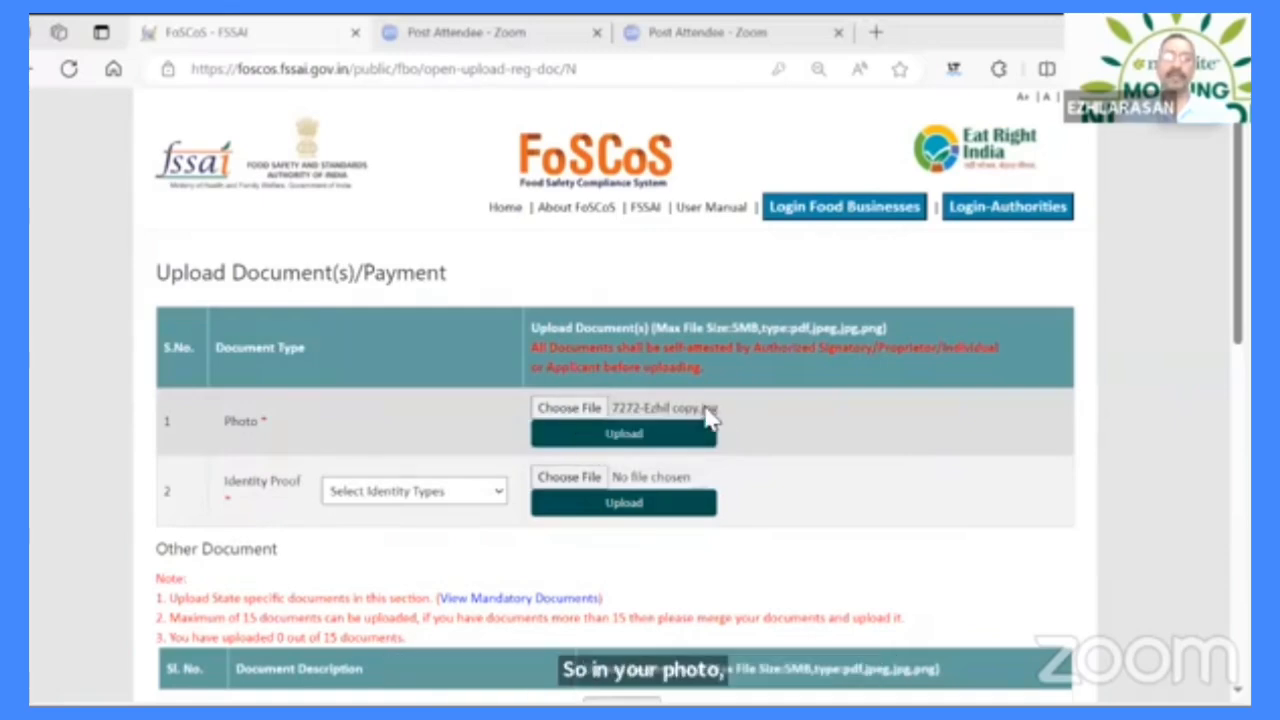
pyautogui.click(648, 433)
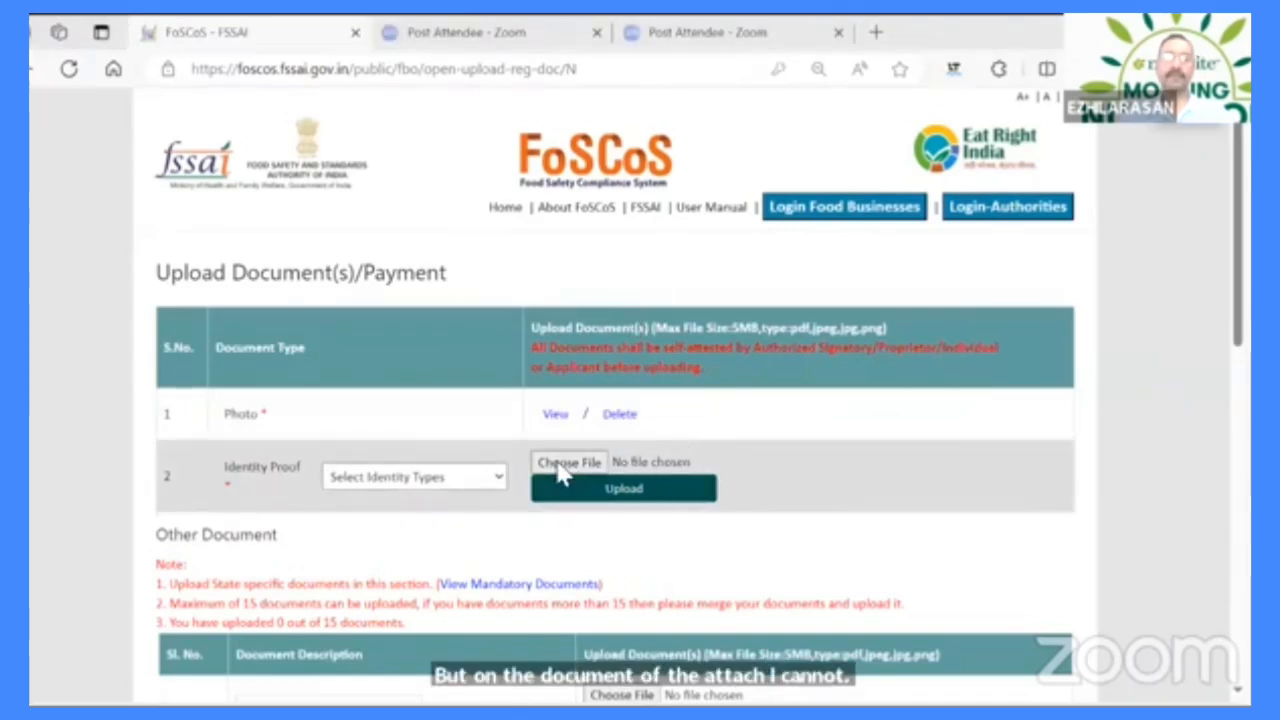
# Choose Aadhar Card as the identity proof and upload its PDF from Downloads.
pyautogui.click(468, 486)
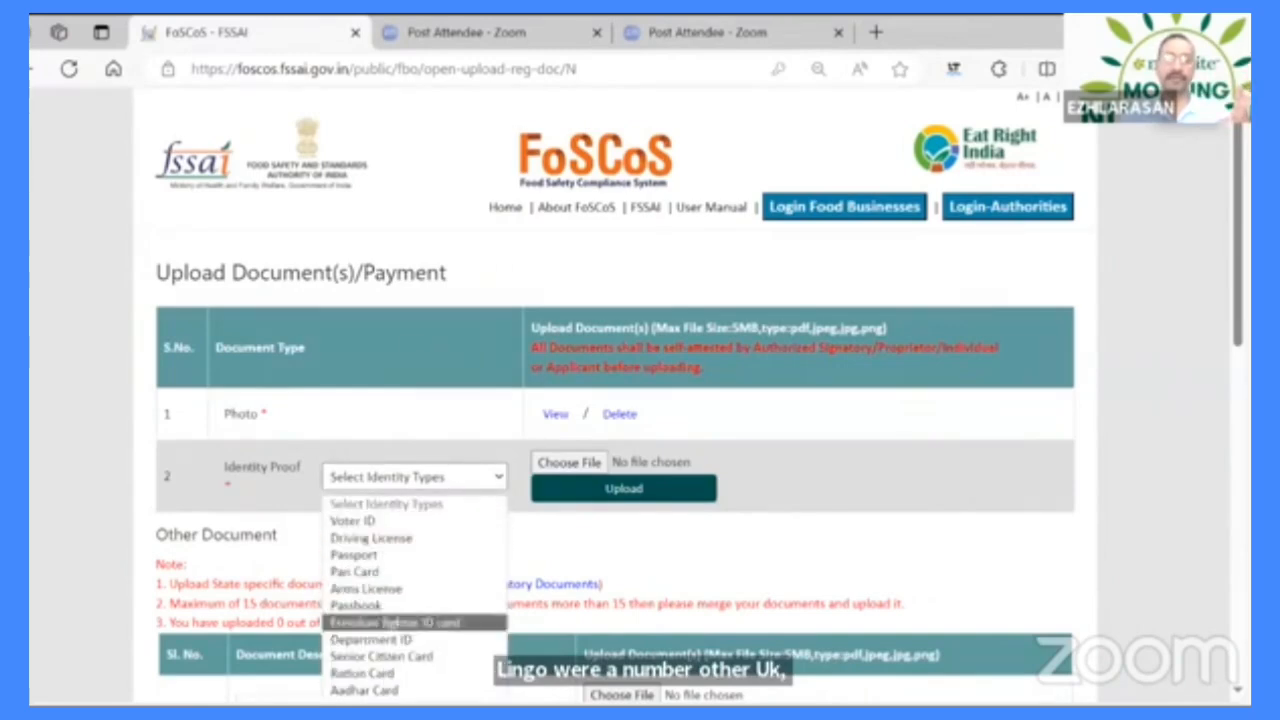
pyautogui.click(400, 690)
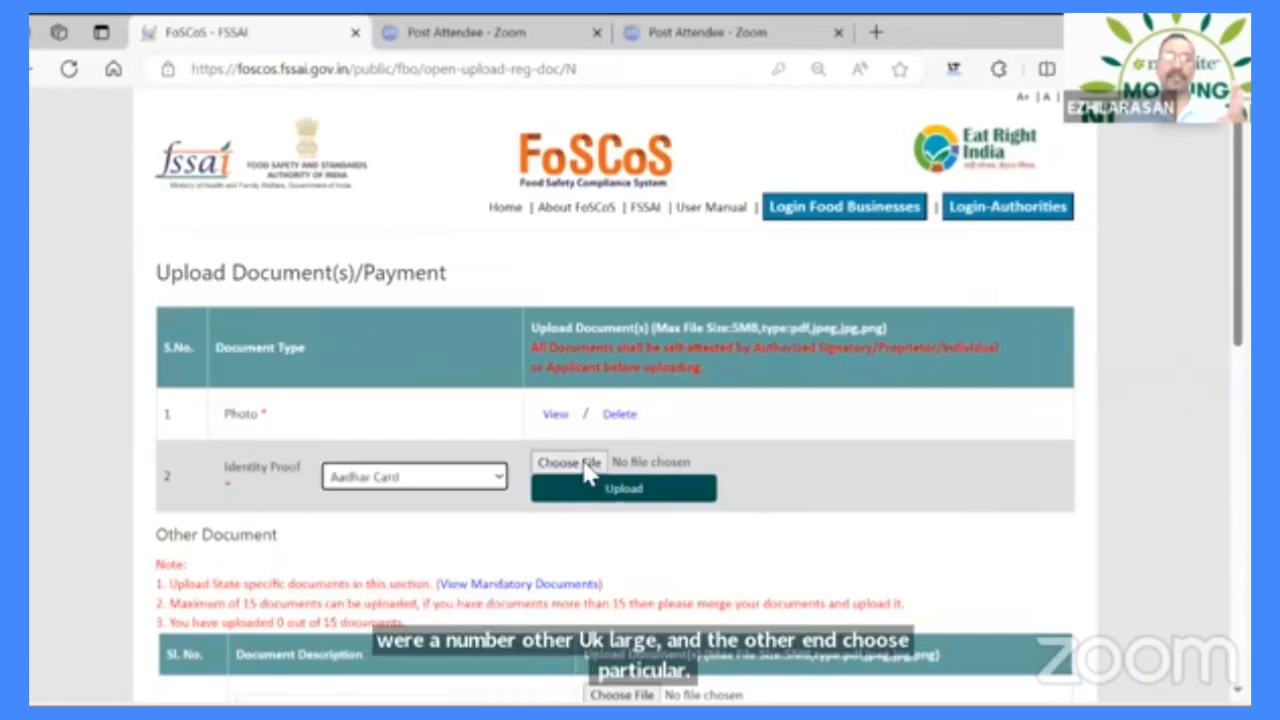
pyautogui.click(569, 462)
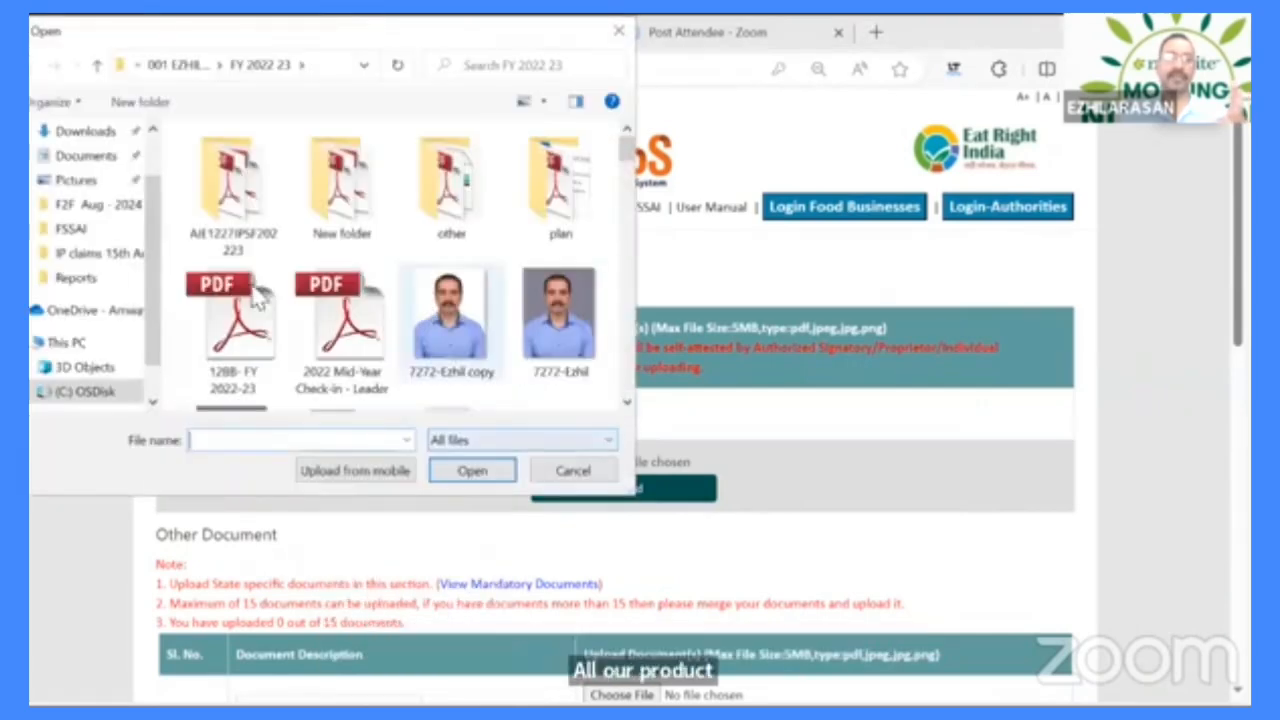
pyautogui.click(74, 133)
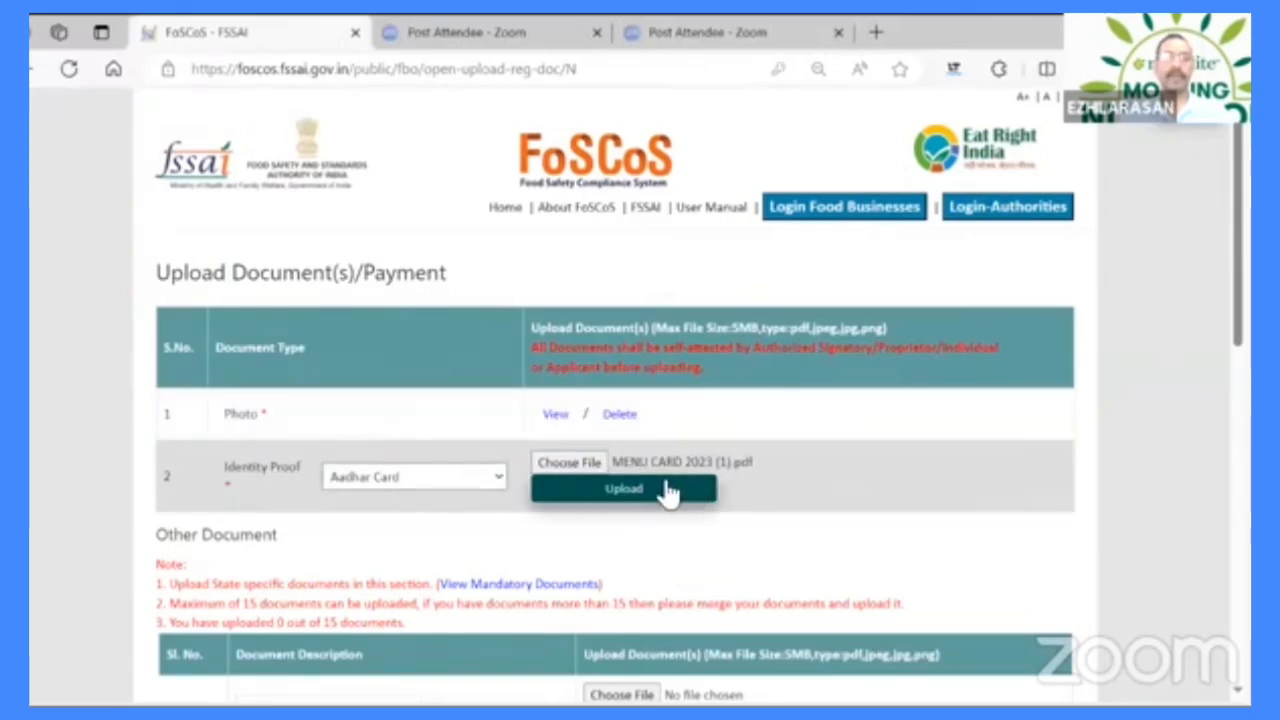
pyautogui.click(664, 492)
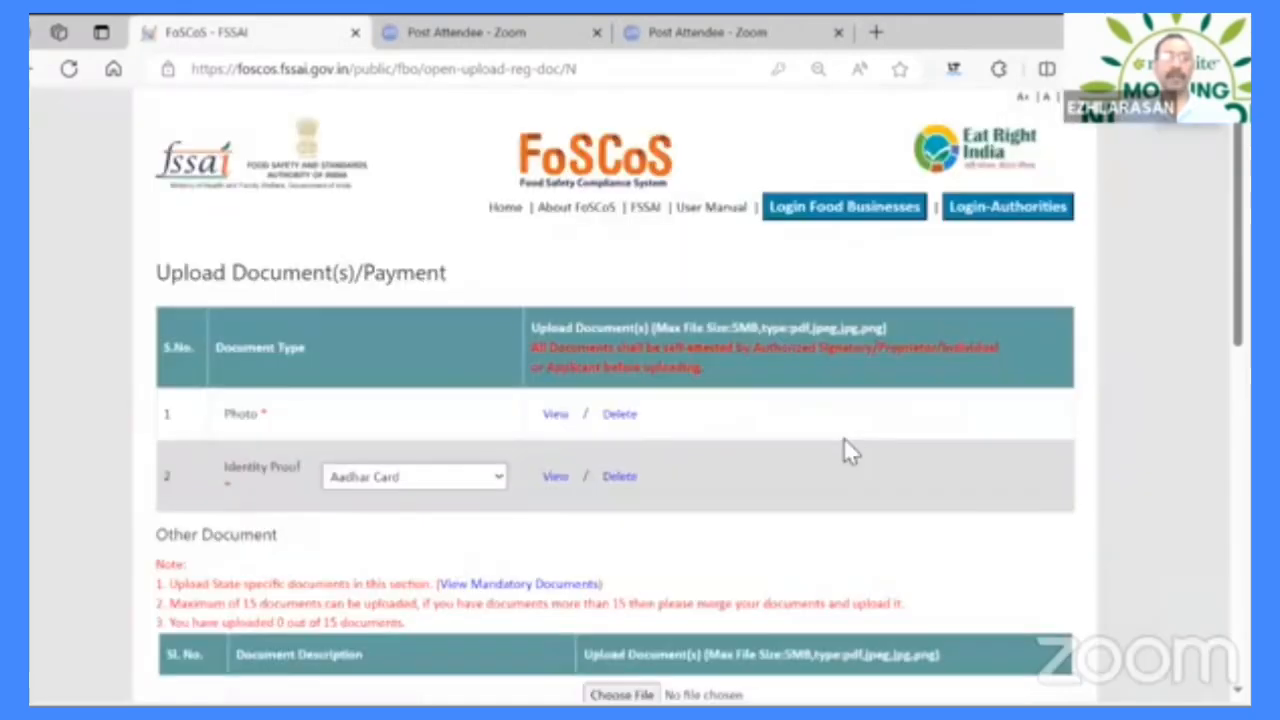
# Add a Proof of Premises document under Other Document and upload its PDF.
pyautogui.scroll(-1, 674, 410)
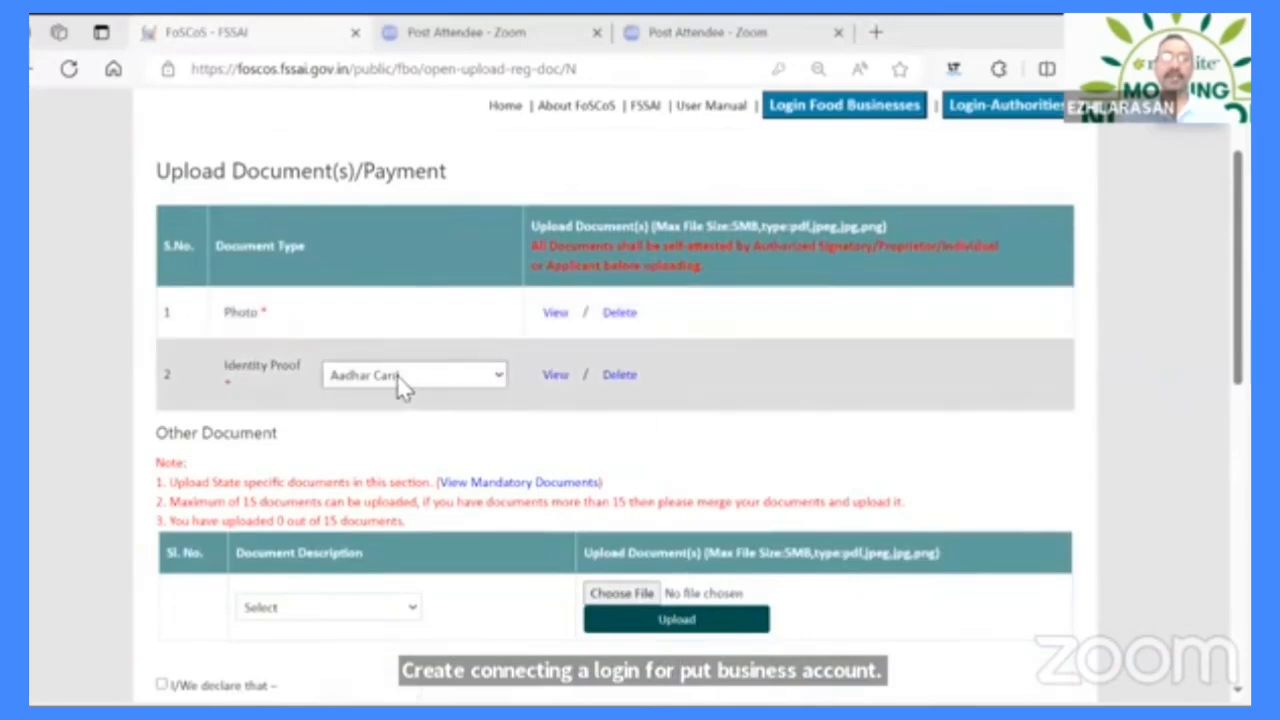
pyautogui.scroll(-1, 808, 444)
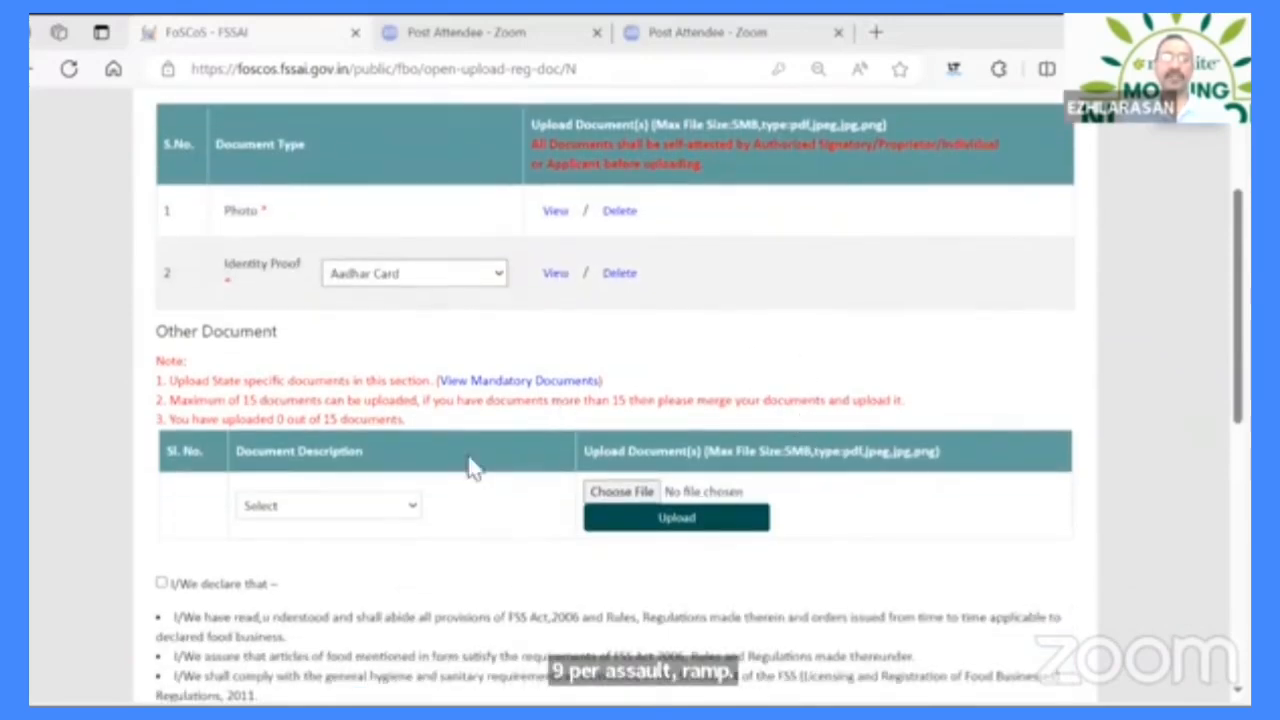
pyautogui.click(383, 505)
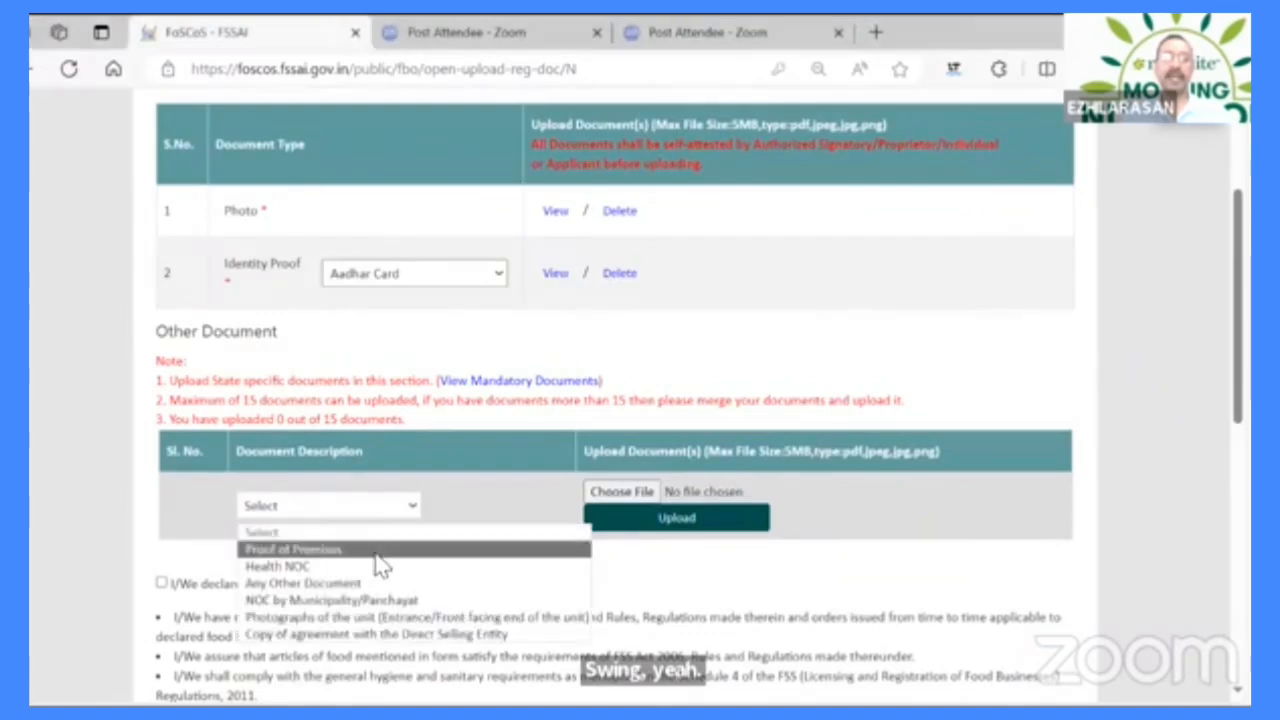
pyautogui.click(450, 545)
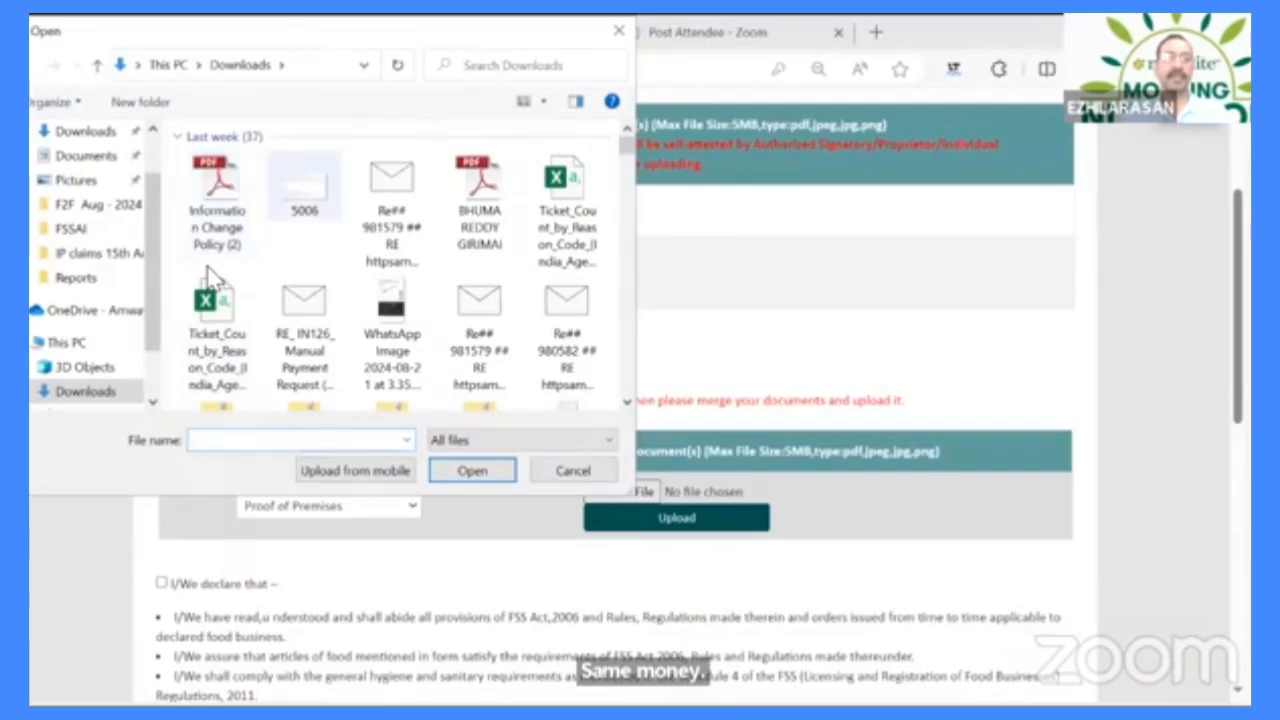
pyautogui.doubleClick(479, 190)
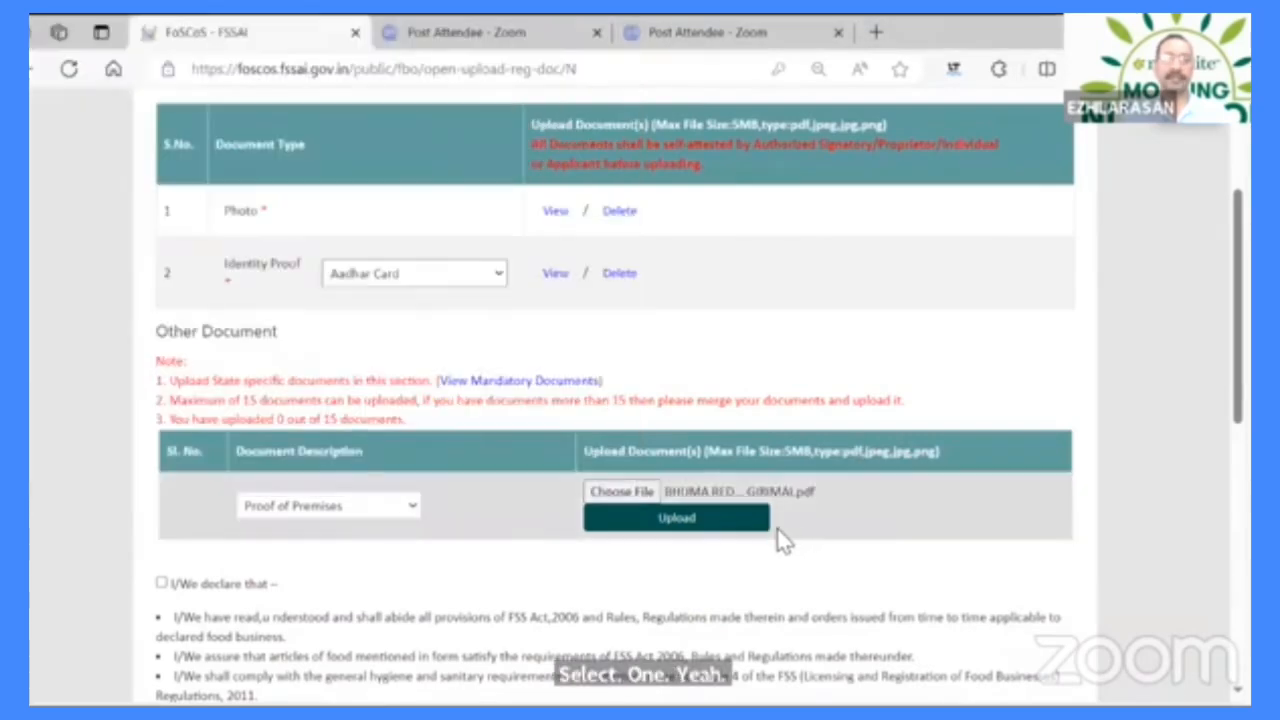
pyautogui.click(720, 534)
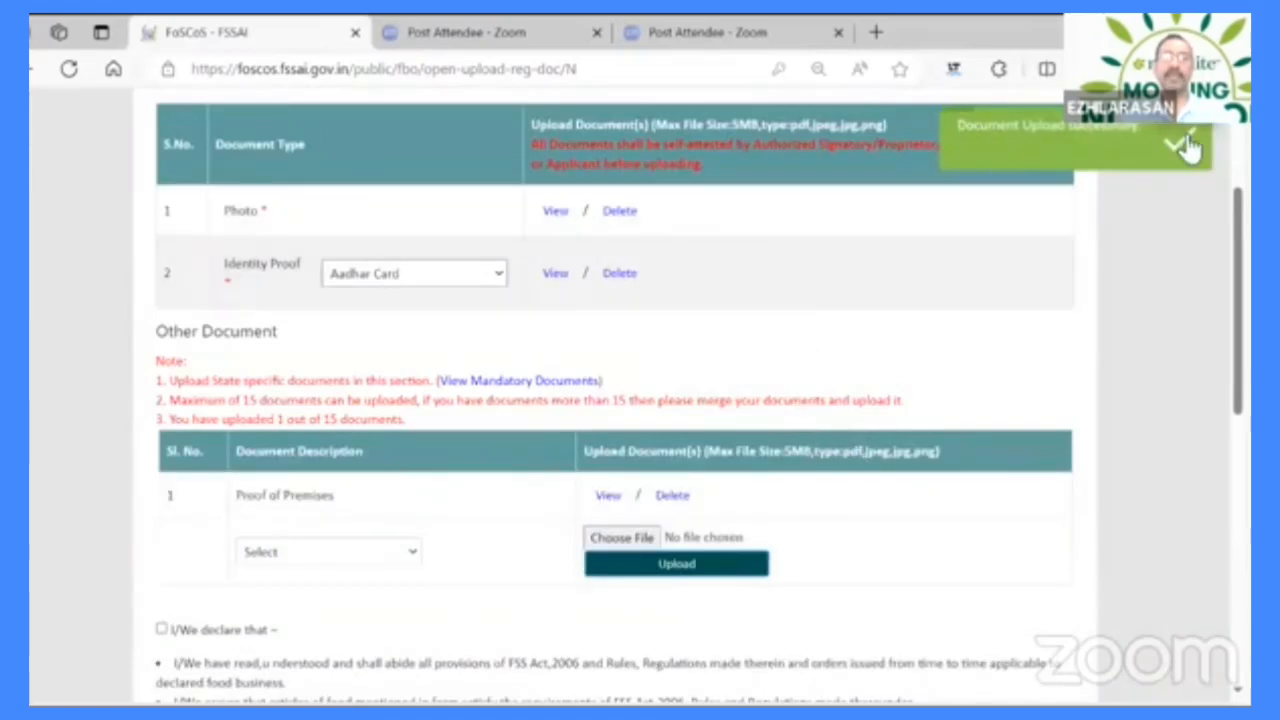
pyautogui.scroll(-2, 929, 369)
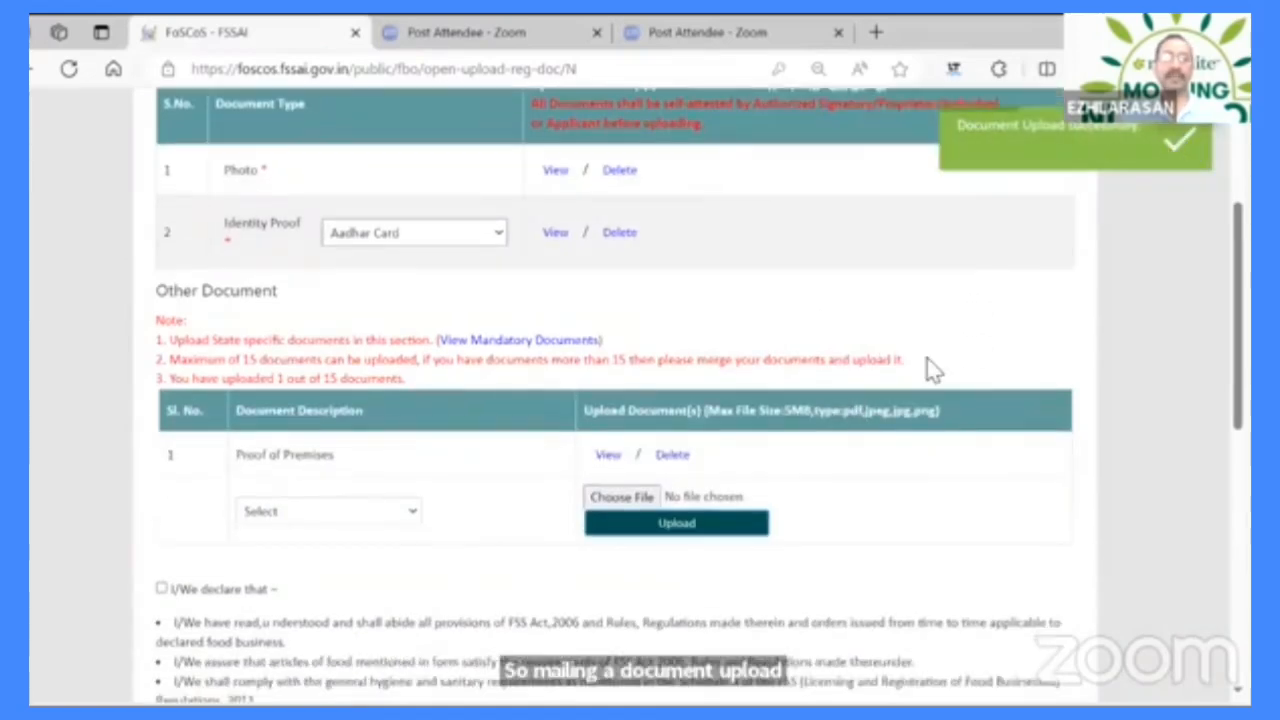
pyautogui.scroll(2, 531, 477)
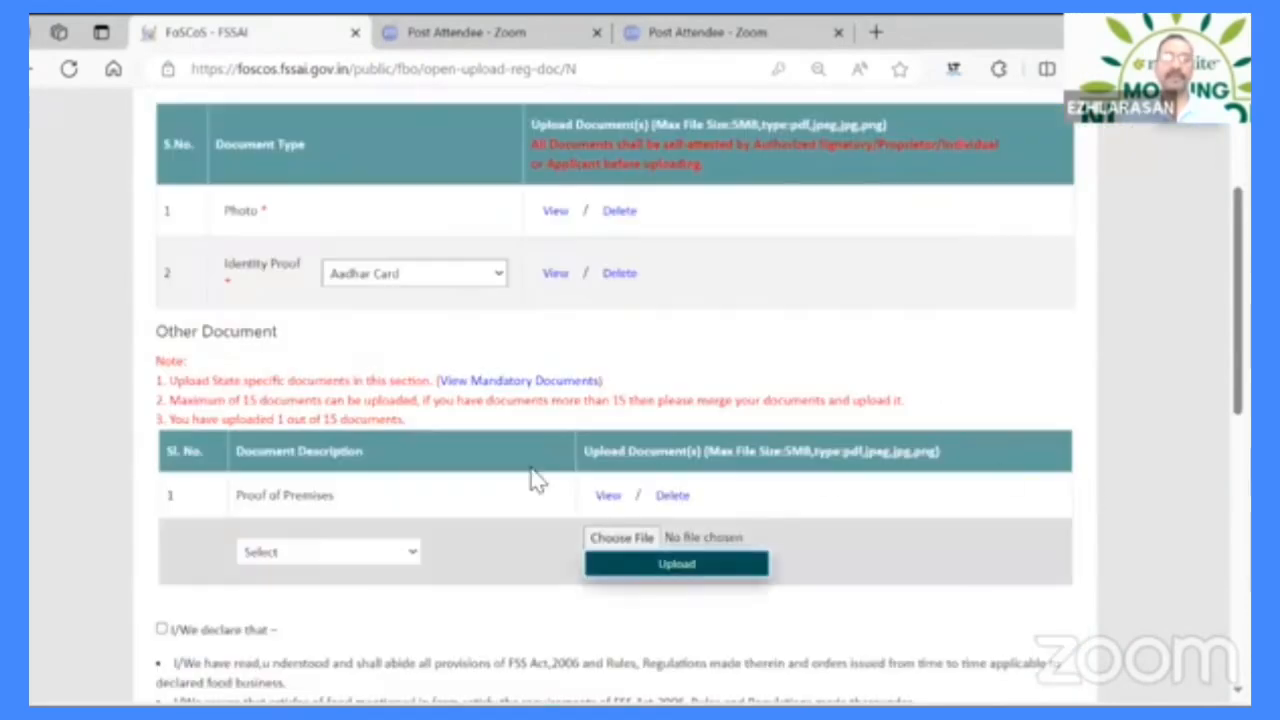
# Set the next other document to Any Other Document, described as 'Amway Id card'.
pyautogui.click(308, 557)
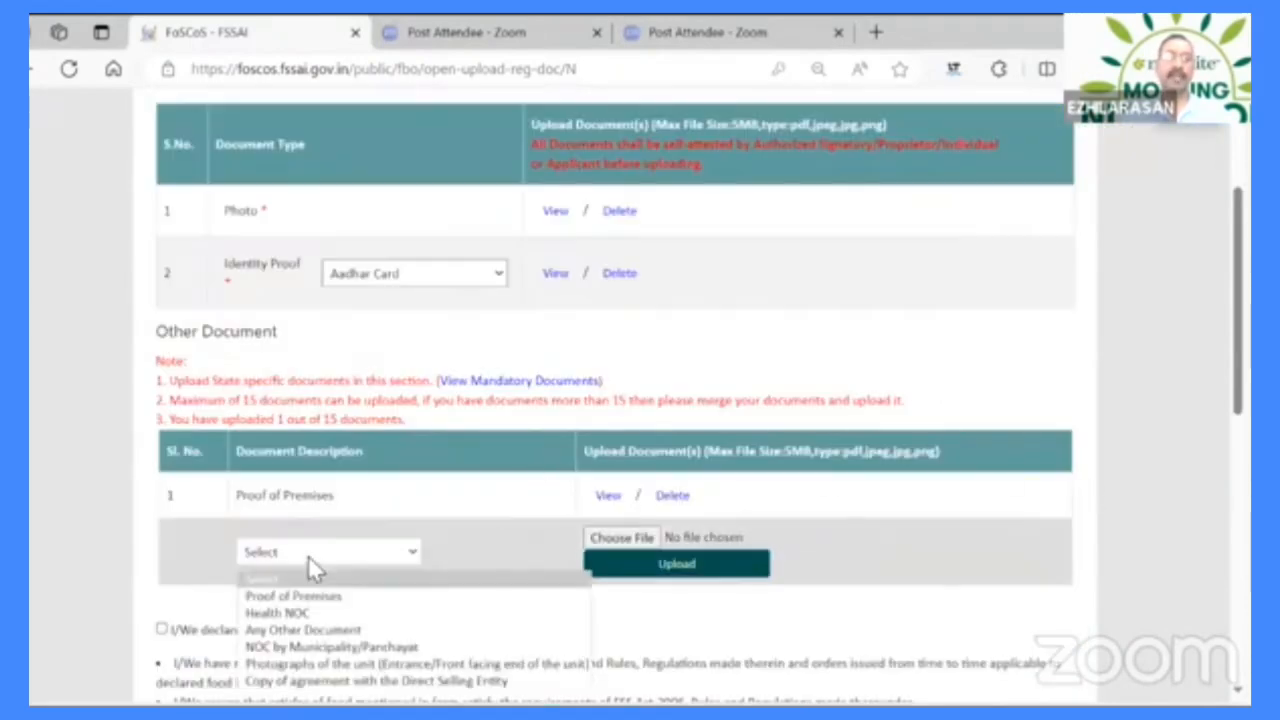
pyautogui.scroll(-1, 390, 470)
pyautogui.click(375, 452)
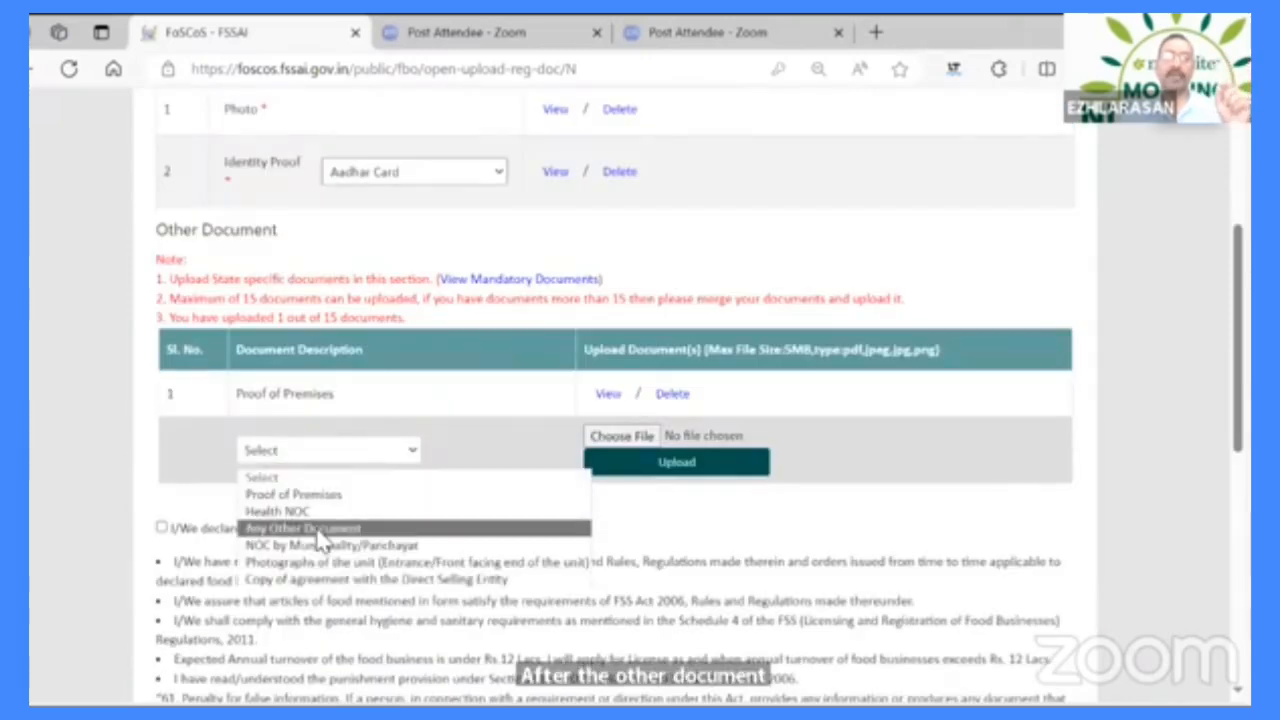
pyautogui.click(318, 527)
pyautogui.click(385, 440)
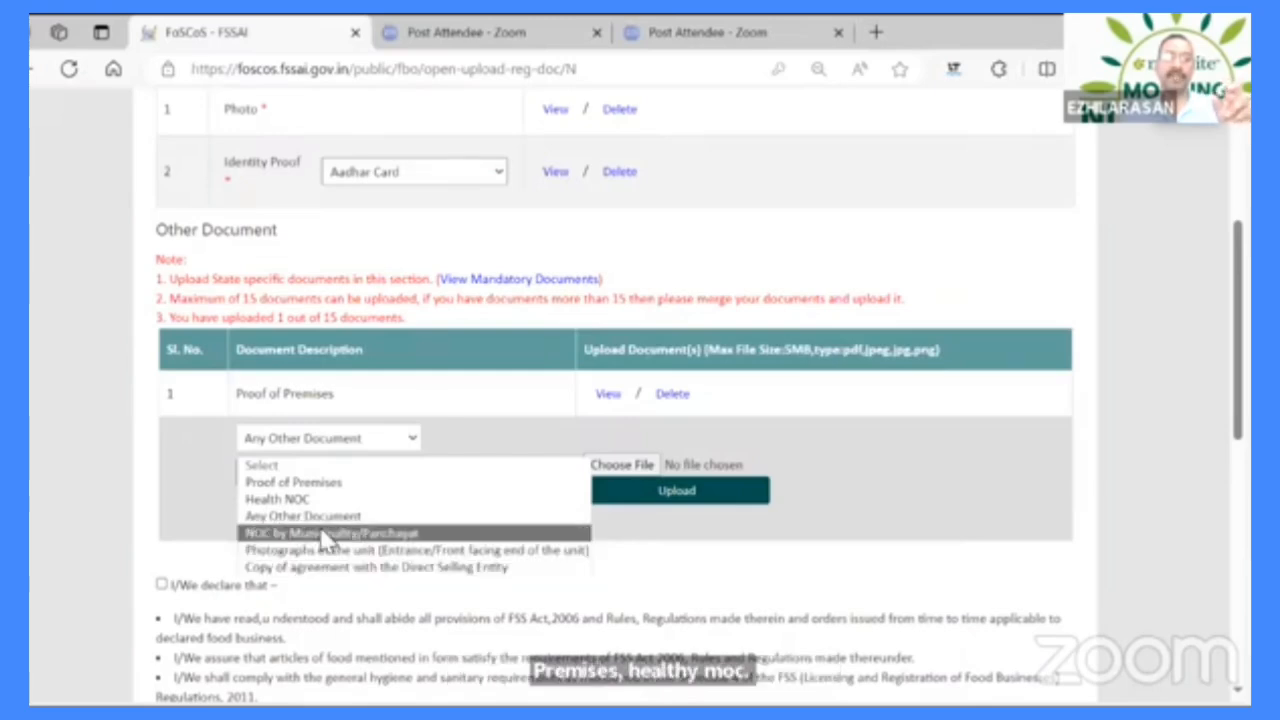
pyautogui.click(359, 477)
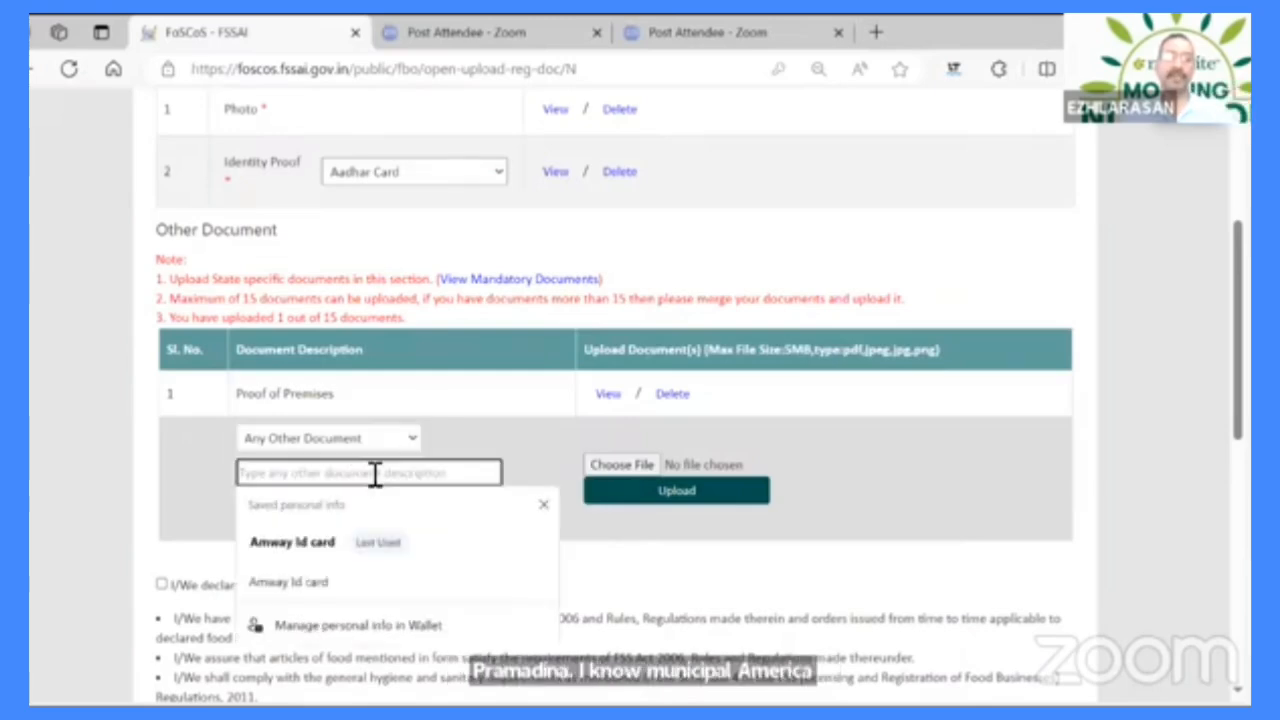
pyautogui.click(311, 545)
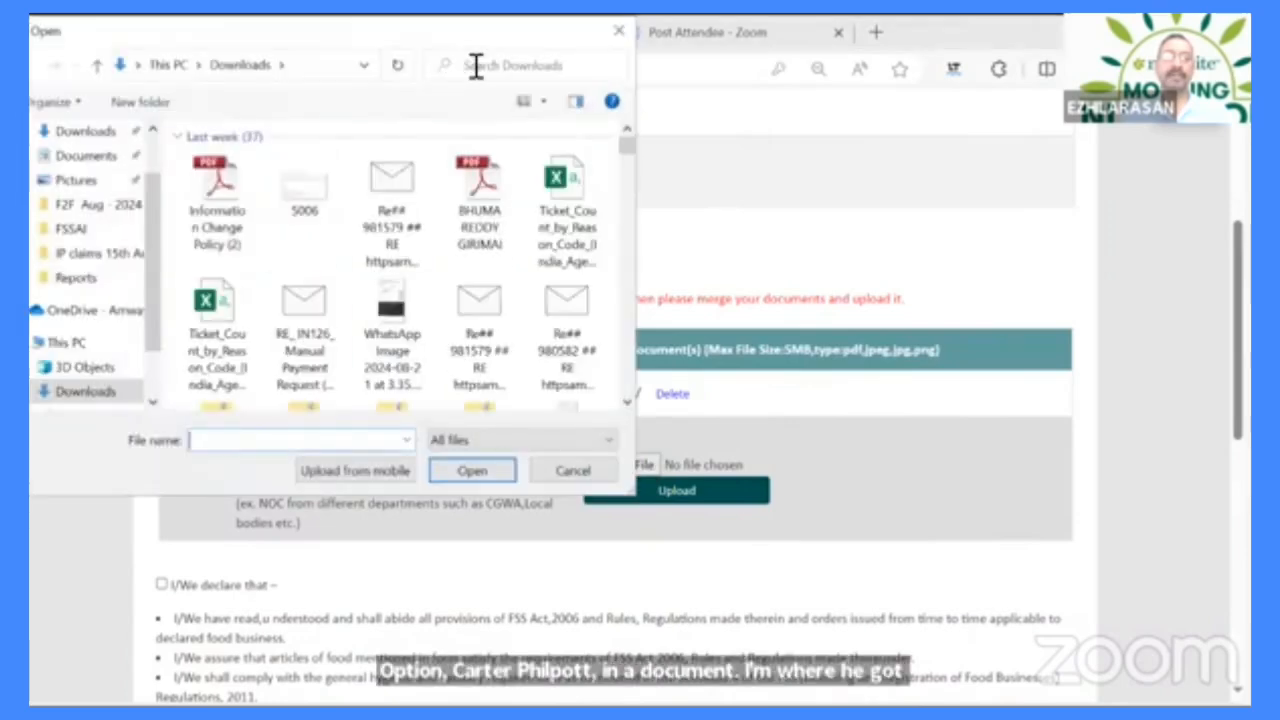
# Search Downloads for 'digi', pick the Digital Card PDF and upload it.
pyautogui.click(502, 70)
pyautogui.write('d')
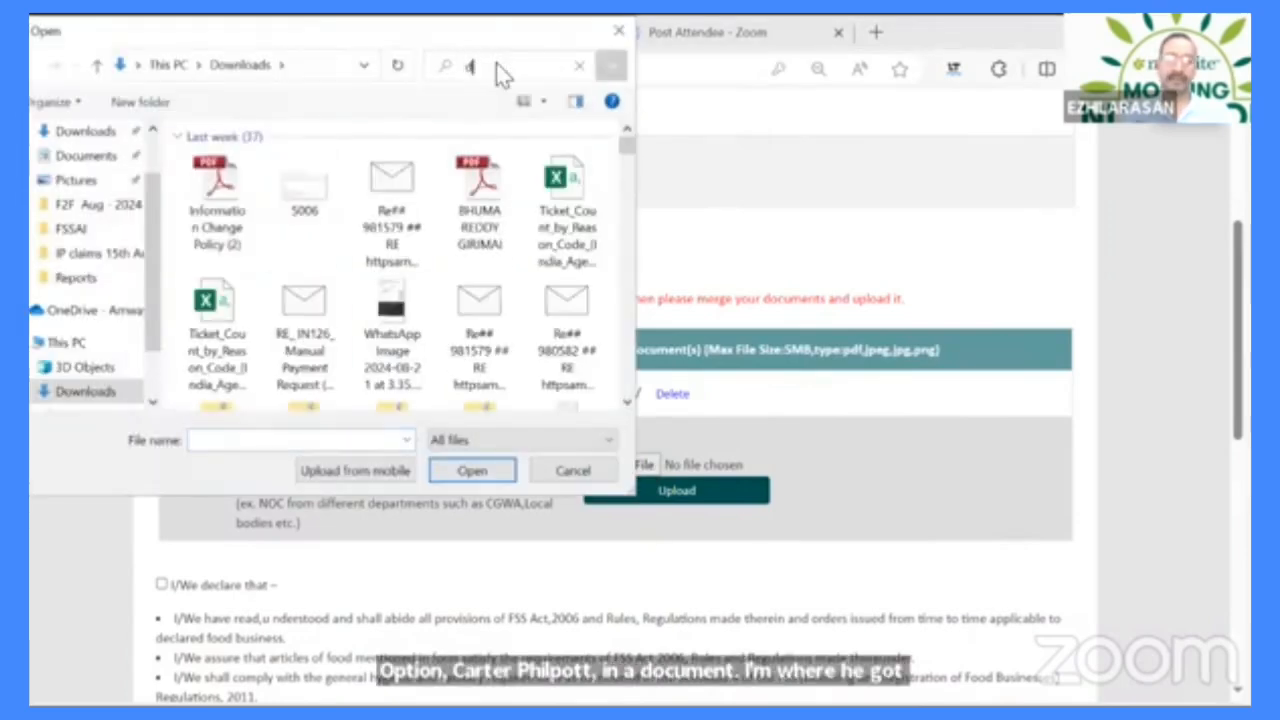
pyautogui.write('igi')
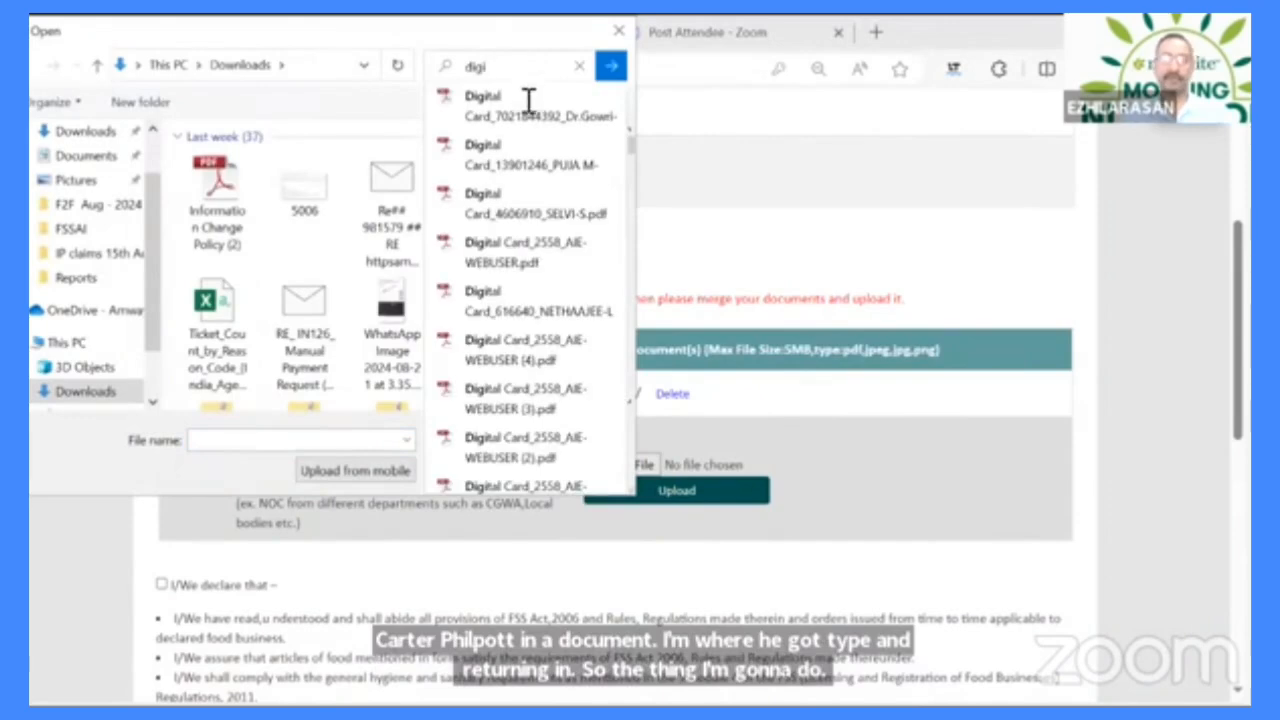
pyautogui.click(623, 148)
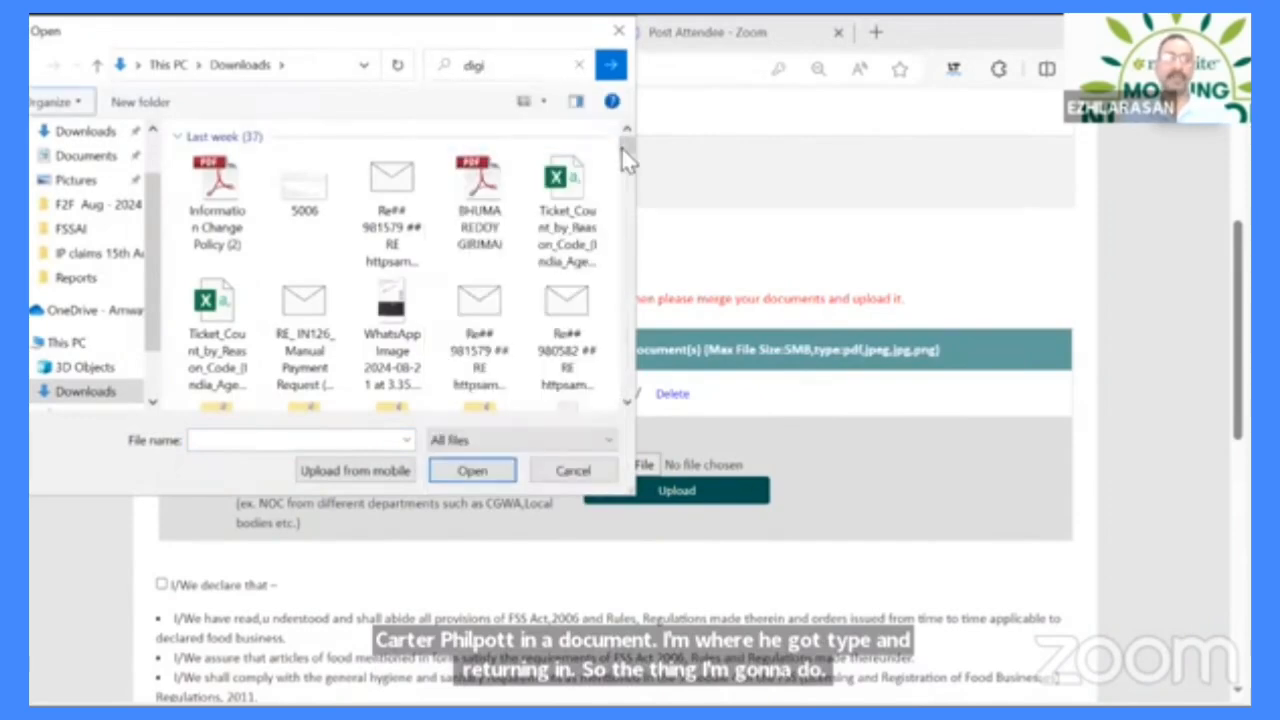
pyautogui.click(482, 472)
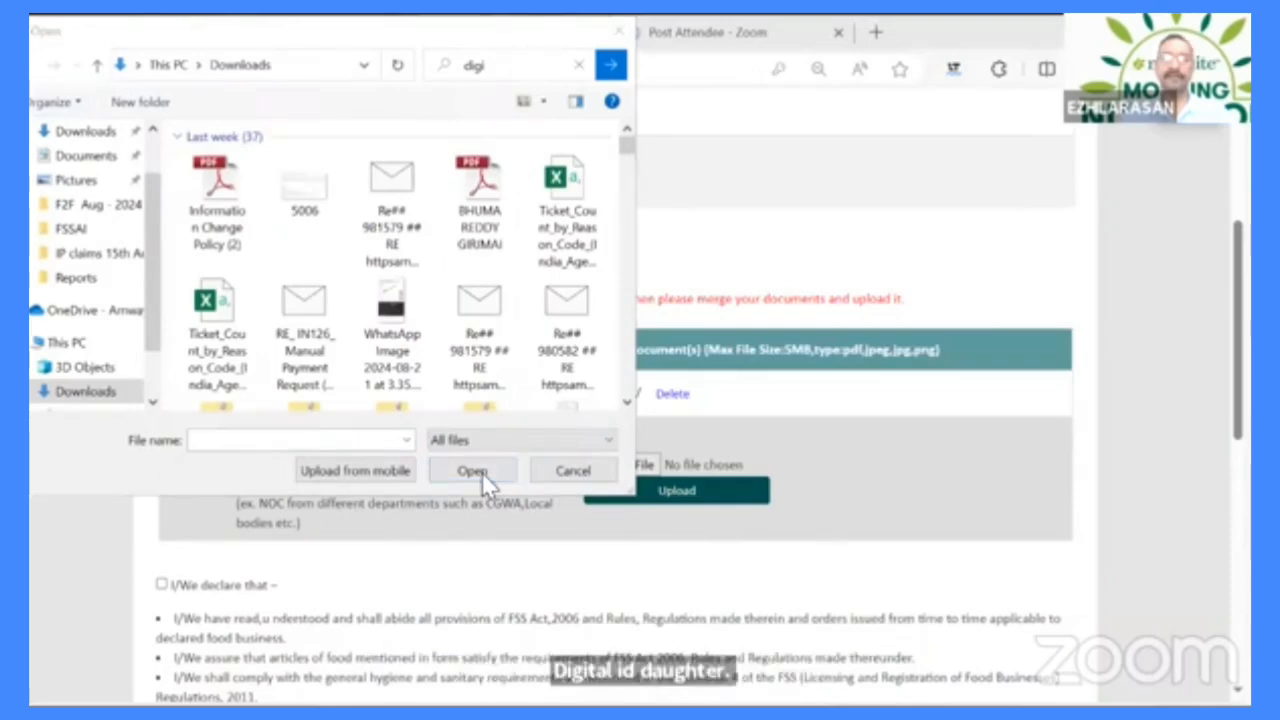
pyautogui.click(529, 68)
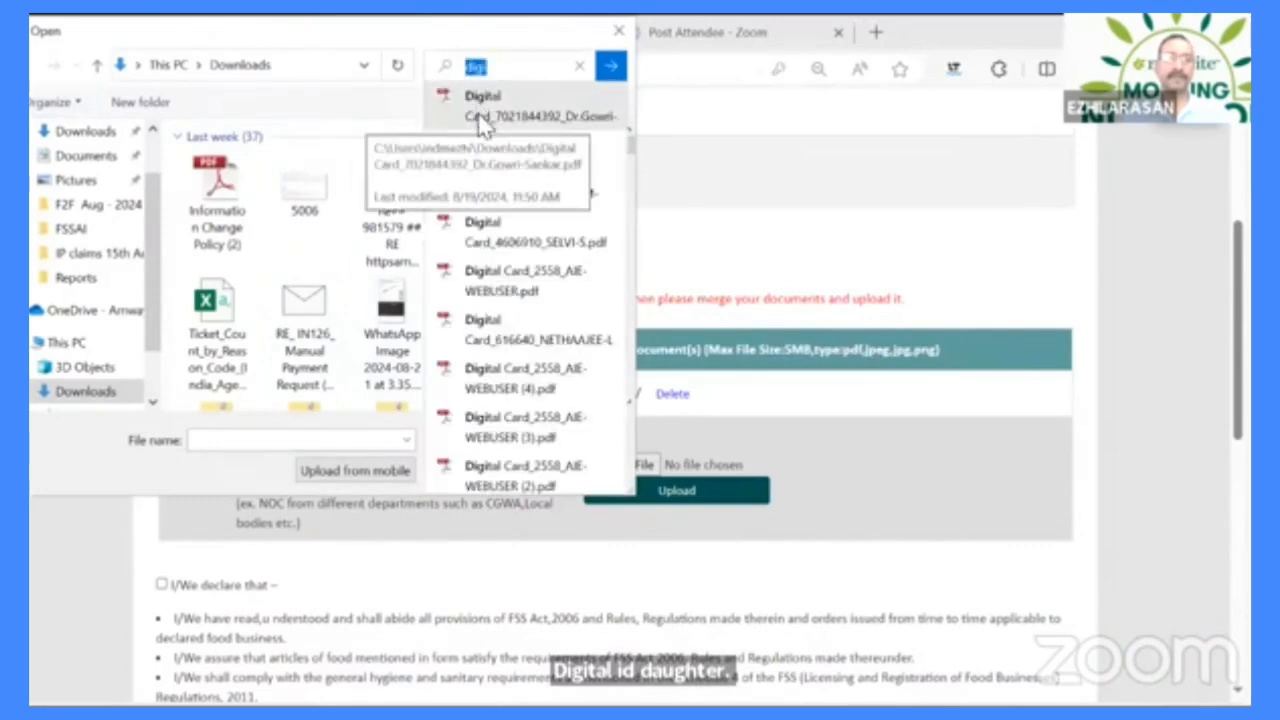
pyautogui.click(522, 65)
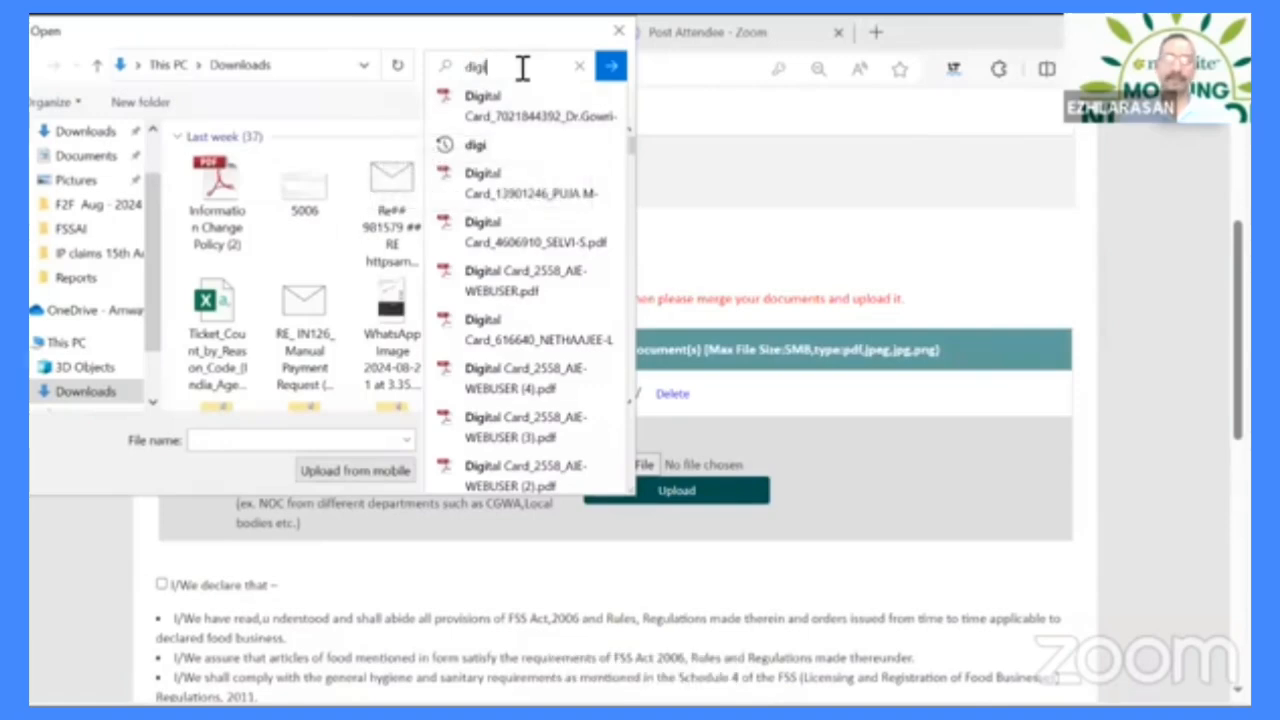
pyautogui.press('Return')
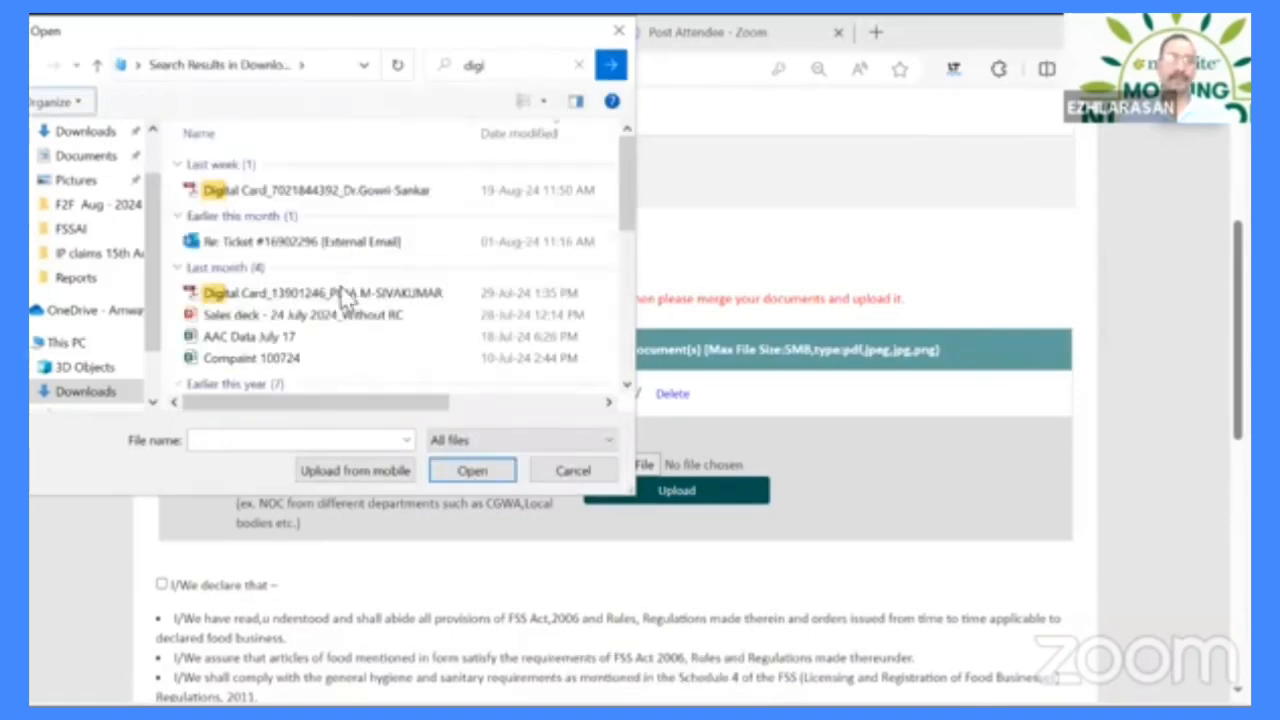
pyautogui.click(340, 292)
pyautogui.click(478, 468)
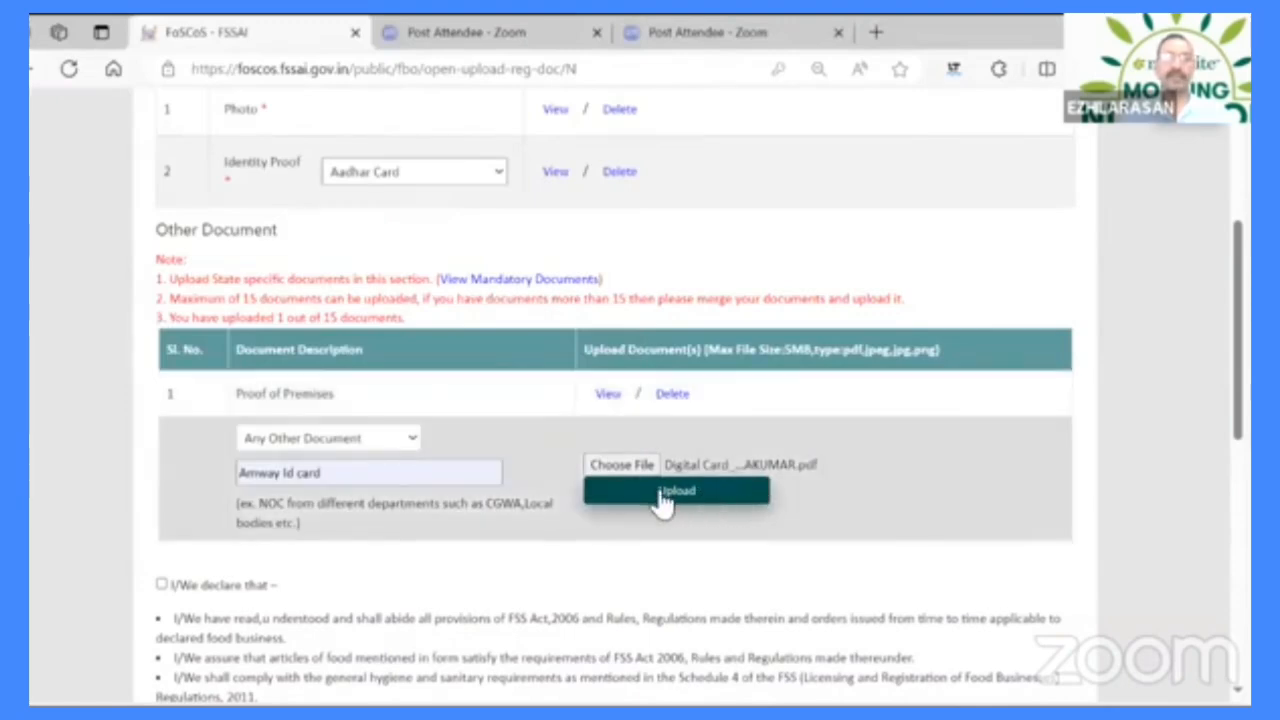
pyautogui.click(660, 492)
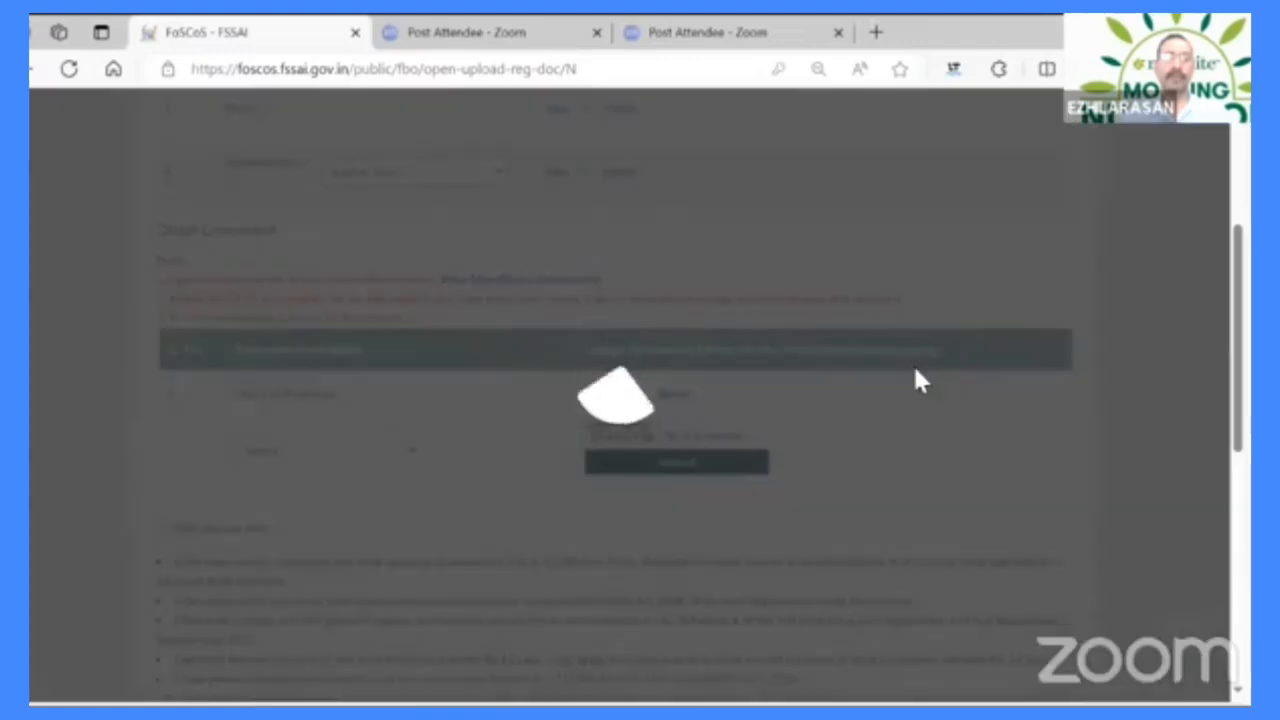
# Tick the 'I/We declare that' declaration checkbox.
pyautogui.scroll(-2, 357, 513)
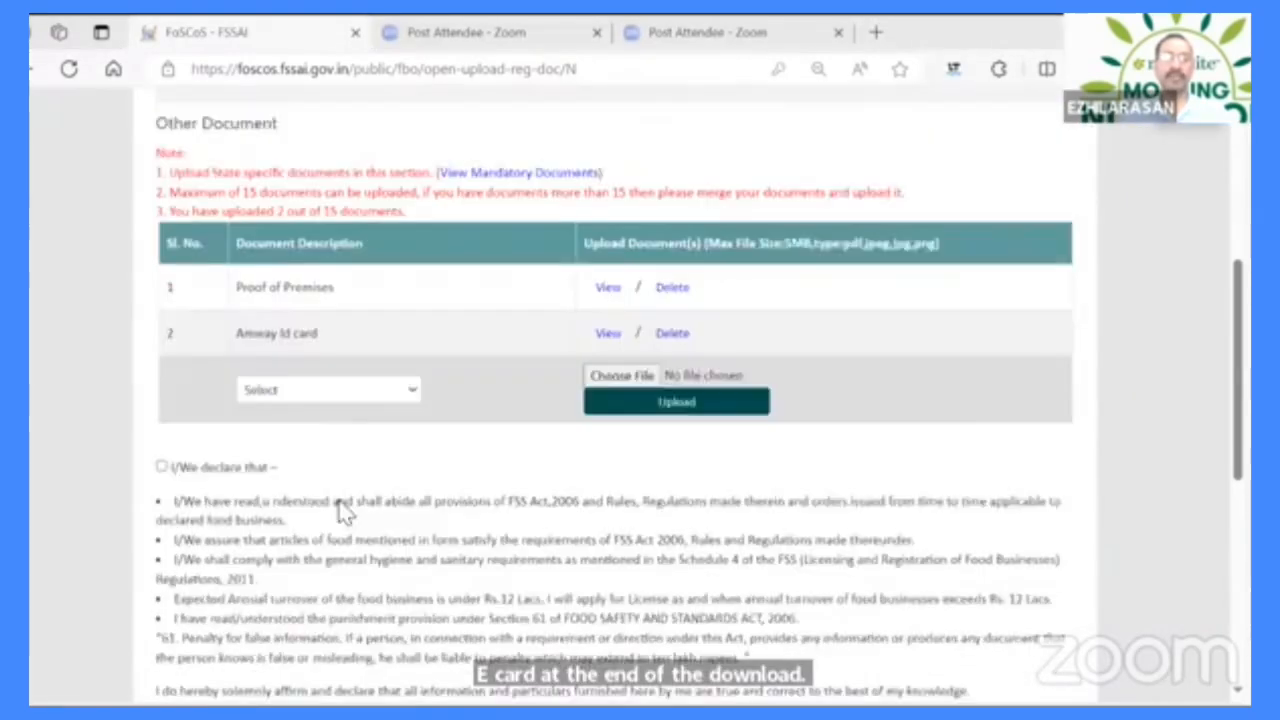
pyautogui.click(162, 371)
pyautogui.scroll(-3, 523, 343)
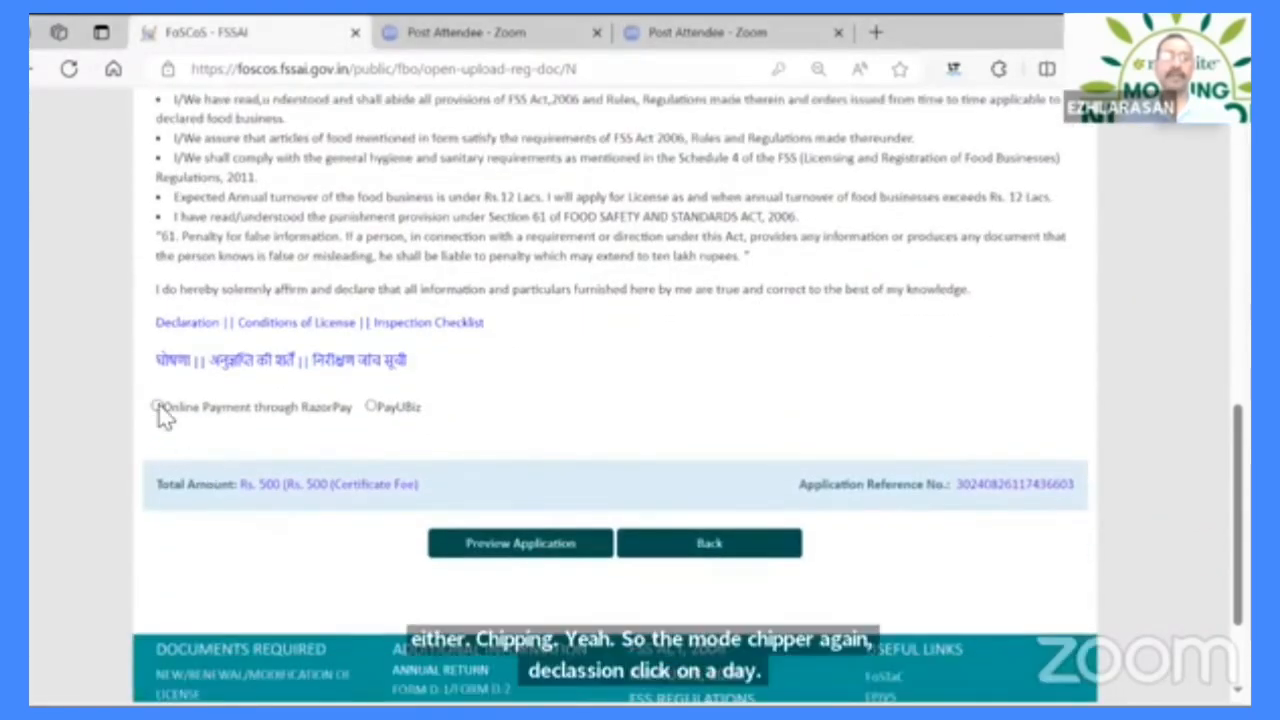
pyautogui.scroll(5, 217, 423)
# Set the online payment option to PayUBiz instead of RazorPay.
pyautogui.scroll(-1, 197, 500)
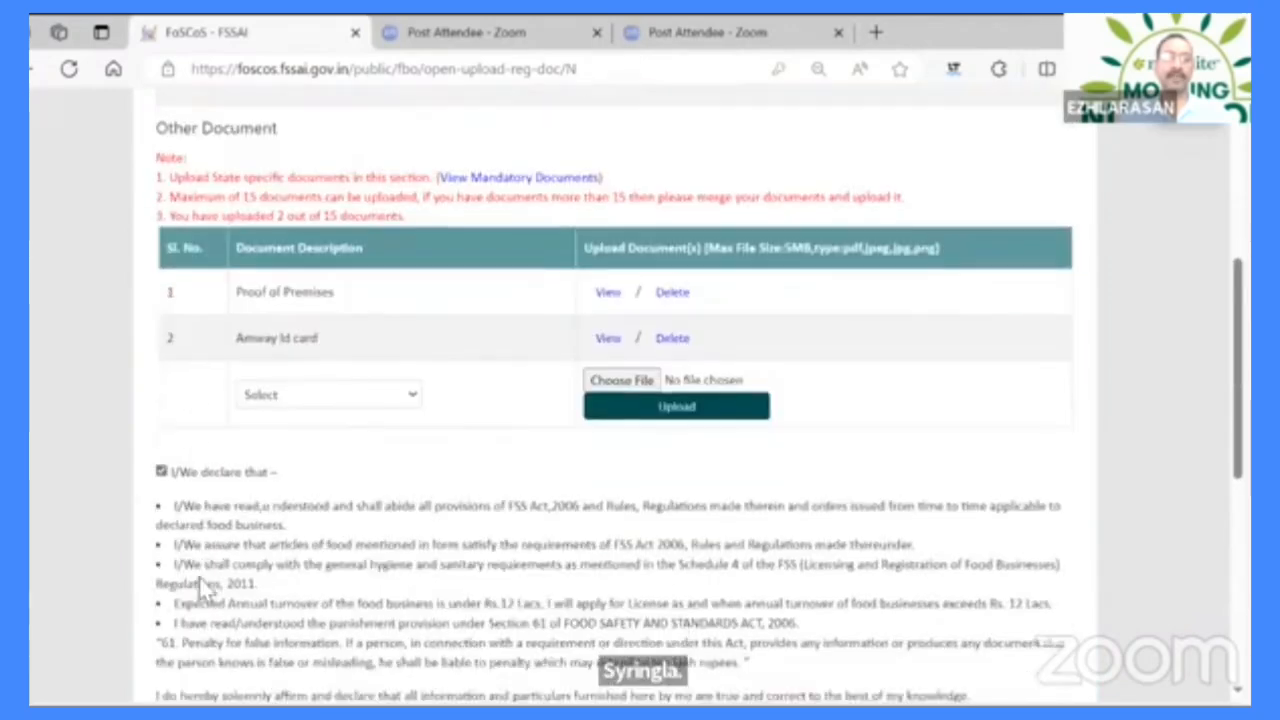
pyautogui.scroll(-2, 190, 578)
pyautogui.click(157, 609)
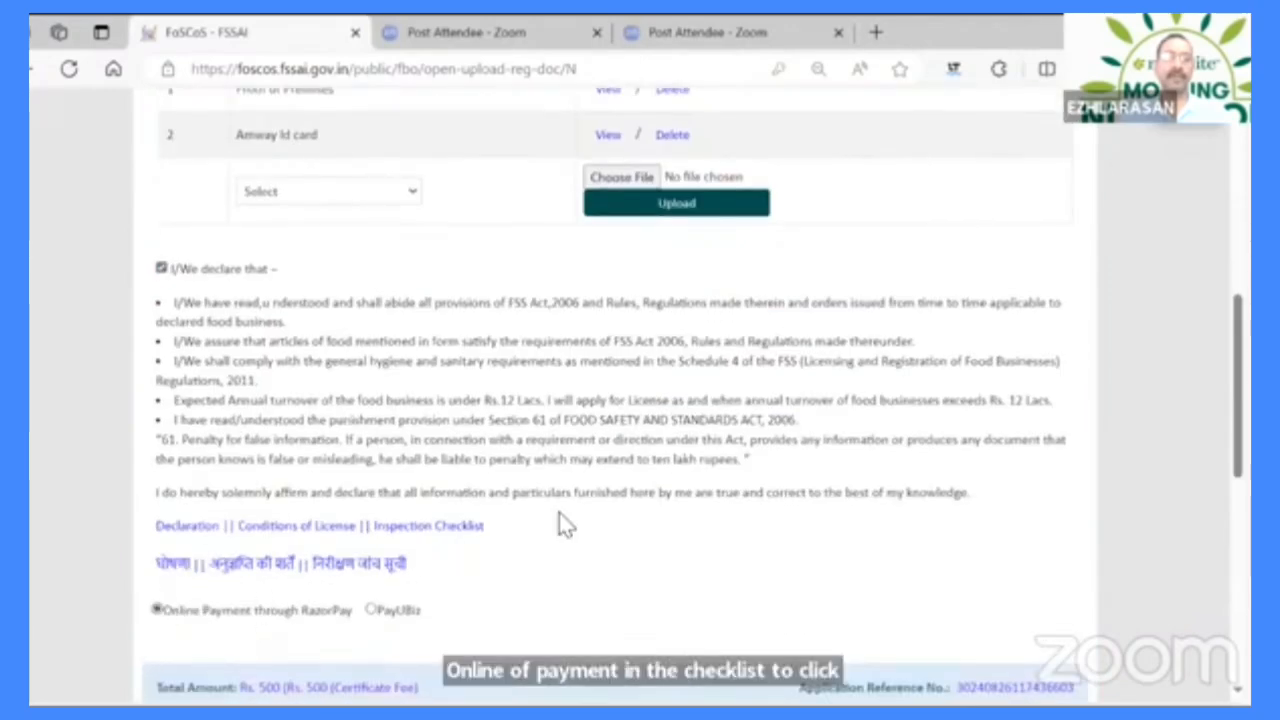
pyautogui.scroll(-2, 559, 515)
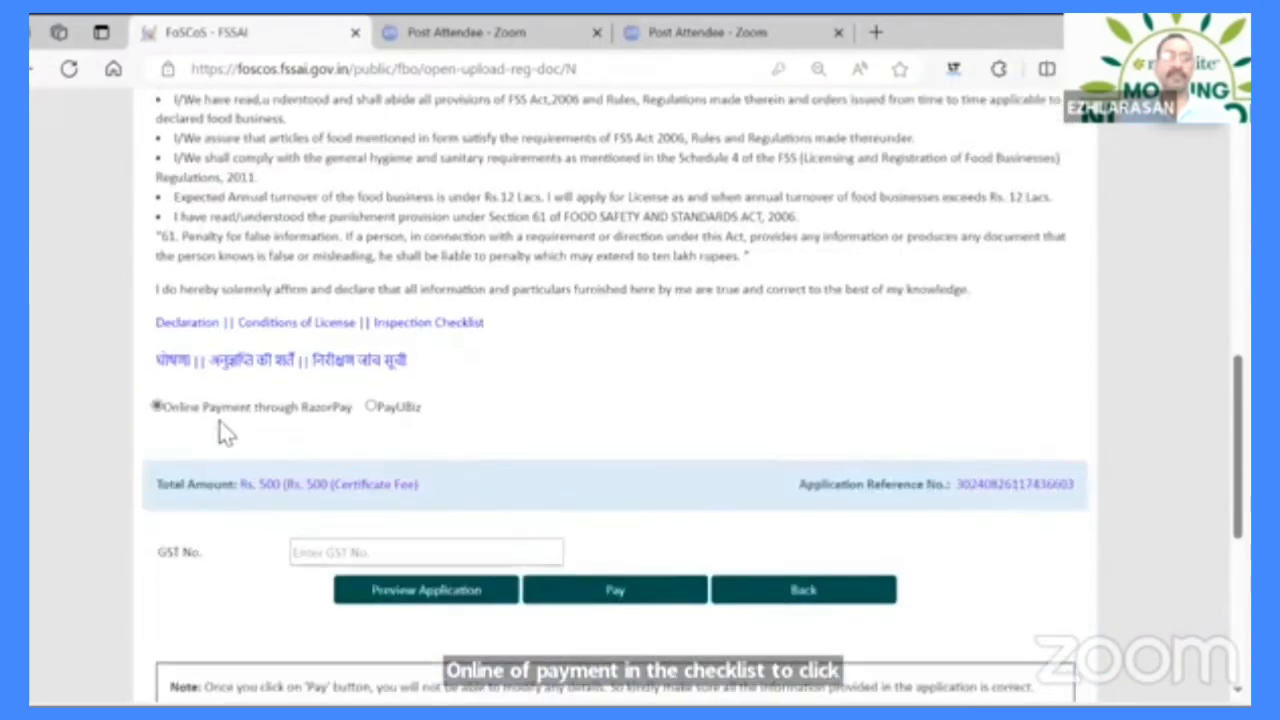
pyautogui.click(369, 408)
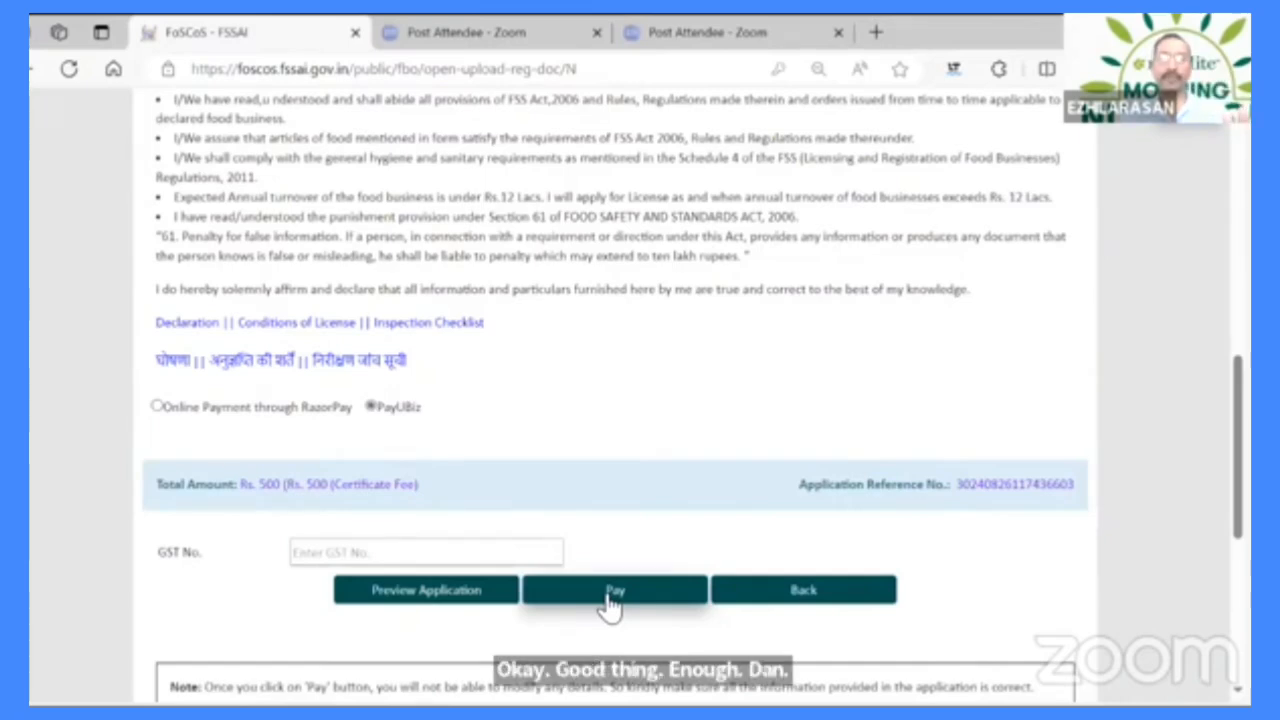
pyautogui.scroll(3, 610, 603)
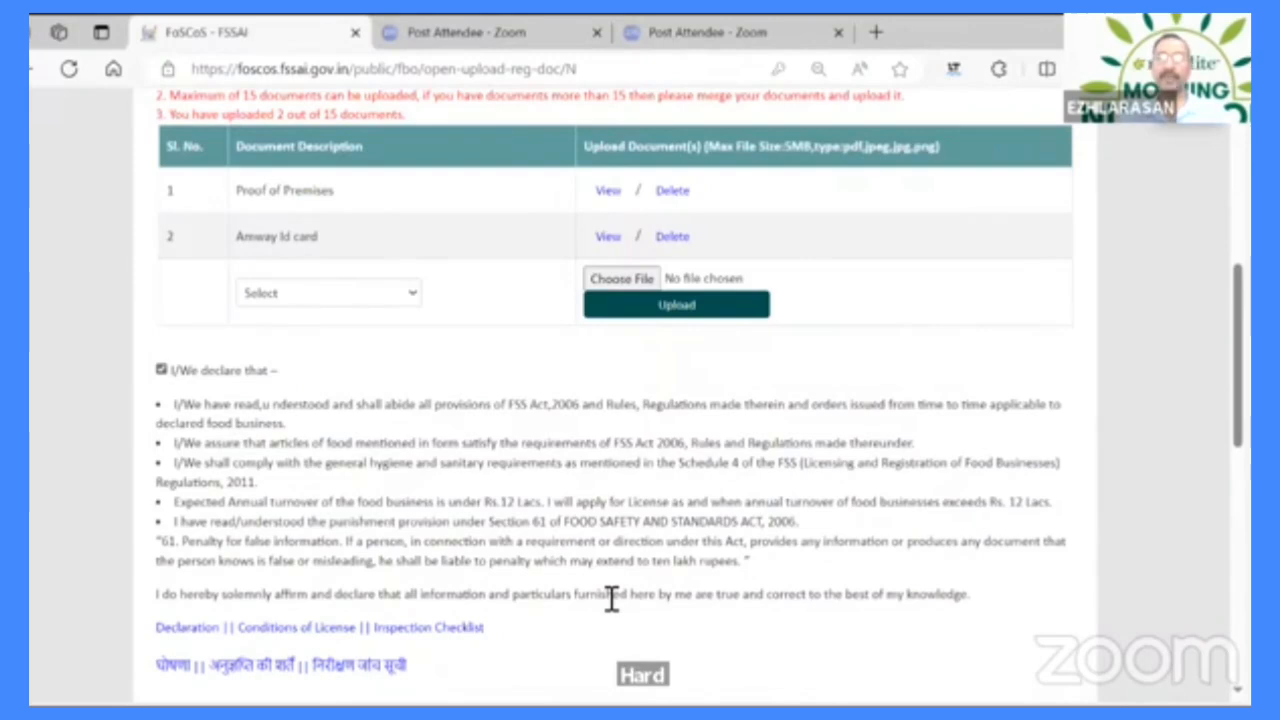
pyautogui.scroll(-5, 671, 363)
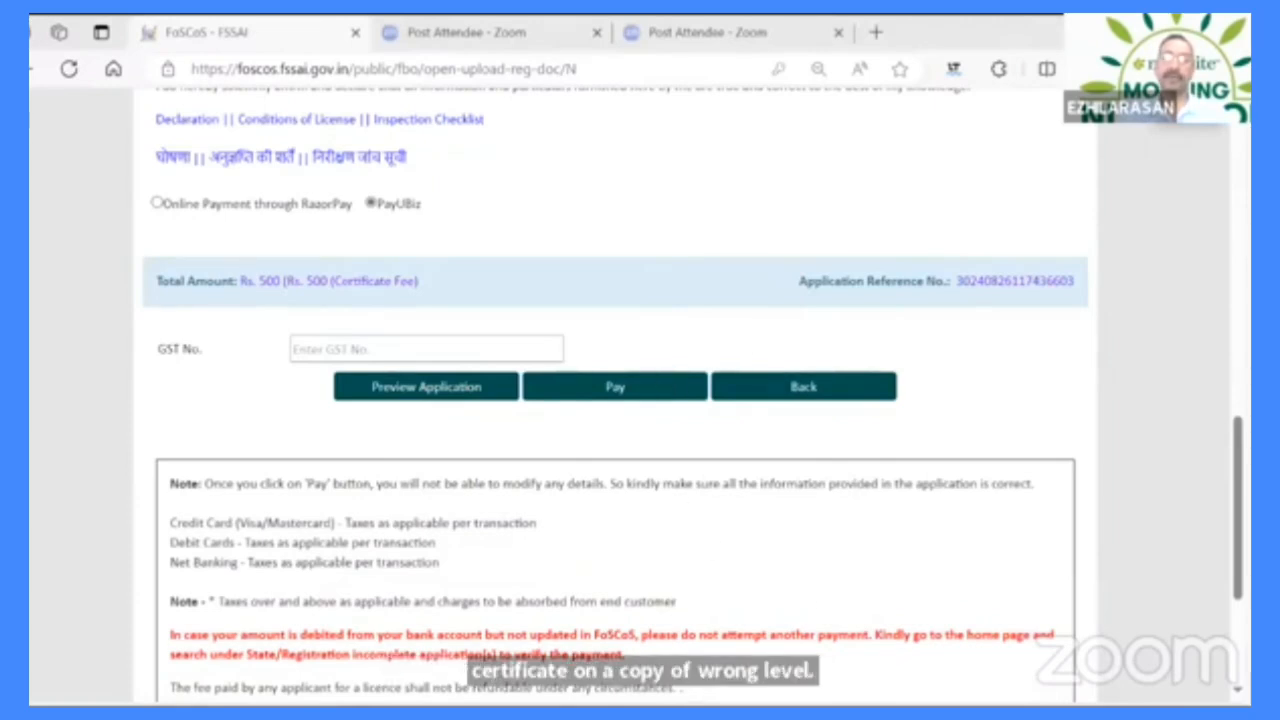
pyautogui.scroll(8, 645, 440)
pyautogui.scroll(-2, 702, 355)
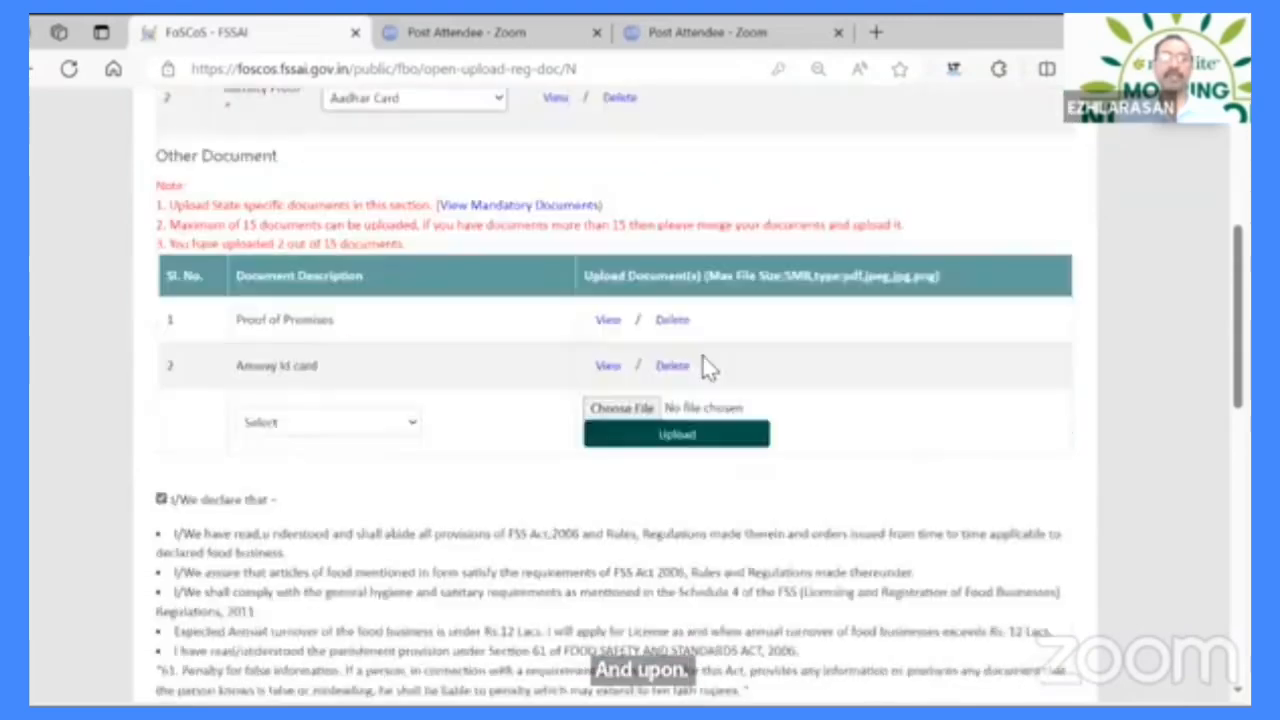
pyautogui.scroll(-5, 706, 368)
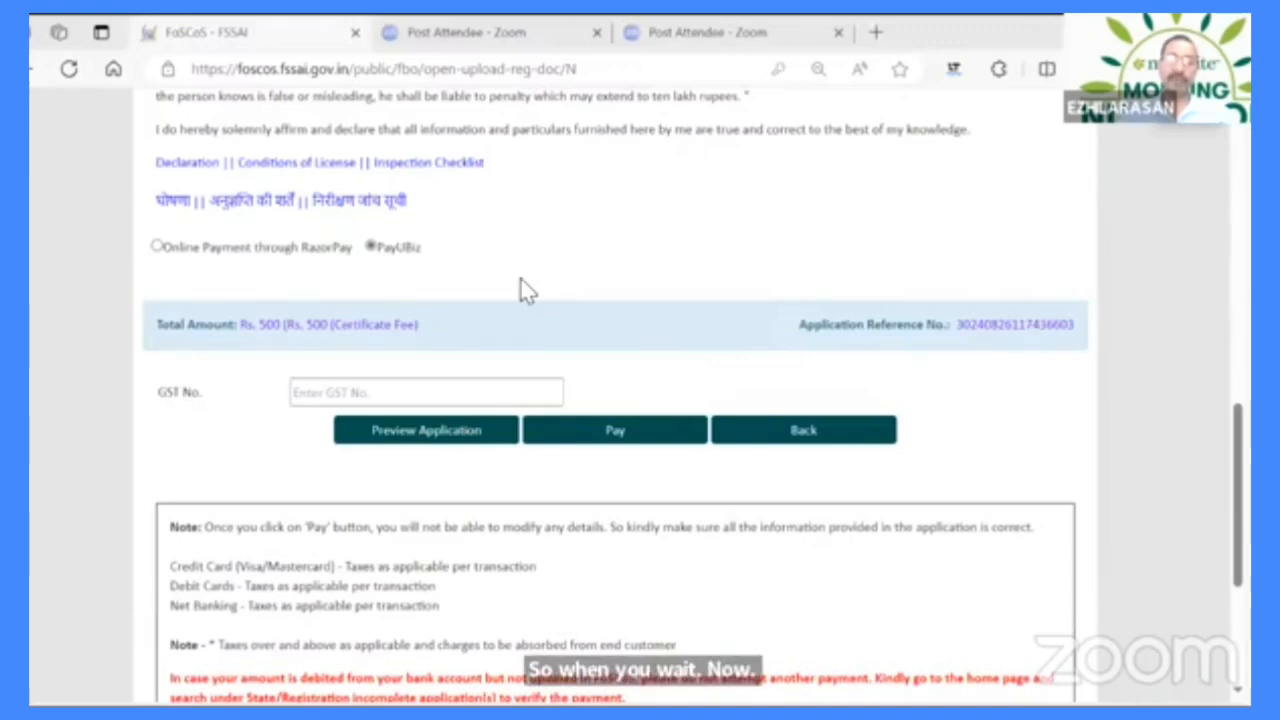
# Return to the slideshow and advance to the 'How to Upload the FSSAI Registration details' slide.
pyautogui.hotkey('alt', 'Tab')
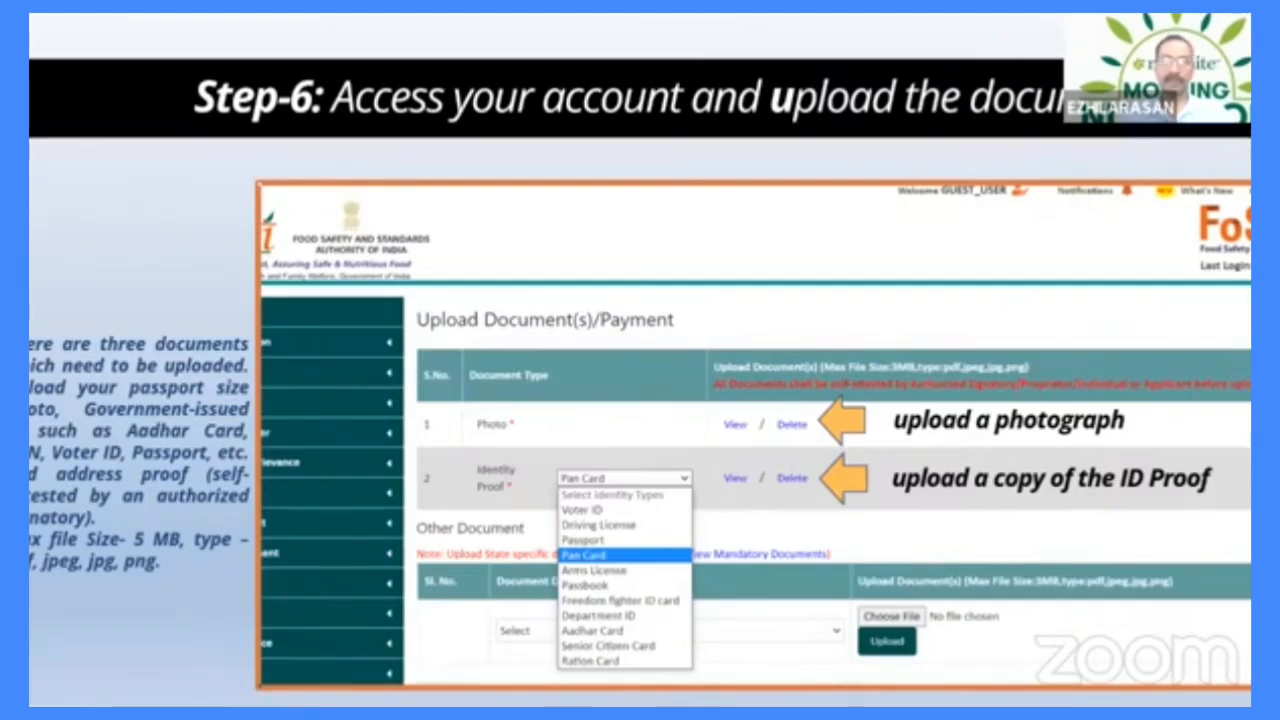
pyautogui.click(848, 285)
pyautogui.click(848, 285)
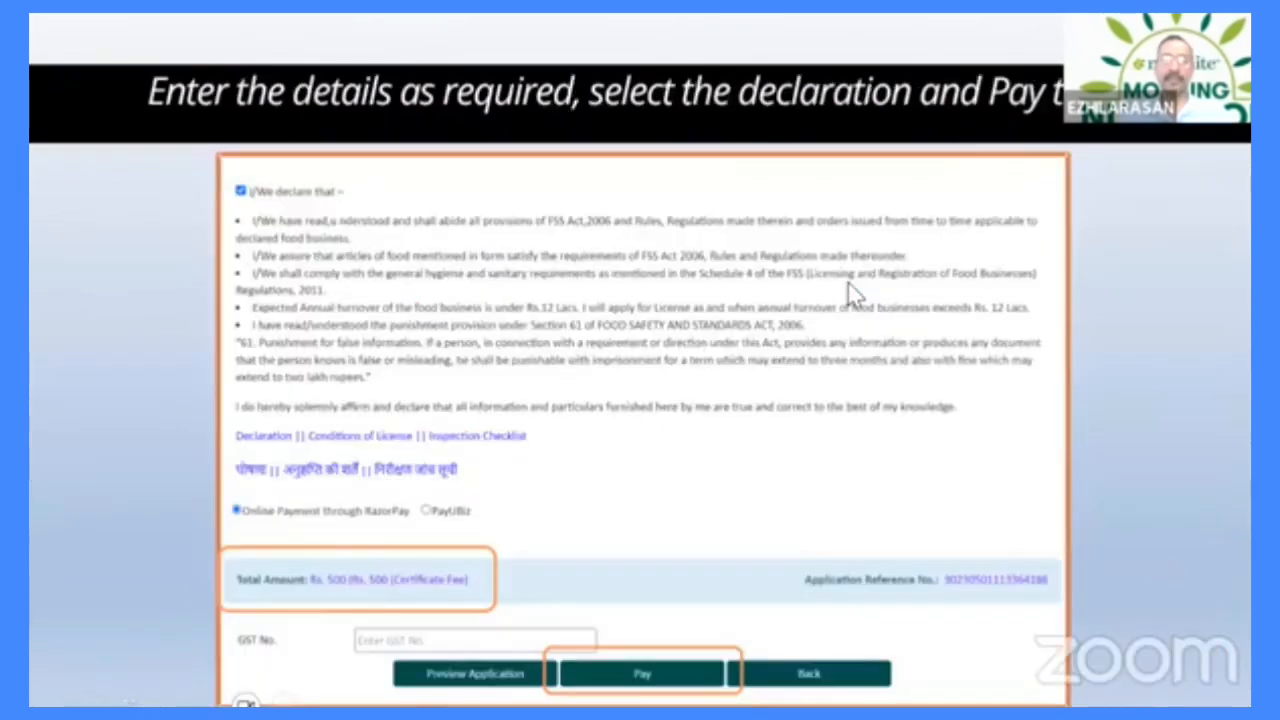
pyautogui.click(848, 285)
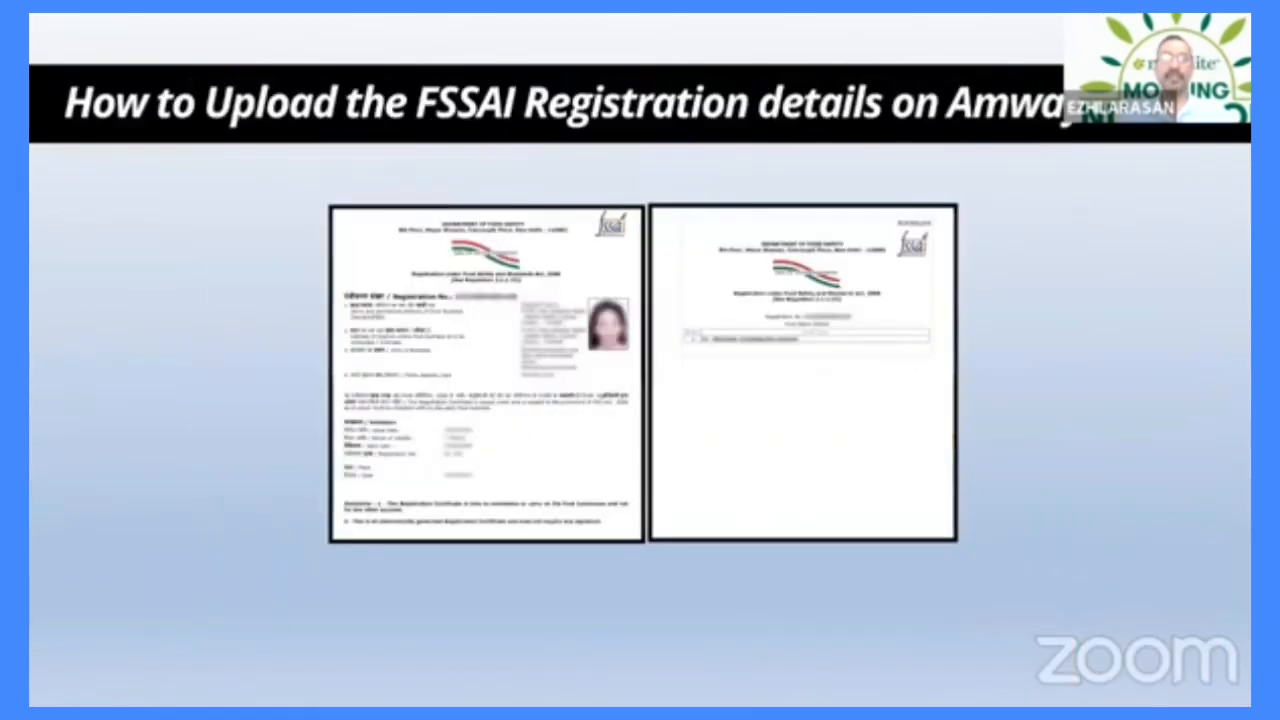